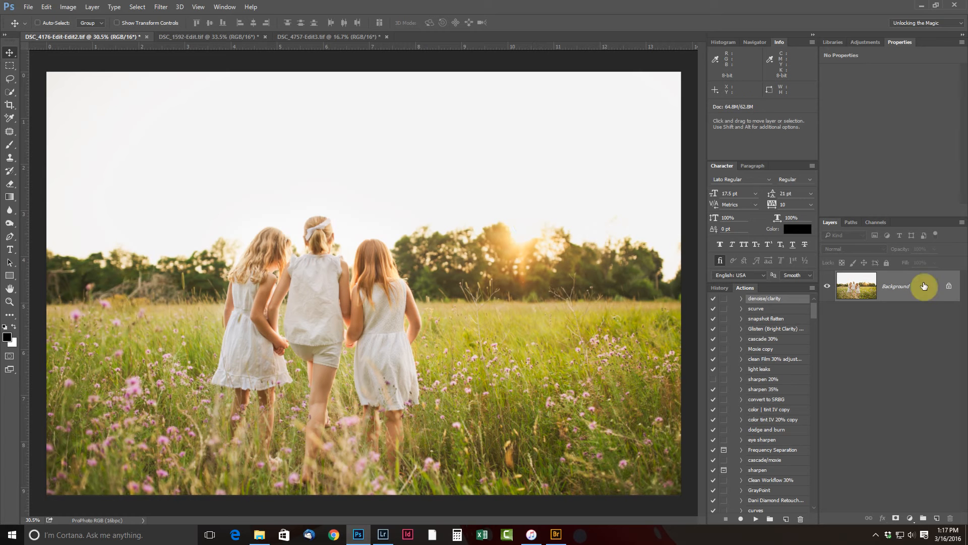
Duplicate the Background layer and quick-select the sky on the copy, excluding the middle girl's head and headband.
{"action": "left_click_drag", "start_coordinate": [920, 286], "coordinate": [940, 515]}
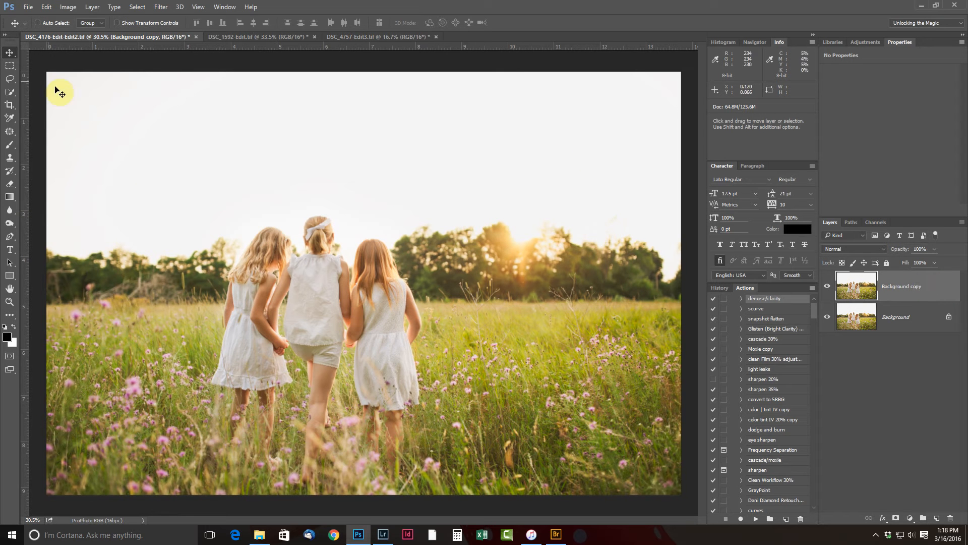
{"action": "left_click", "coordinate": [10, 94]}
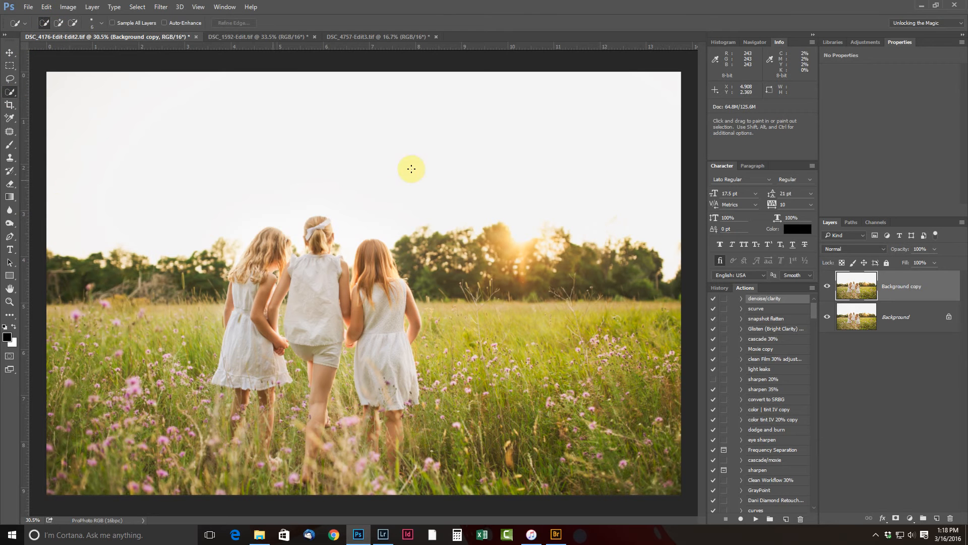
{"action": "mouse_move", "coordinate": [73, 219]}
{"action": "left_mouse_down"}
{"action": "mouse_move", "coordinate": [229, 207]}
{"action": "mouse_move", "coordinate": [411, 164]}
{"action": "mouse_move", "coordinate": [471, 165]}
{"action": "left_mouse_up"}
{"action": "left_click_drag", "start_coordinate": [626, 174], "coordinate": [626, 175]}
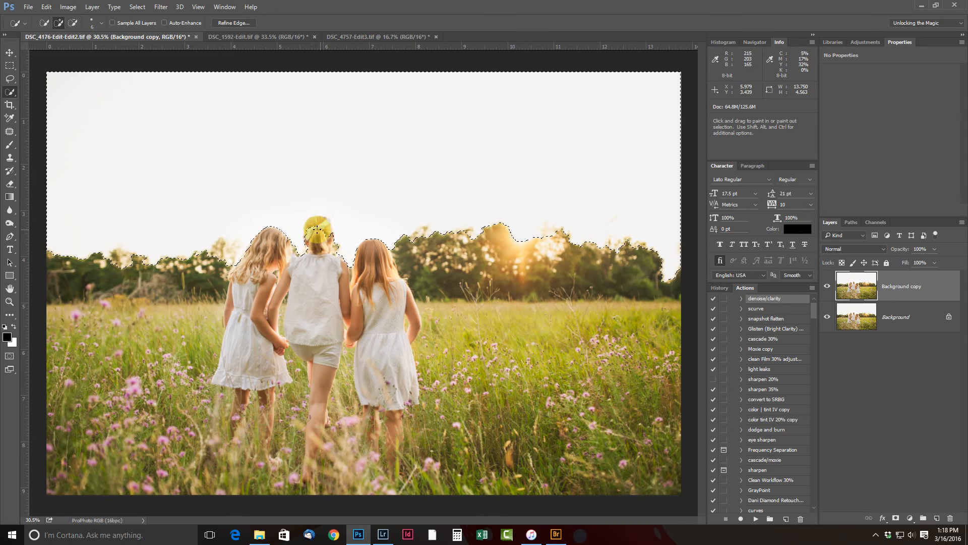
{"action": "left_click", "coordinate": [74, 23]}
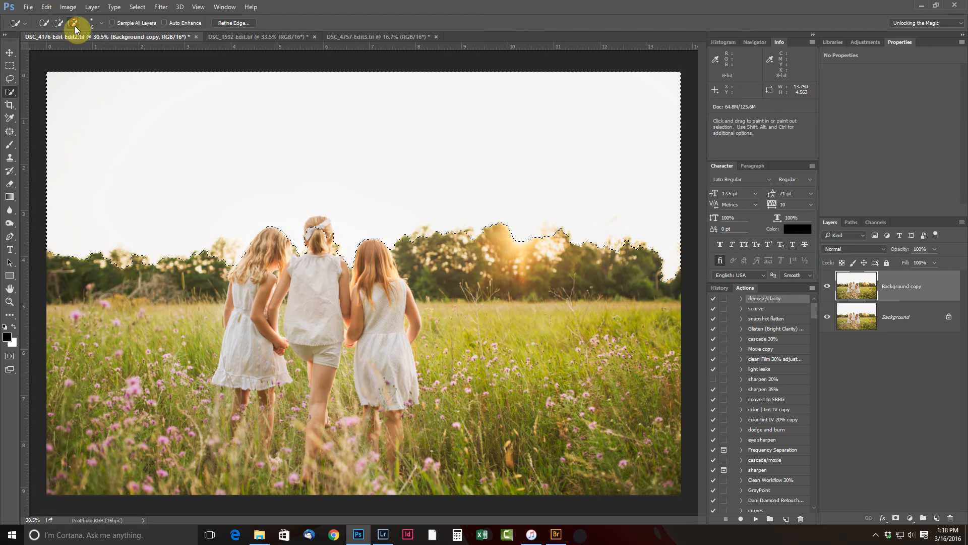
{"action": "left_click", "coordinate": [327, 234]}
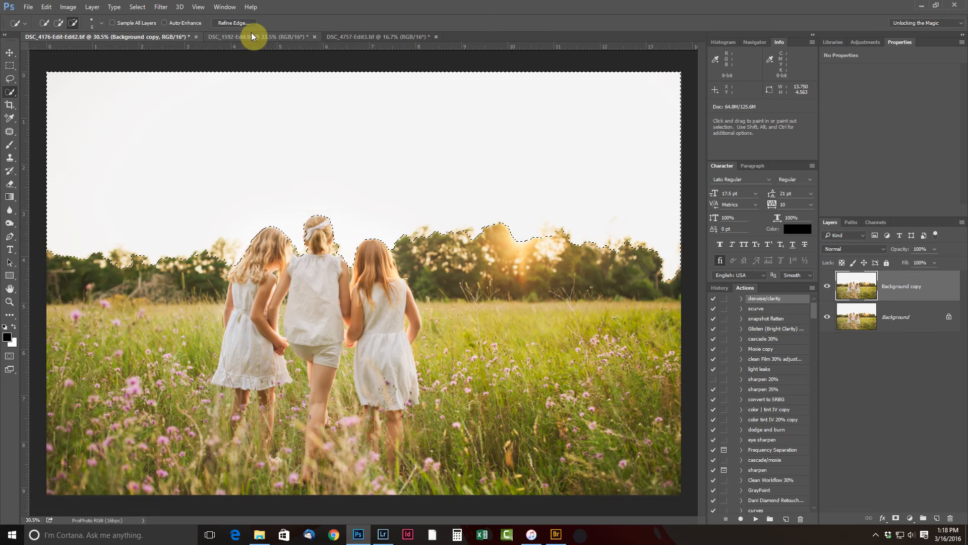
Open Refine Edge for the sky selection and look over its view modes, keeping Black & White.
{"action": "left_click", "coordinate": [236, 22]}
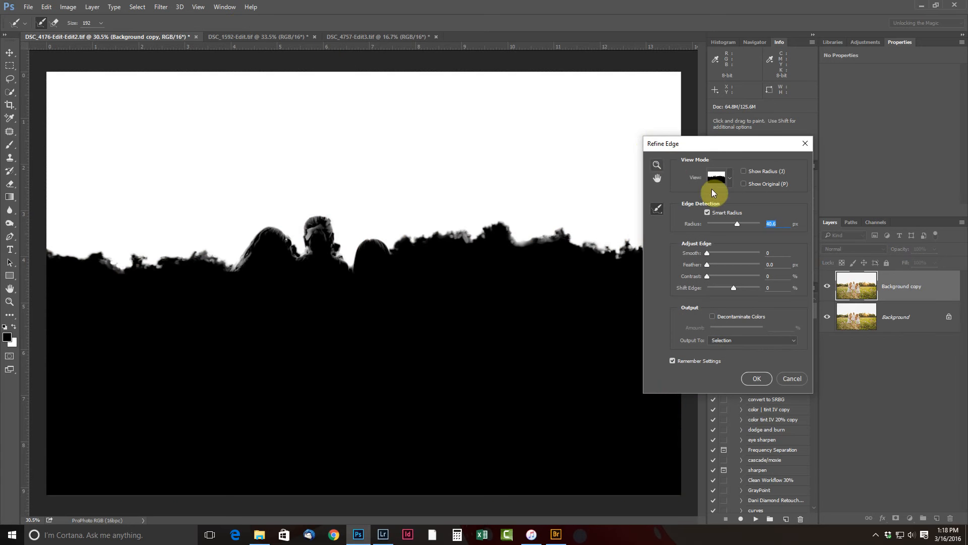
{"action": "left_click", "coordinate": [730, 180]}
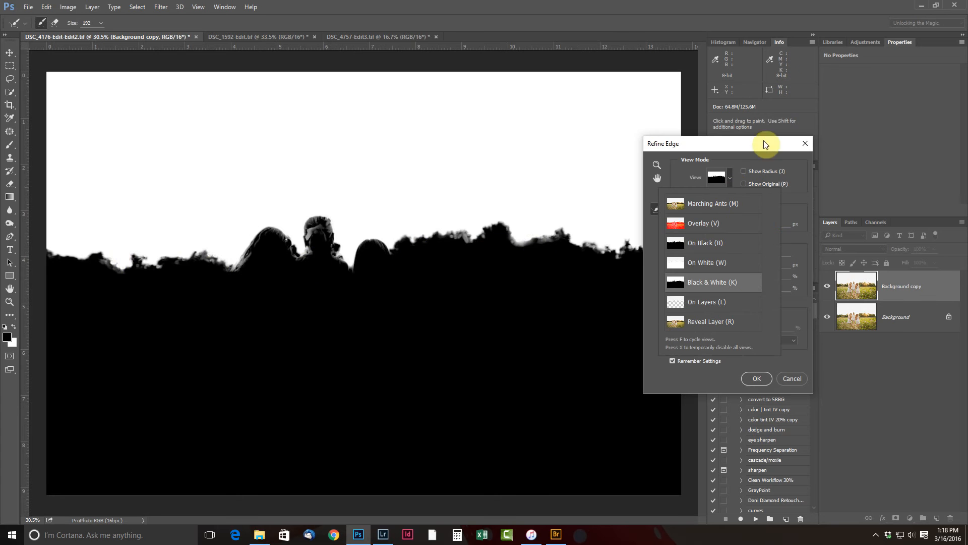
{"action": "left_click", "coordinate": [732, 145]}
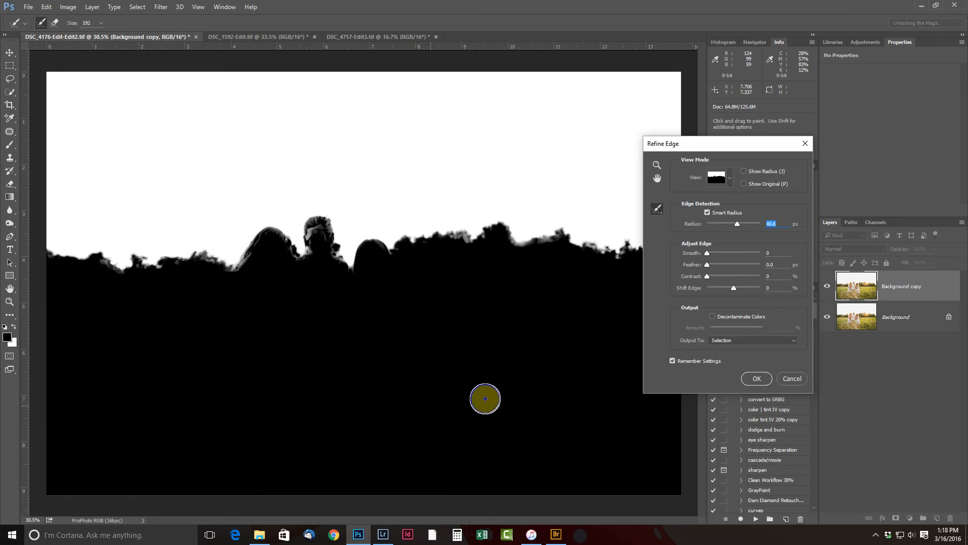
Compare the selection edge with Smart Radius off at 0 px and with Smart Radius on at about 28.4 px.
{"action": "left_click", "coordinate": [709, 213]}
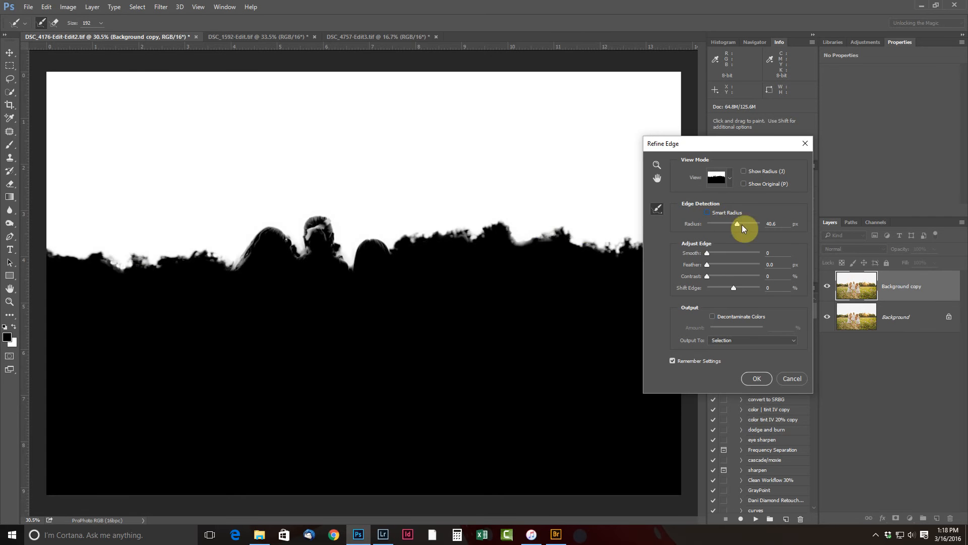
{"action": "left_click_drag", "start_coordinate": [737, 225], "coordinate": [659, 223]}
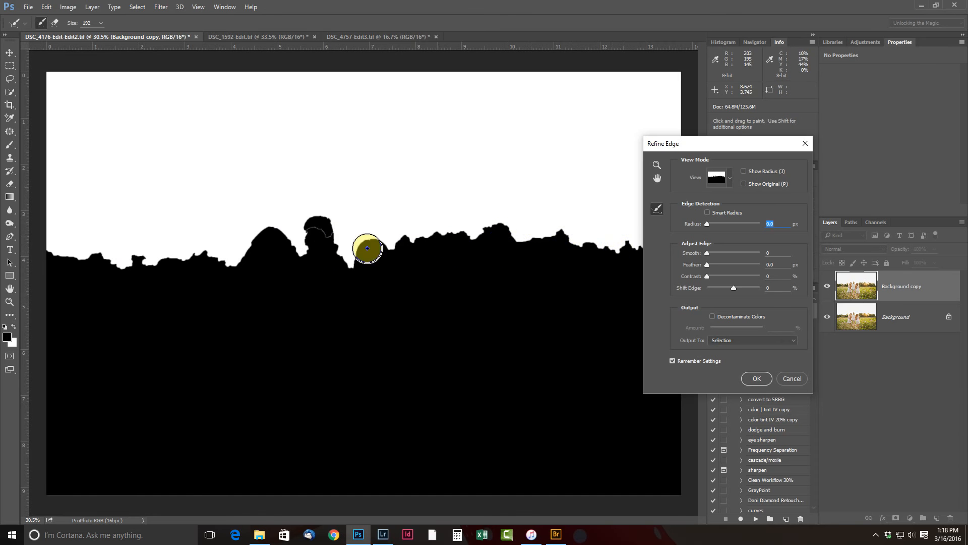
{"action": "left_click", "coordinate": [708, 214]}
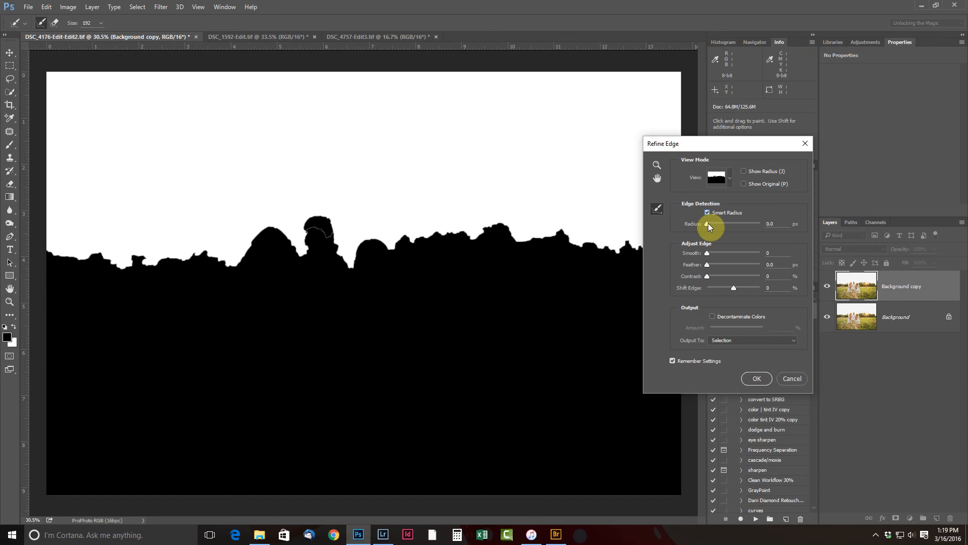
{"action": "left_click_drag", "start_coordinate": [706, 223], "coordinate": [734, 223]}
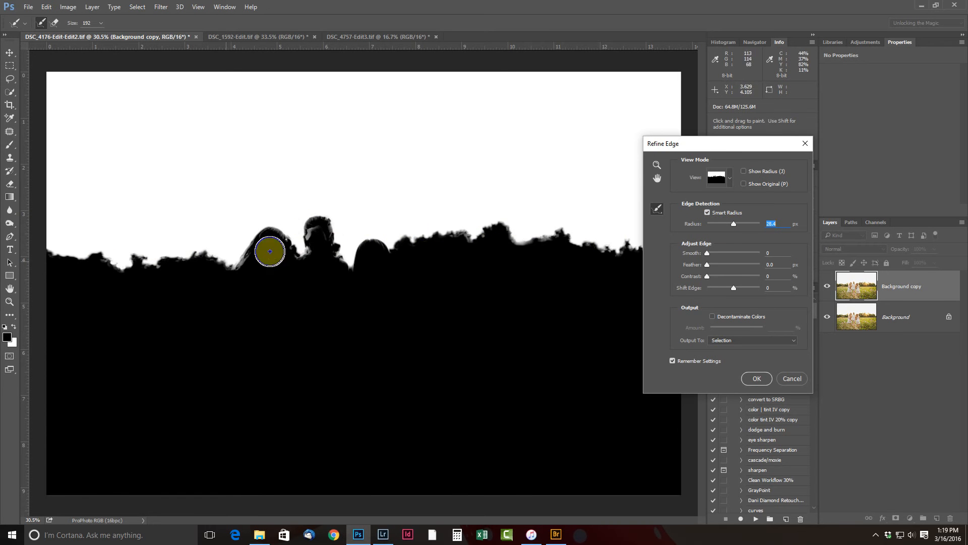
Move the Refine Edge dialog clear of the photo and set the edge detection radius to about 59.7 px.
{"action": "left_click_drag", "start_coordinate": [728, 147], "coordinate": [796, 139]}
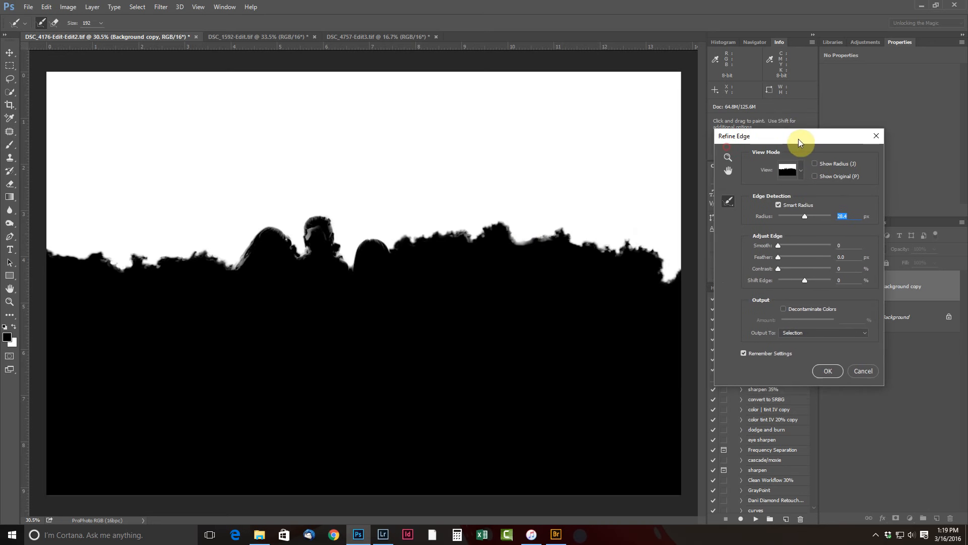
{"action": "left_click_drag", "start_coordinate": [803, 216], "coordinate": [806, 216]}
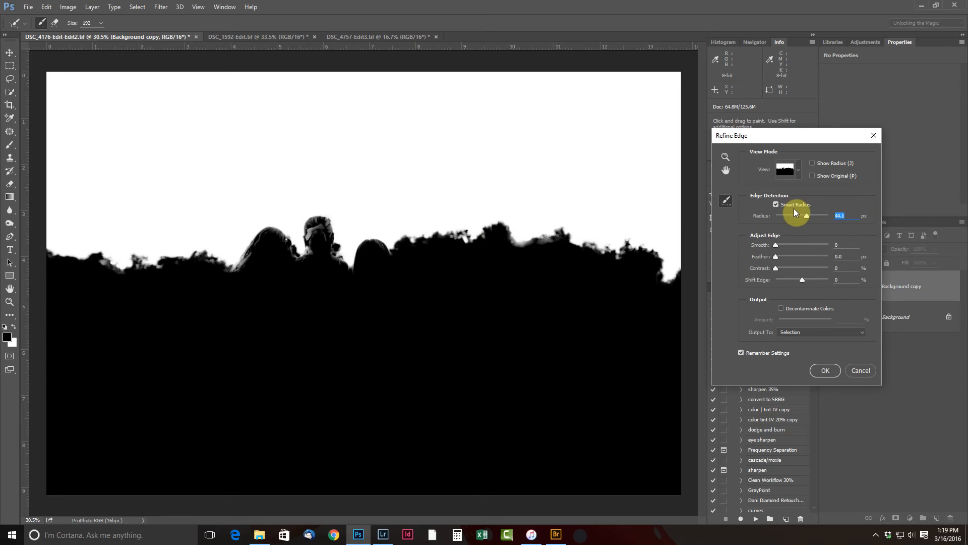
{"action": "left_click_drag", "start_coordinate": [807, 216], "coordinate": [812, 217]}
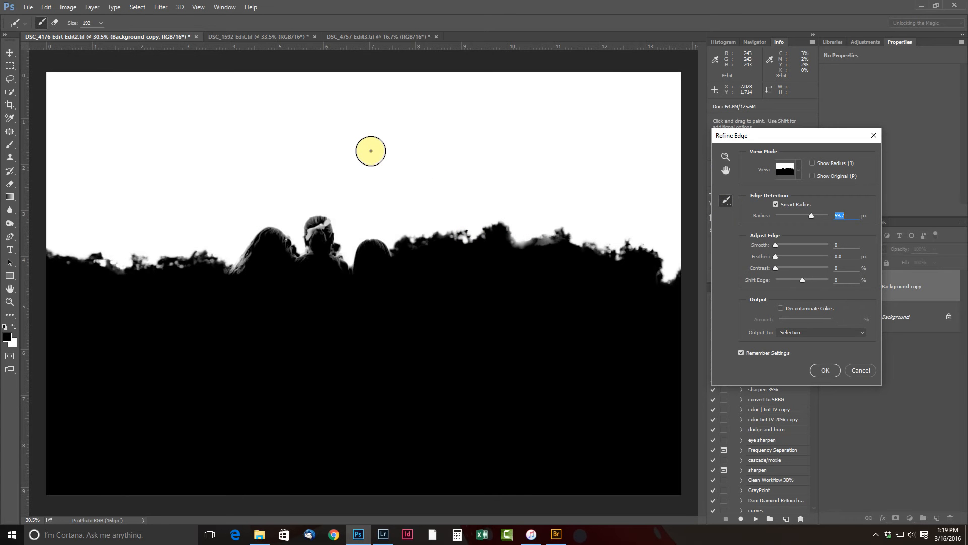
Set the refine radius brush size to 321 and paint along the treeline and the girls' heads across the whole photo.
{"action": "left_click", "coordinate": [101, 22]}
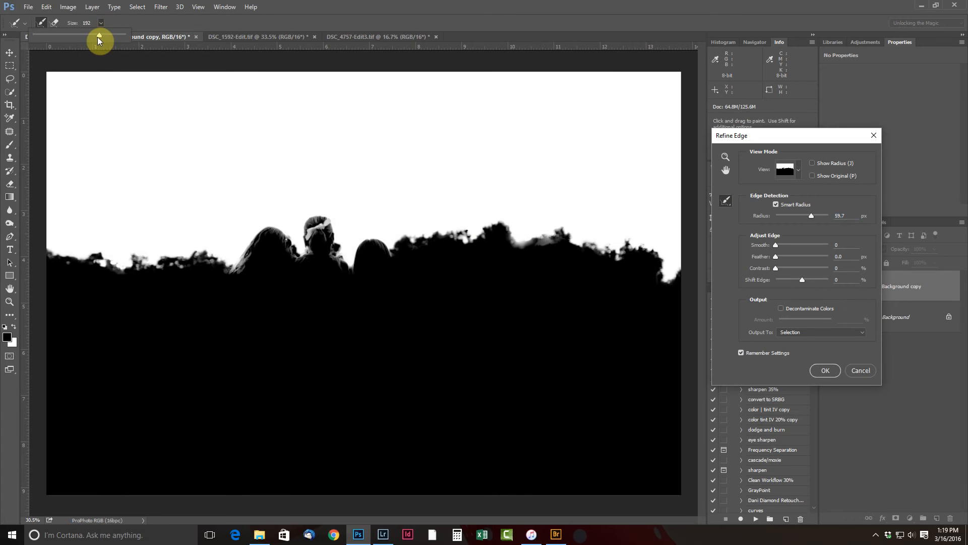
{"action": "left_click_drag", "start_coordinate": [99, 41], "coordinate": [104, 36]}
{"action": "mouse_move", "coordinate": [71, 228]}
{"action": "left_mouse_down"}
{"action": "mouse_move", "coordinate": [174, 256]}
{"action": "mouse_move", "coordinate": [231, 244]}
{"action": "mouse_move", "coordinate": [265, 222]}
{"action": "mouse_move", "coordinate": [296, 242]}
{"action": "mouse_move", "coordinate": [304, 216]}
{"action": "mouse_move", "coordinate": [334, 223]}
{"action": "mouse_move", "coordinate": [357, 252]}
{"action": "mouse_move", "coordinate": [373, 231]}
{"action": "mouse_move", "coordinate": [528, 224]}
{"action": "mouse_move", "coordinate": [649, 251]}
{"action": "mouse_move", "coordinate": [698, 278]}
{"action": "left_mouse_up"}
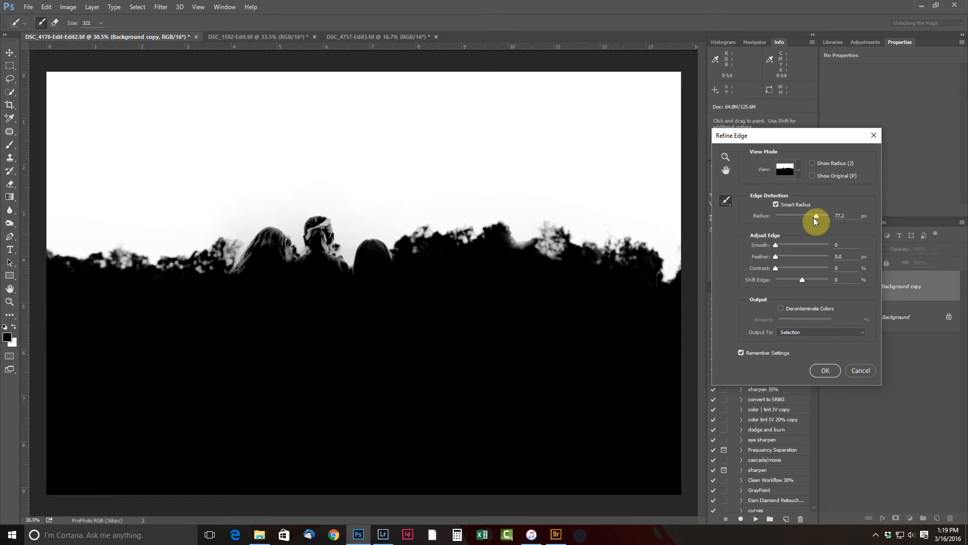
Fine-tune the radius, repaint the edge around the girls' hair, and apply the refinement as a selection.
{"action": "left_click_drag", "start_coordinate": [804, 215], "coordinate": [798, 215]}
{"action": "mouse_move", "coordinate": [367, 232]}
{"action": "left_mouse_down"}
{"action": "mouse_move", "coordinate": [284, 233]}
{"action": "mouse_move", "coordinate": [287, 257]}
{"action": "mouse_move", "coordinate": [265, 250]}
{"action": "mouse_move", "coordinate": [300, 247]}
{"action": "mouse_move", "coordinate": [266, 260]}
{"action": "mouse_move", "coordinate": [318, 263]}
{"action": "left_mouse_up"}
{"action": "left_click_drag", "start_coordinate": [809, 217], "coordinate": [812, 217]}
{"action": "left_click", "coordinate": [826, 370]}
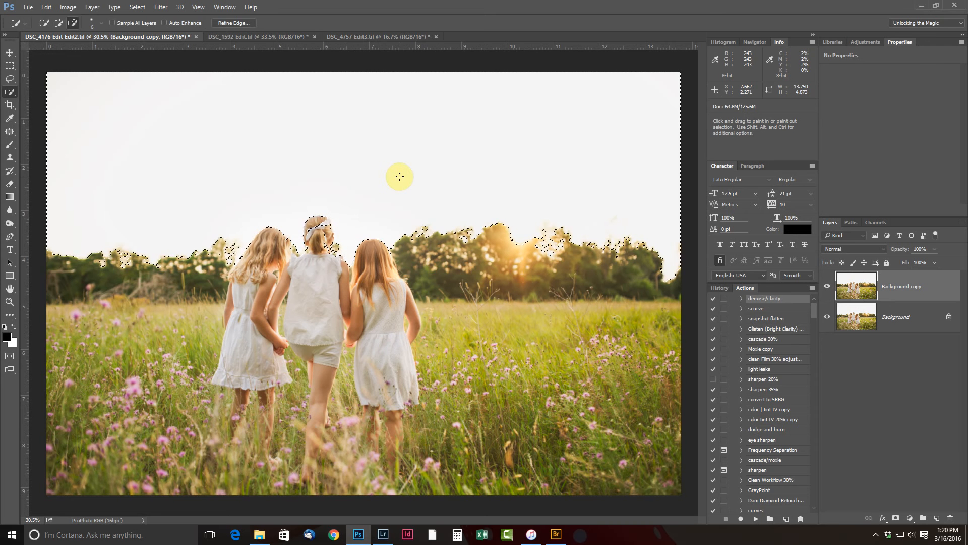
Delete the selected sky from the Background copy layer and clear the selection.
{"action": "key", "text": "Delete"}
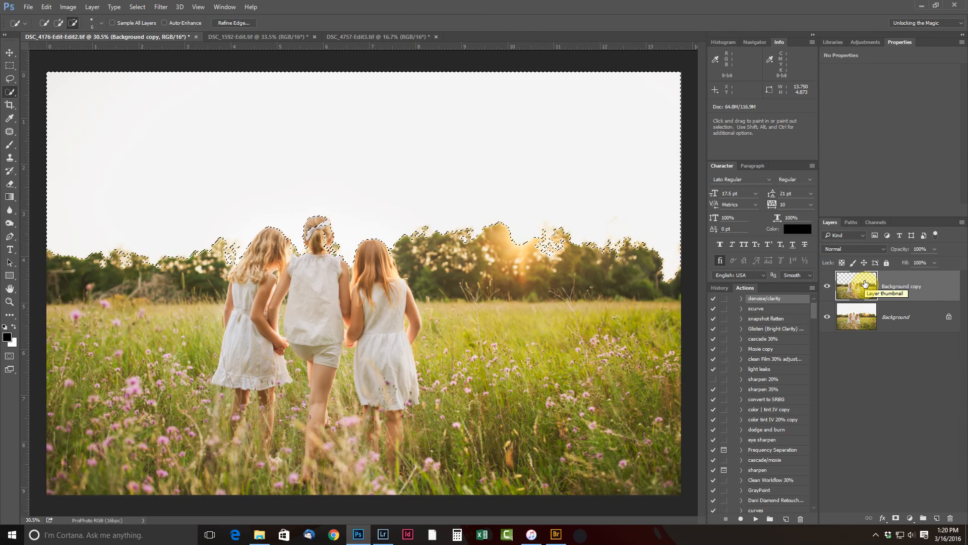
{"action": "key", "text": "ctrl+d"}
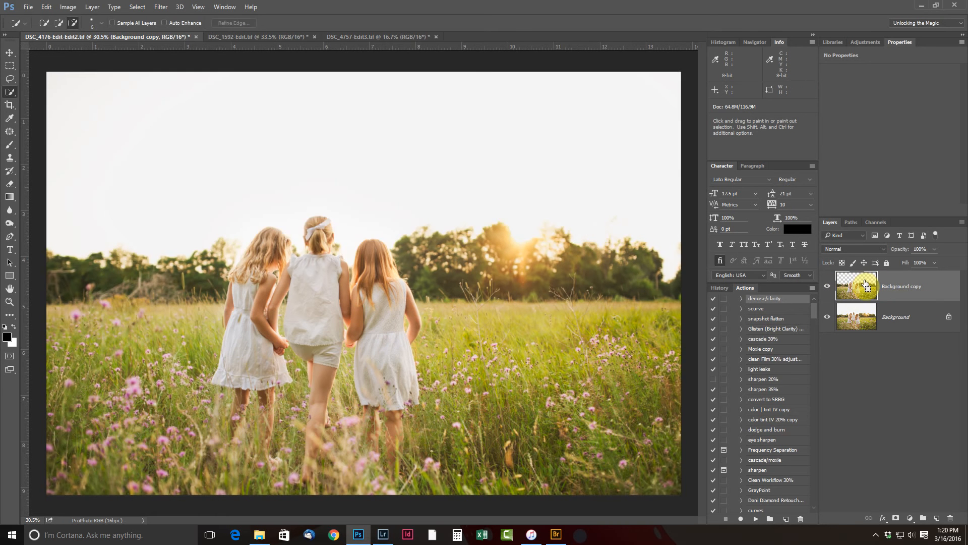
Check the sky cutout by hiding and showing the Background layer, and leave that layer visible and active.
{"action": "left_click", "coordinate": [828, 316]}
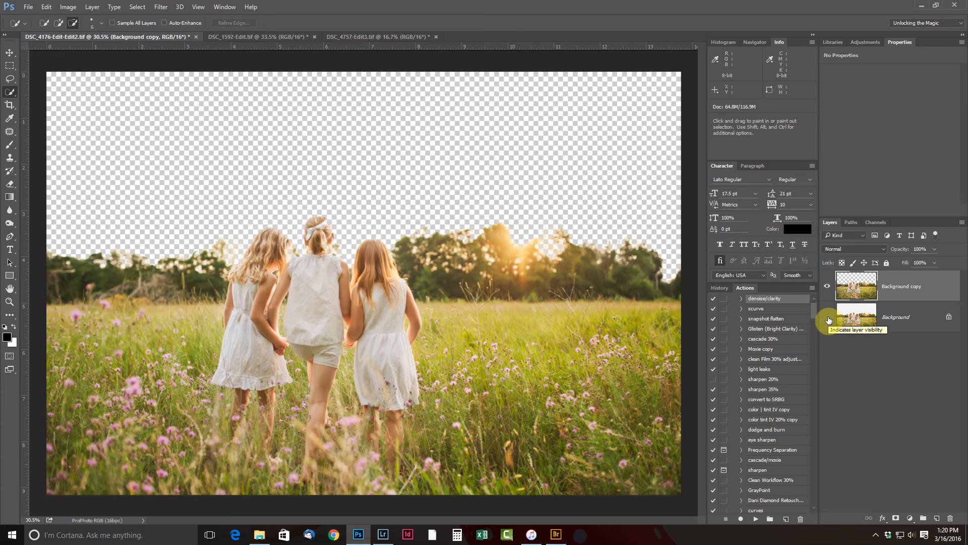
{"action": "left_click", "coordinate": [828, 319]}
{"action": "left_click", "coordinate": [828, 319]}
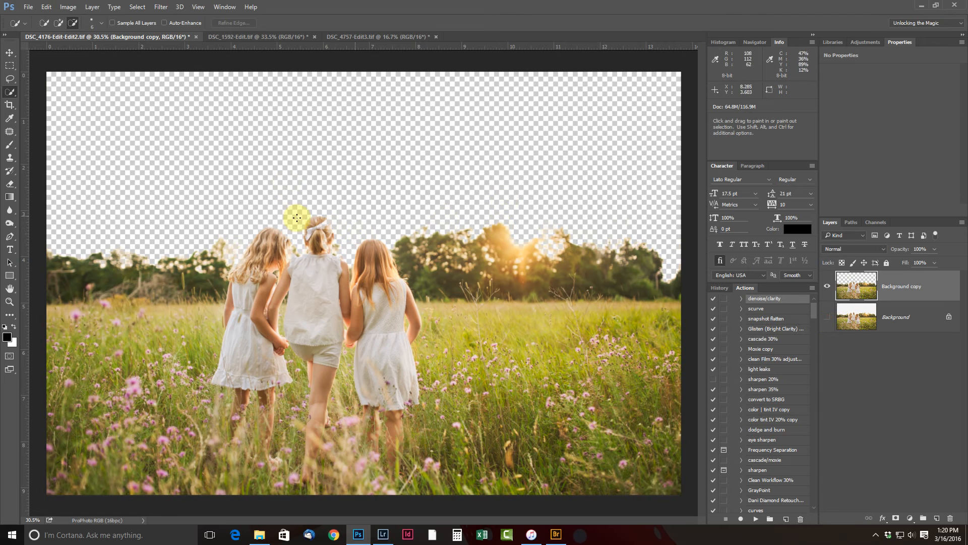
{"action": "left_click", "coordinate": [829, 317]}
{"action": "left_click", "coordinate": [902, 318]}
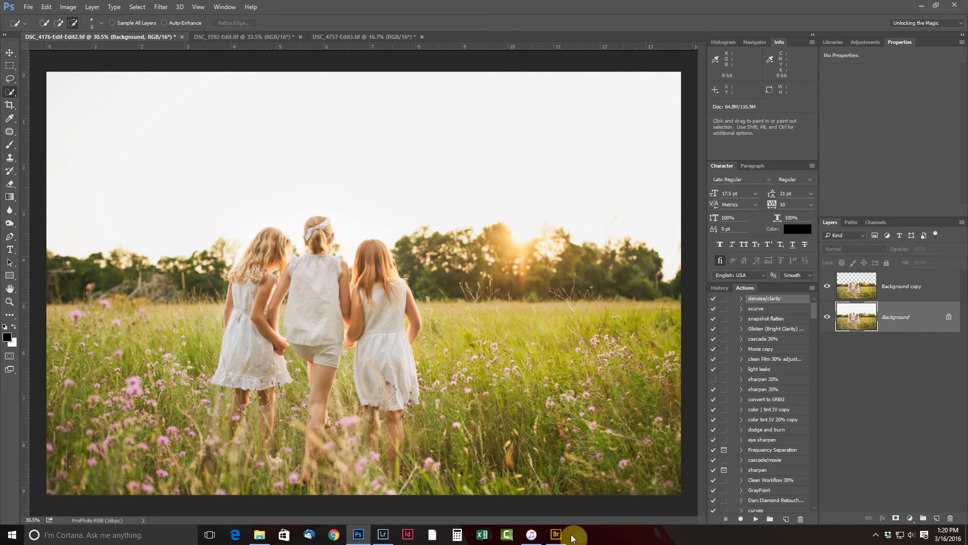
{"action": "left_click", "coordinate": [556, 533]}
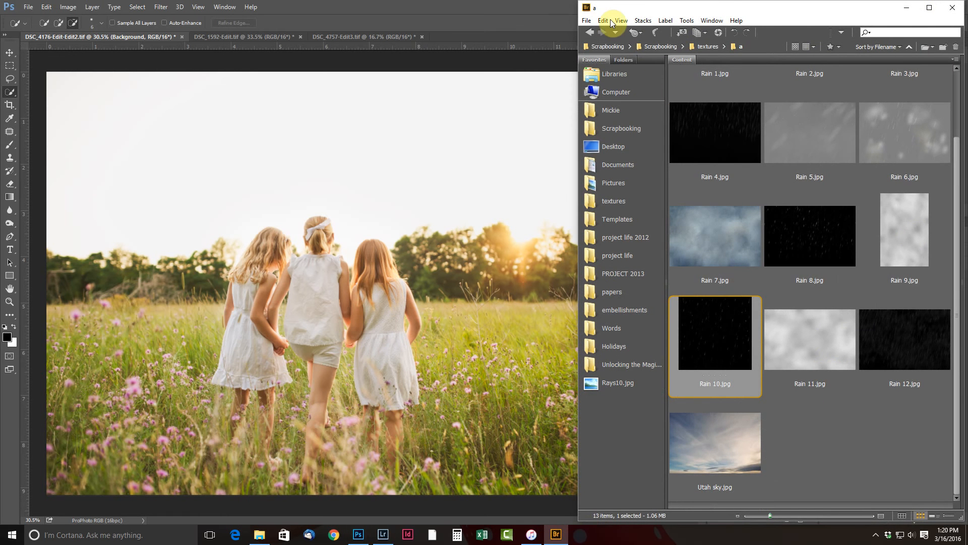
{"action": "left_click", "coordinate": [425, 7]}
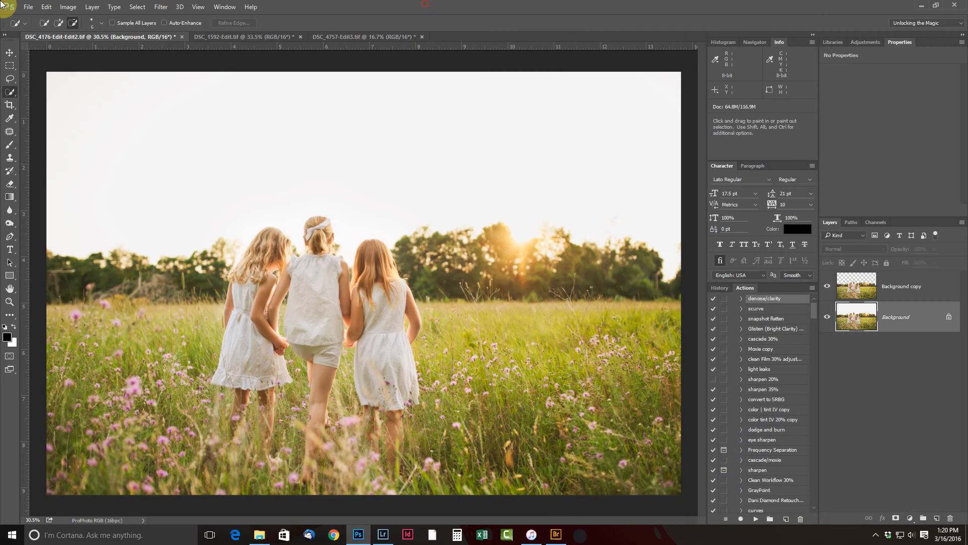
{"action": "left_click", "coordinate": [28, 8]}
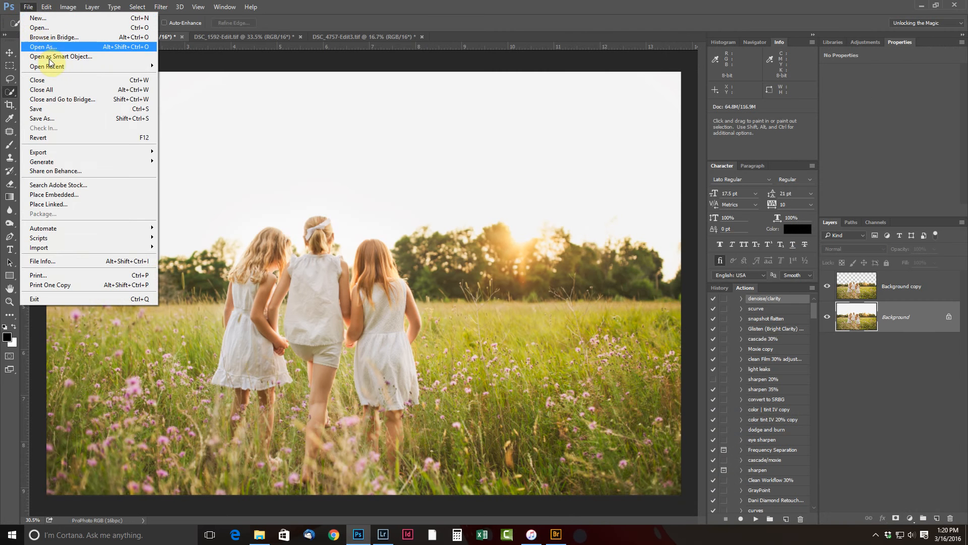
{"action": "left_click", "coordinate": [444, 7]}
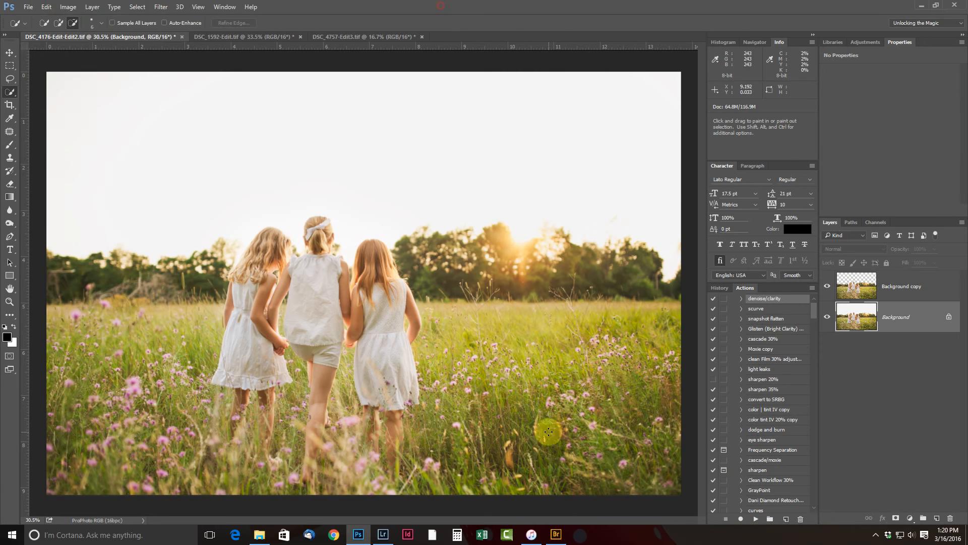
Switch to Bridge and place Utah sky.jpg from the textures folder into the photo, directly above the Background layer.
{"action": "left_click", "coordinate": [556, 534]}
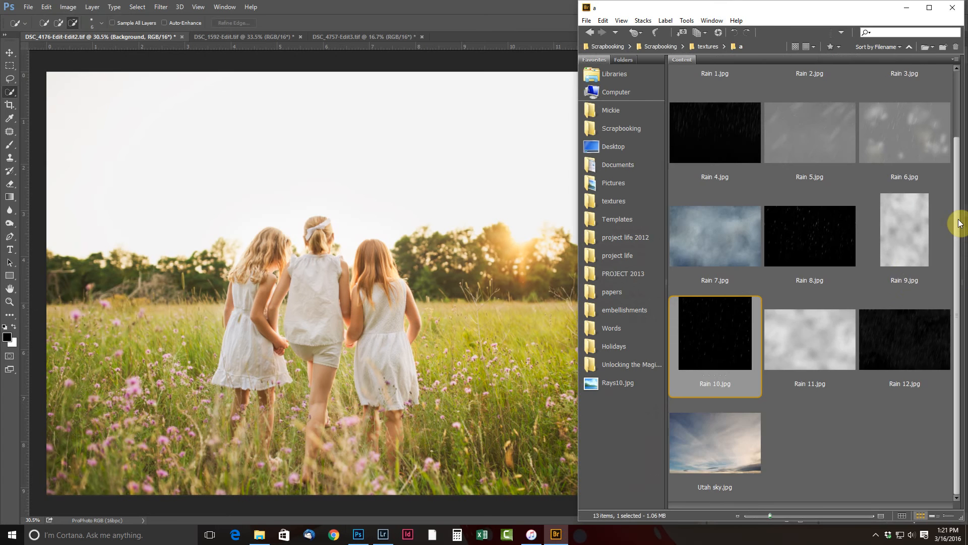
{"action": "left_click_drag", "start_coordinate": [958, 219], "coordinate": [965, 118]}
{"action": "left_click_drag", "start_coordinate": [962, 156], "coordinate": [947, 320]}
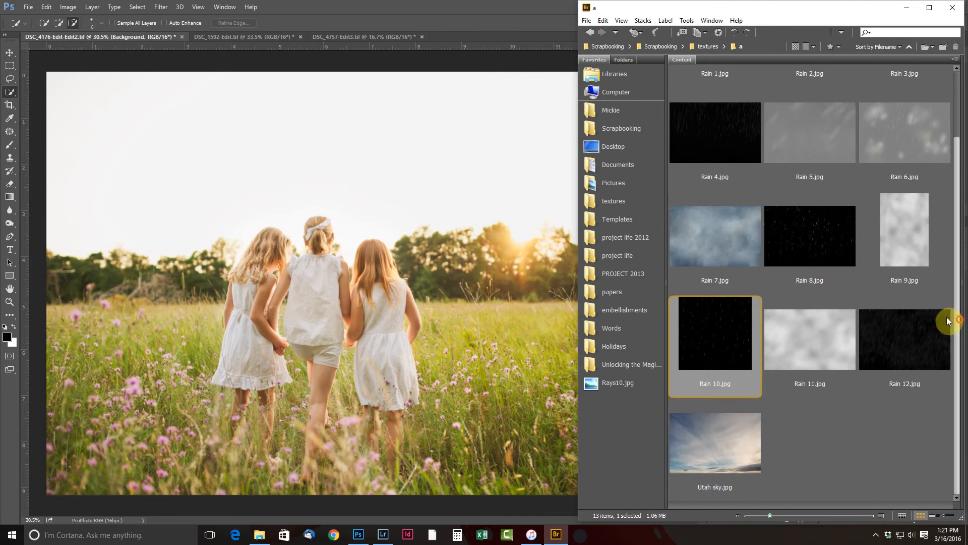
{"action": "left_click", "coordinate": [721, 449]}
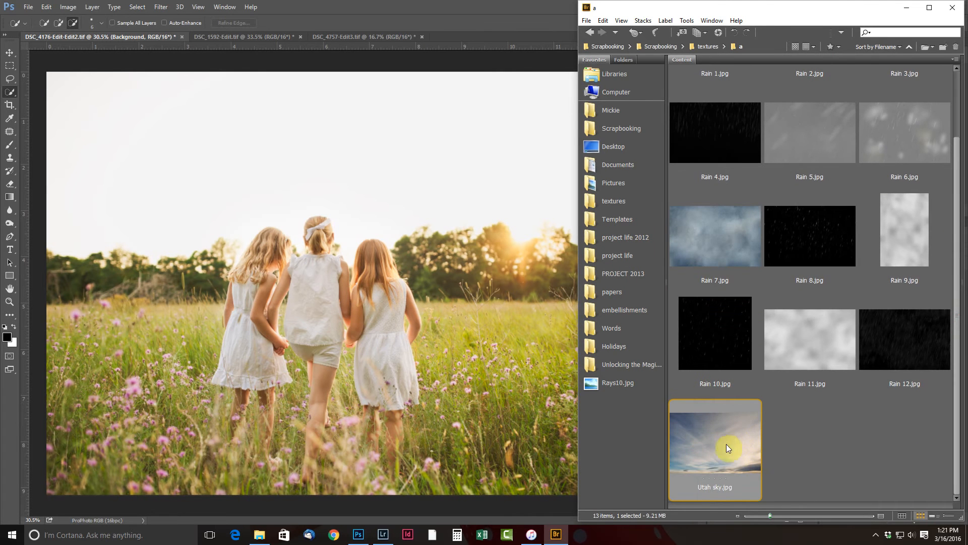
{"action": "left_click", "coordinate": [483, 176]}
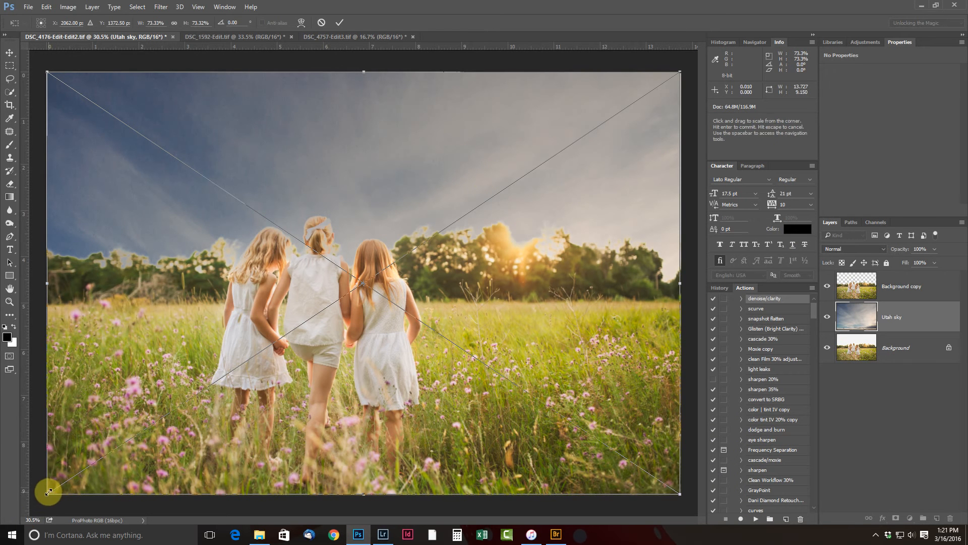
Widen the placed sky to 74.66% past both photo sides, move its upper edge about 3.17 in above the canvas, and commit the placement.
{"action": "left_click_drag", "start_coordinate": [46, 492], "coordinate": [41, 493]}
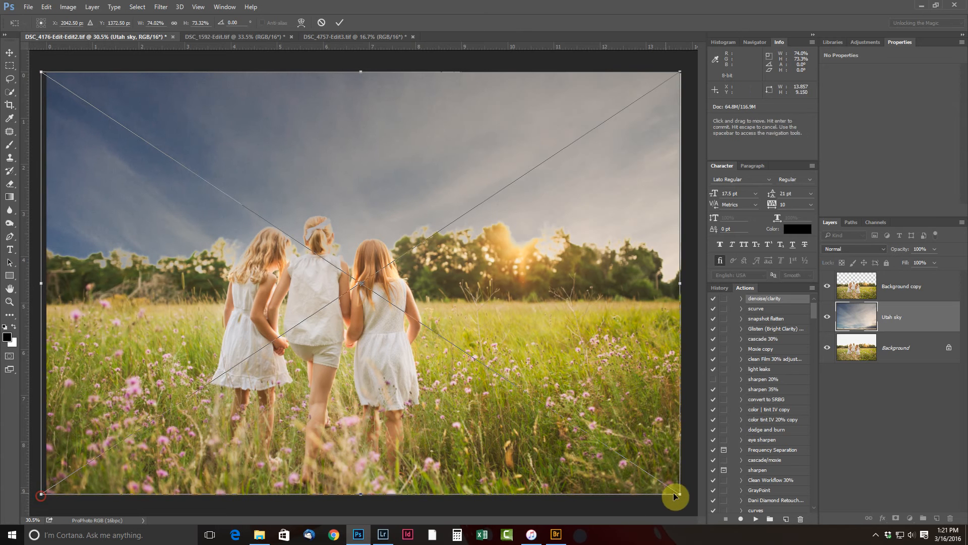
{"action": "left_click_drag", "start_coordinate": [680, 492], "coordinate": [685, 493]}
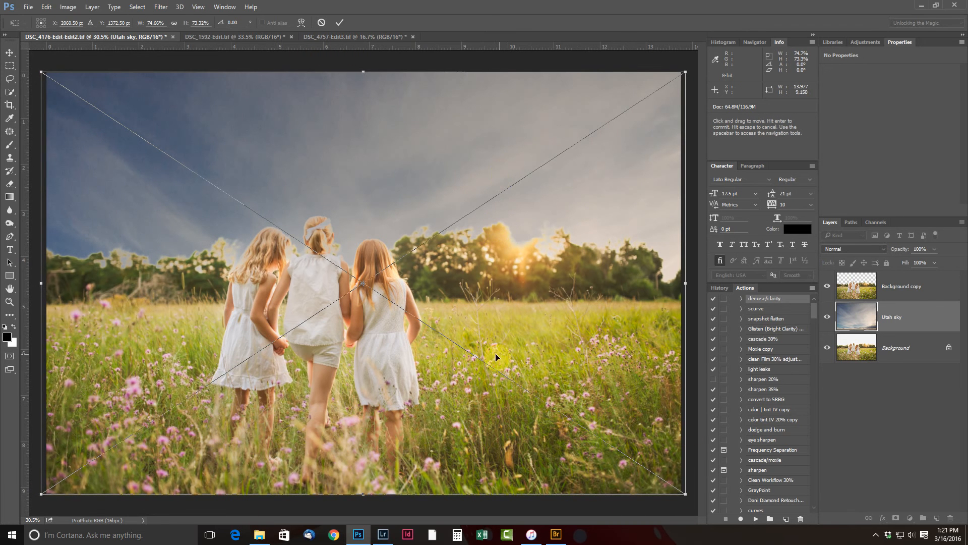
{"action": "left_click_drag", "start_coordinate": [482, 328], "coordinate": [484, 189]}
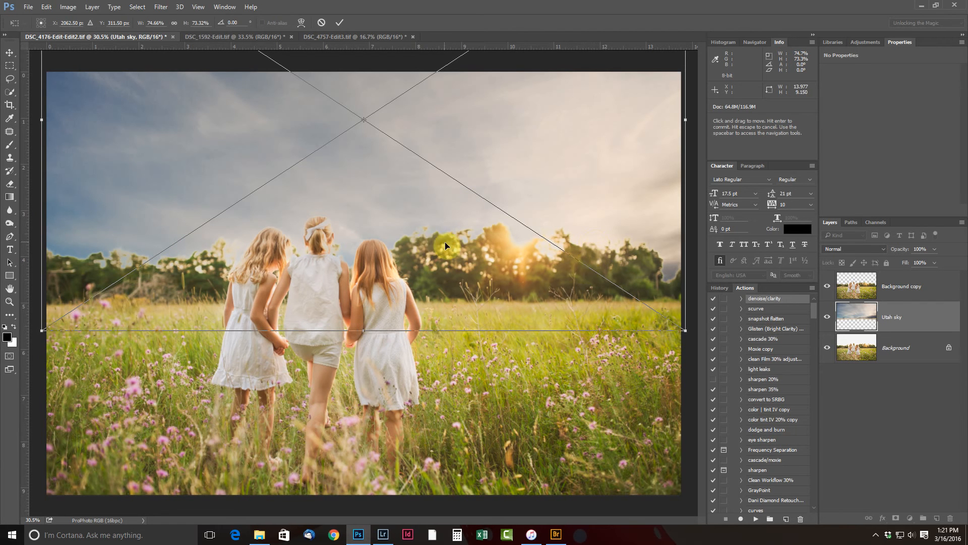
{"action": "left_click_drag", "start_coordinate": [575, 202], "coordinate": [597, 206]}
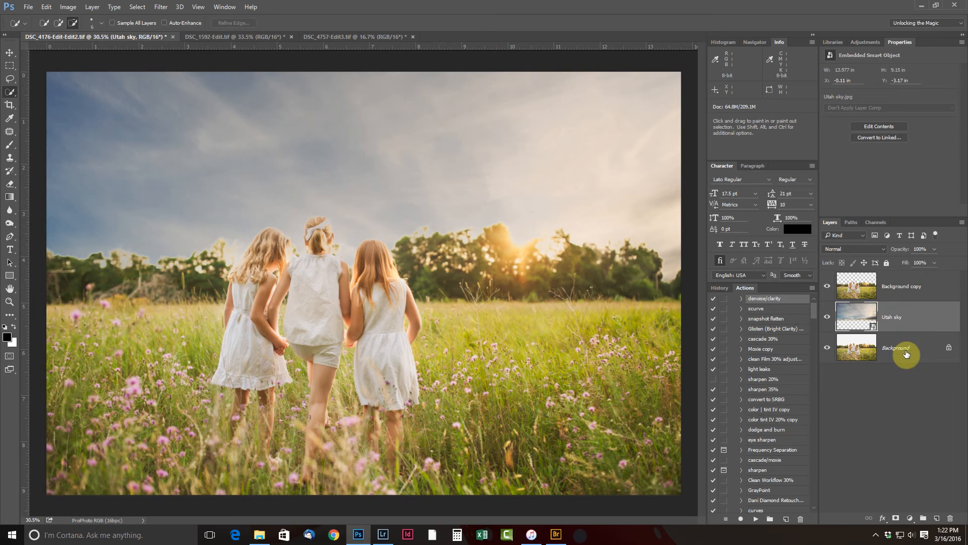
Add a white layer mask to the Utah sky layer and ready the Gradient tool with a linear black-to-white gradient.
{"action": "left_click", "coordinate": [896, 520]}
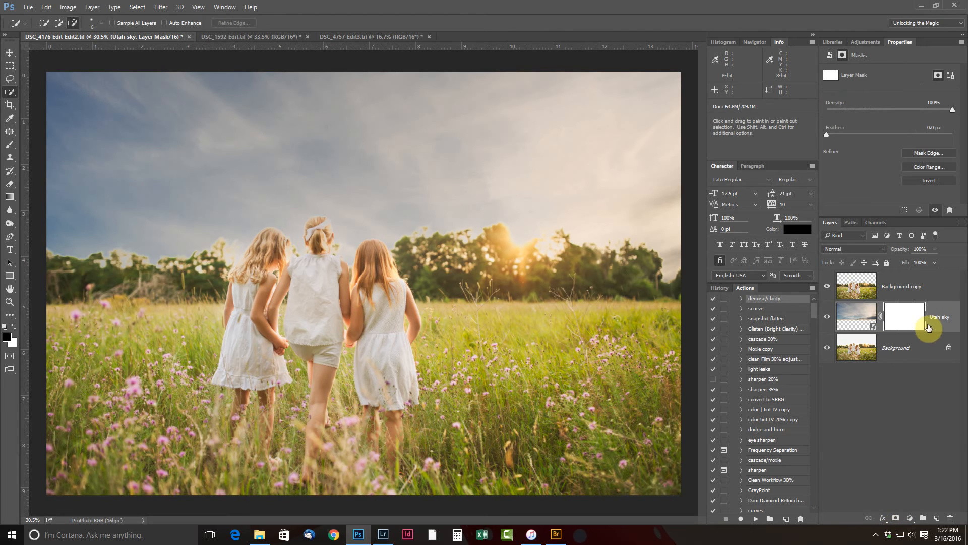
{"action": "left_click", "coordinate": [12, 200]}
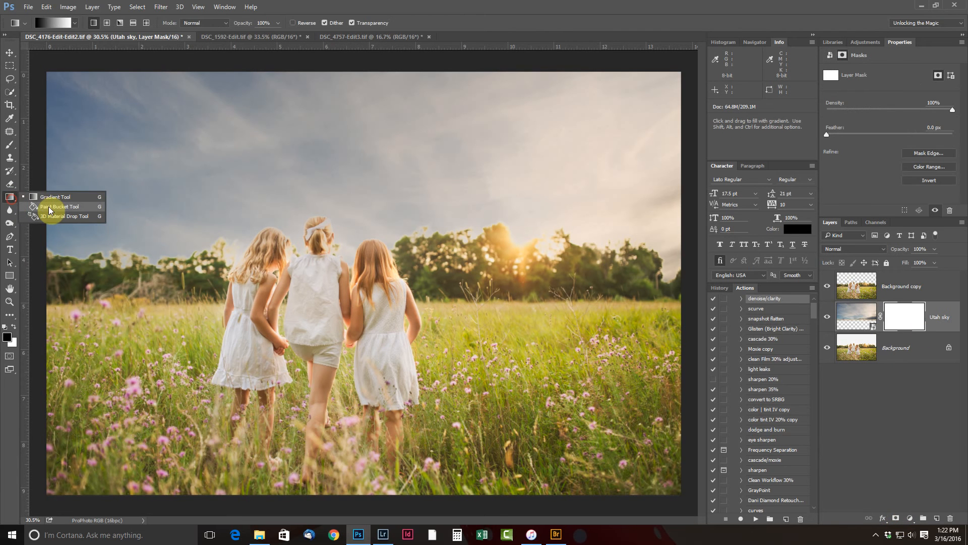
{"action": "left_click", "coordinate": [47, 198]}
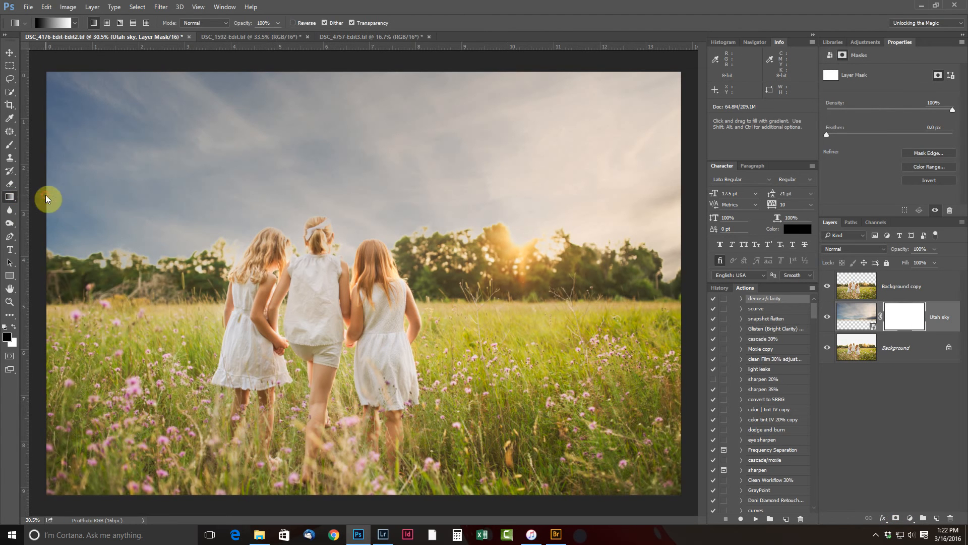
{"action": "left_click", "coordinate": [74, 25]}
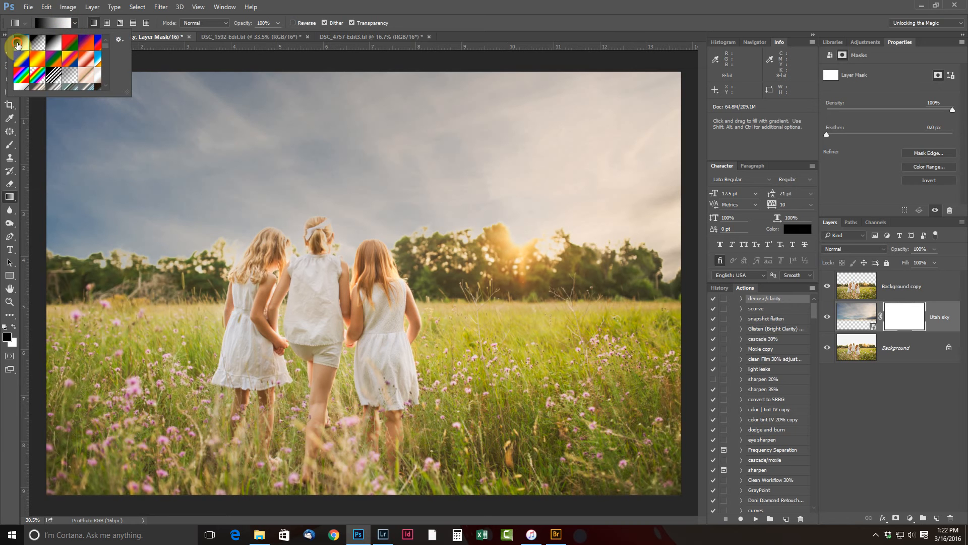
{"action": "left_click", "coordinate": [385, 4]}
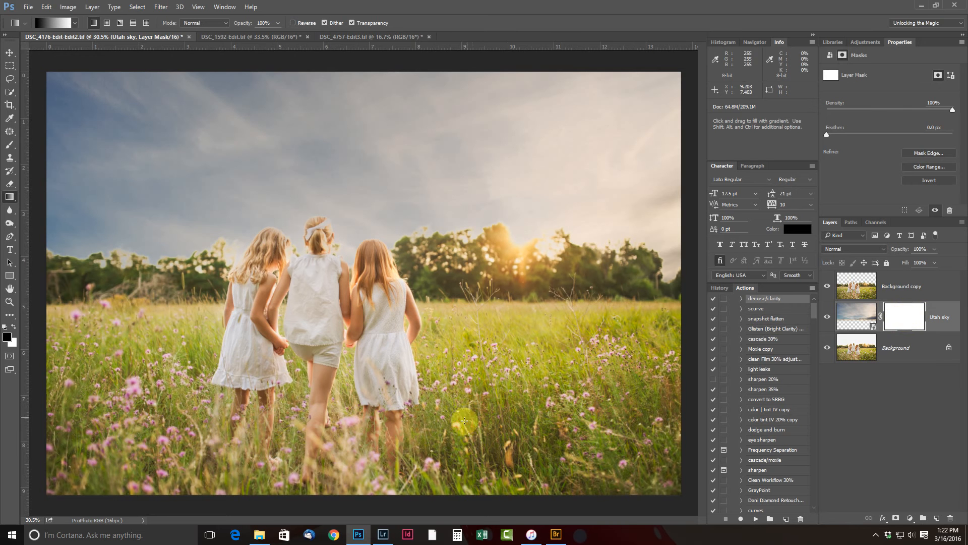
Draw vertical black-to-white gradients on the Utah sky mask, finishing with one from about 7.1 in down in the grass up to near the sky's upper edge.
{"action": "left_click_drag", "start_coordinate": [463, 405], "coordinate": [465, 105]}
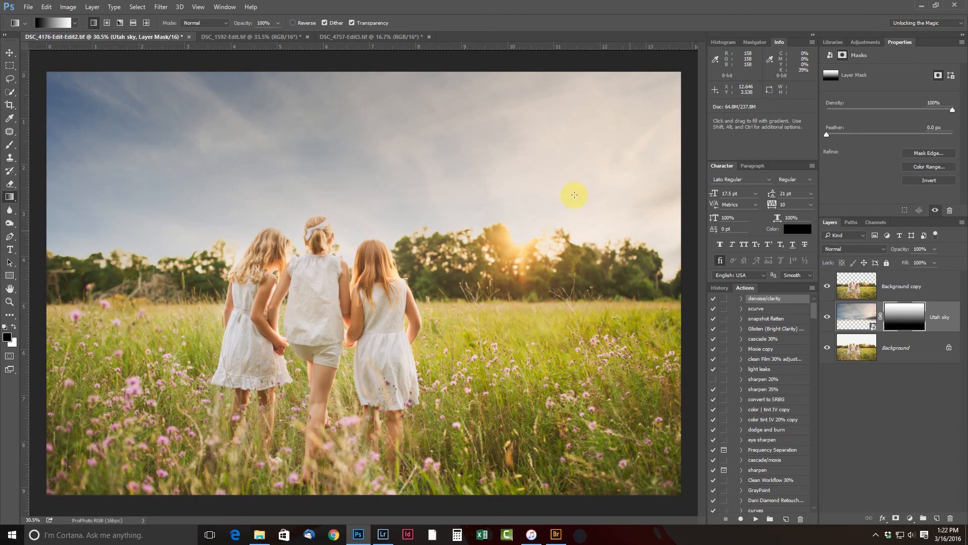
{"action": "left_click_drag", "start_coordinate": [478, 355], "coordinate": [476, 23]}
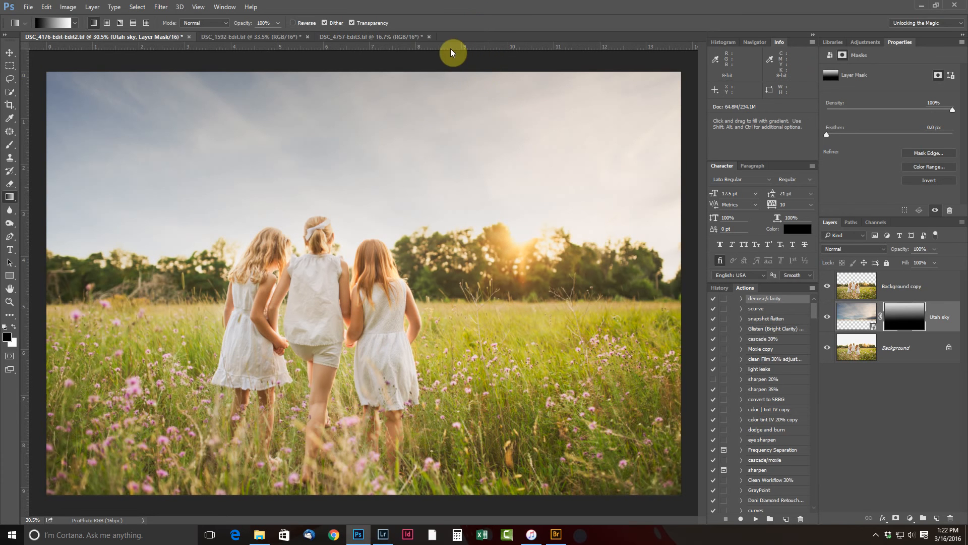
{"action": "left_click_drag", "start_coordinate": [480, 386], "coordinate": [479, 145]}
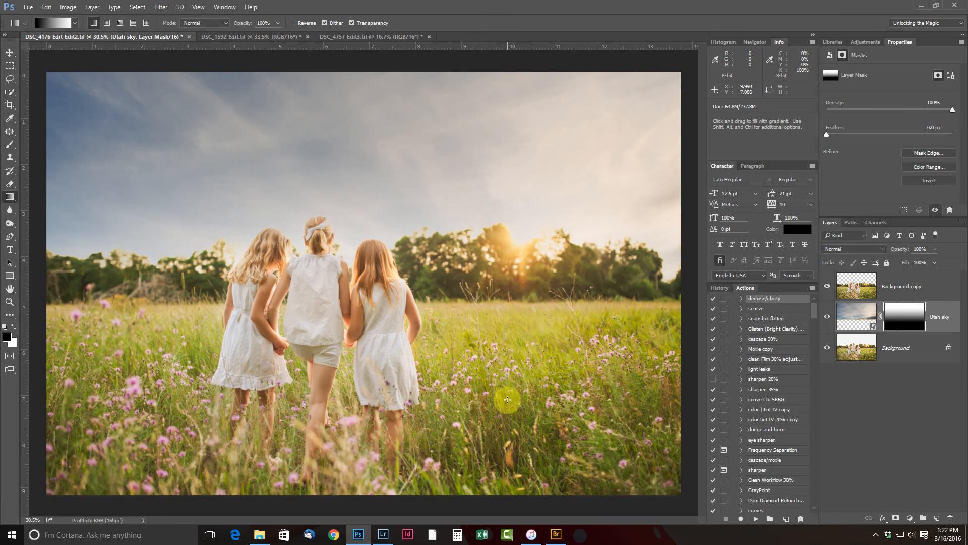
{"action": "left_click_drag", "start_coordinate": [507, 399], "coordinate": [505, 94]}
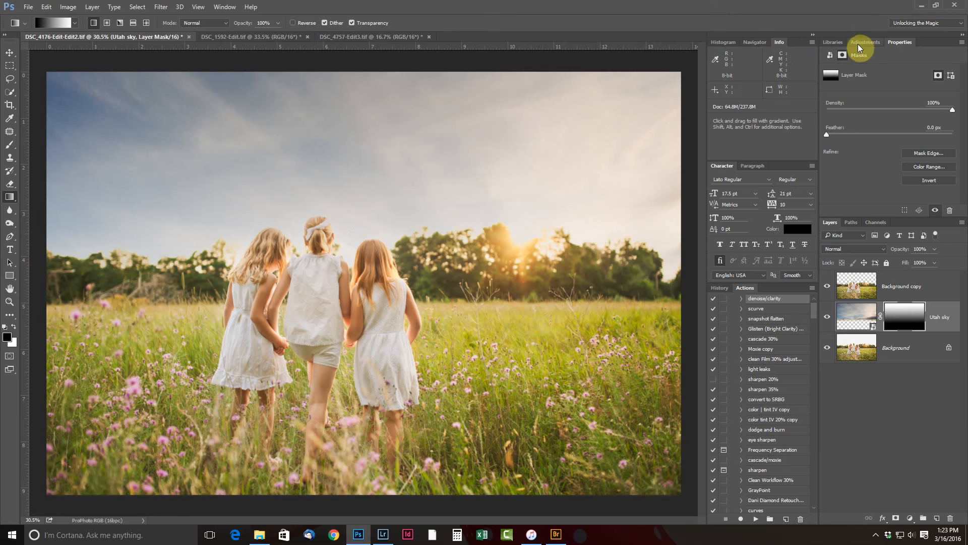
Set up the Brush tool at 100% opacity and about 80 px for masking around the three girls' heads.
{"action": "left_click", "coordinate": [761, 39]}
{"action": "left_click_drag", "start_coordinate": [768, 154], "coordinate": [773, 153]}
{"action": "left_click_drag", "start_coordinate": [763, 100], "coordinate": [756, 91]}
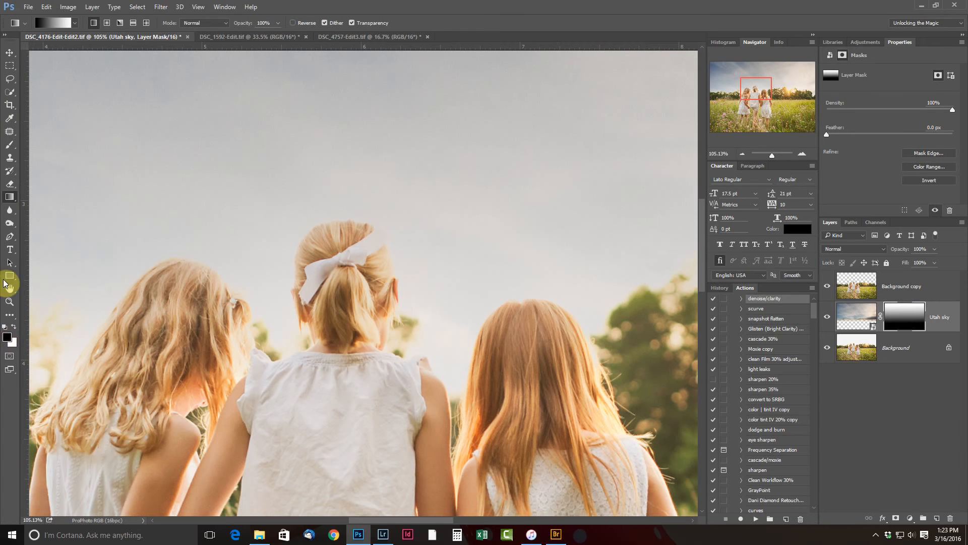
{"action": "left_click", "coordinate": [9, 145]}
{"action": "left_click", "coordinate": [212, 24]}
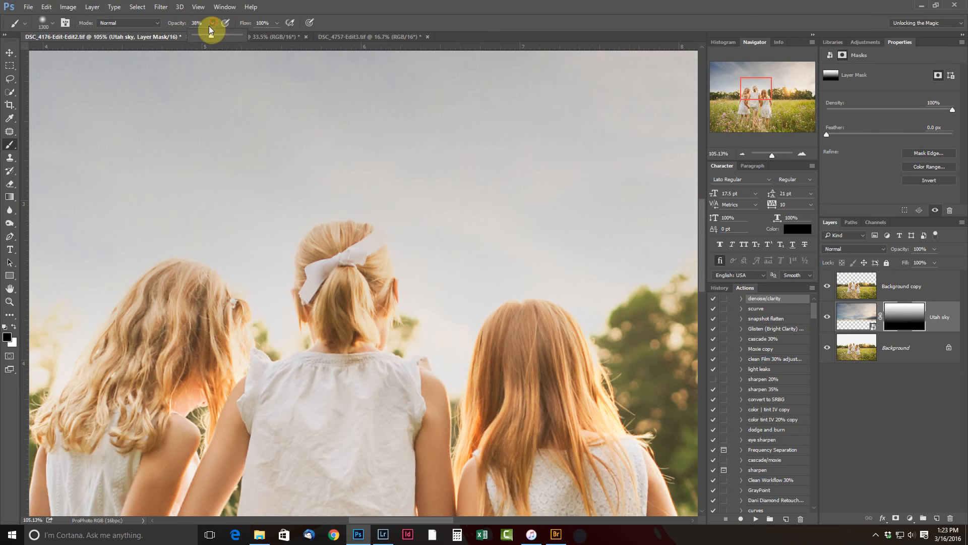
{"action": "left_click_drag", "start_coordinate": [210, 35], "coordinate": [265, 43]}
{"action": "left_click", "coordinate": [474, 5]}
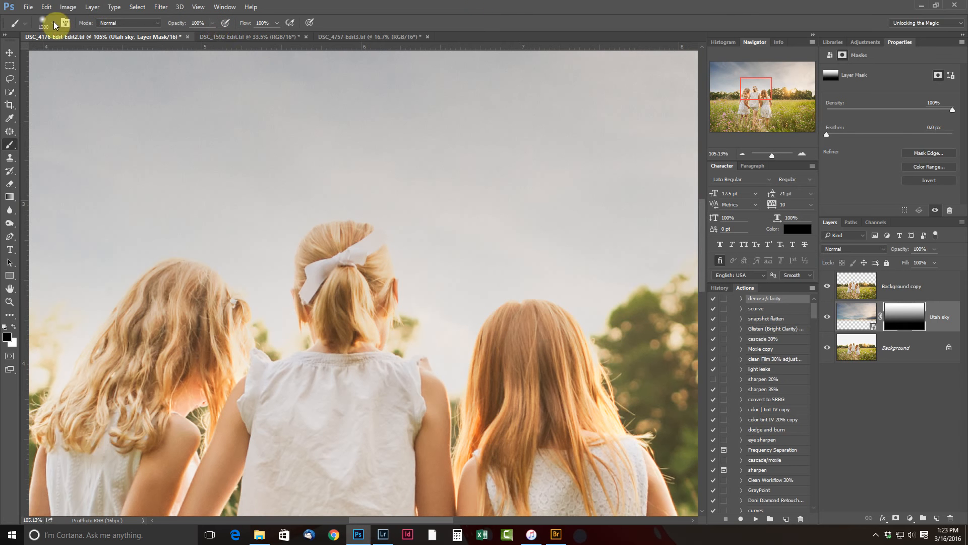
{"action": "left_click", "coordinate": [54, 23]}
{"action": "left_click", "coordinate": [485, 9]}
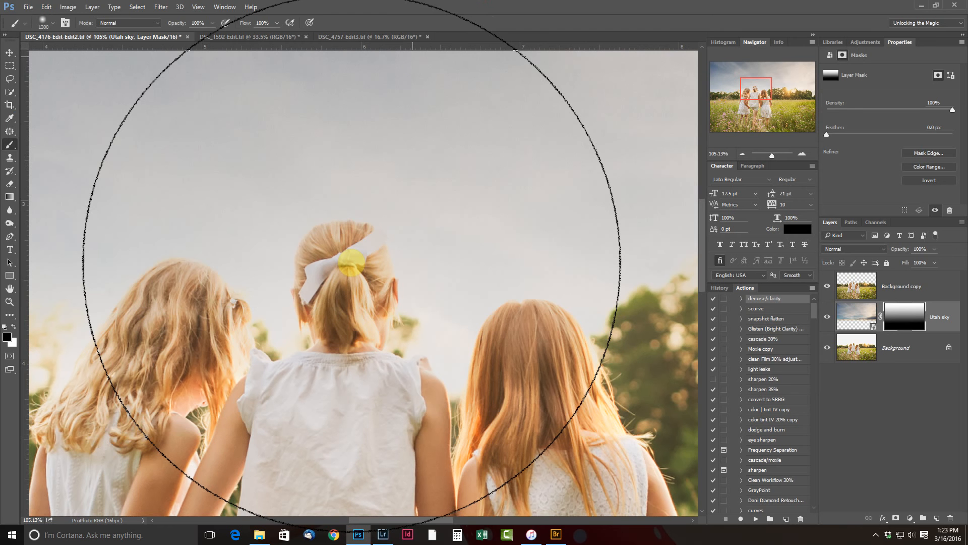
{"action": "key", "text": "["}
{"action": "key", "text": "["}
{"action": "key", "text": "["}
{"action": "key", "text": "["}
{"action": "key", "text": "["}
{"action": "key", "text": "["}
{"action": "key", "text": "["}
{"action": "key", "text": "["}
{"action": "key", "text": "["}
{"action": "key", "text": "["}
{"action": "key", "text": "["}
{"action": "key", "text": "["}
{"action": "key", "text": "["}
{"action": "key", "text": "["}
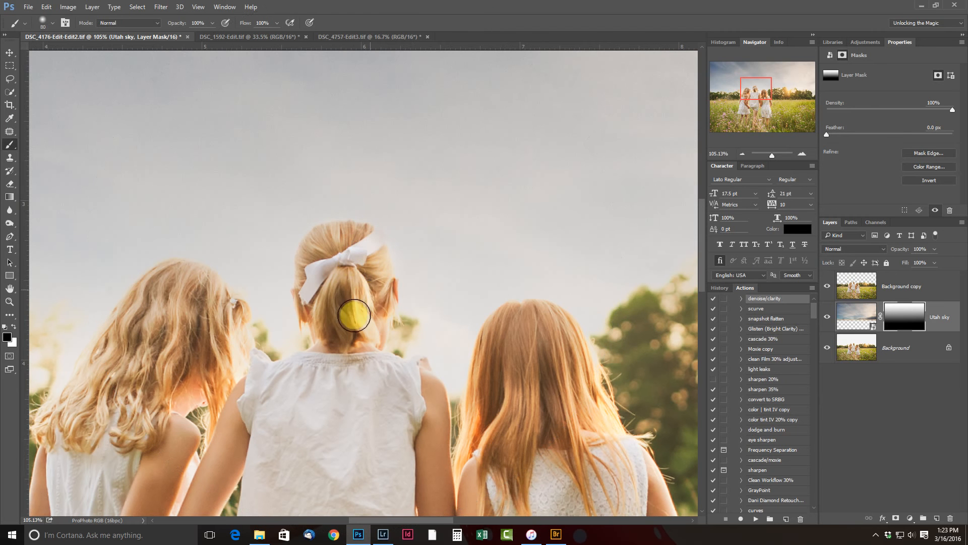
Paint black on the Utah sky mask inside the three girls' heads and hair, undoing and repainting the stroke on the wavy-haired girl.
{"action": "mouse_move", "coordinate": [337, 282]}
{"action": "left_mouse_down"}
{"action": "mouse_move", "coordinate": [319, 291]}
{"action": "mouse_move", "coordinate": [316, 263]}
{"action": "left_mouse_up"}
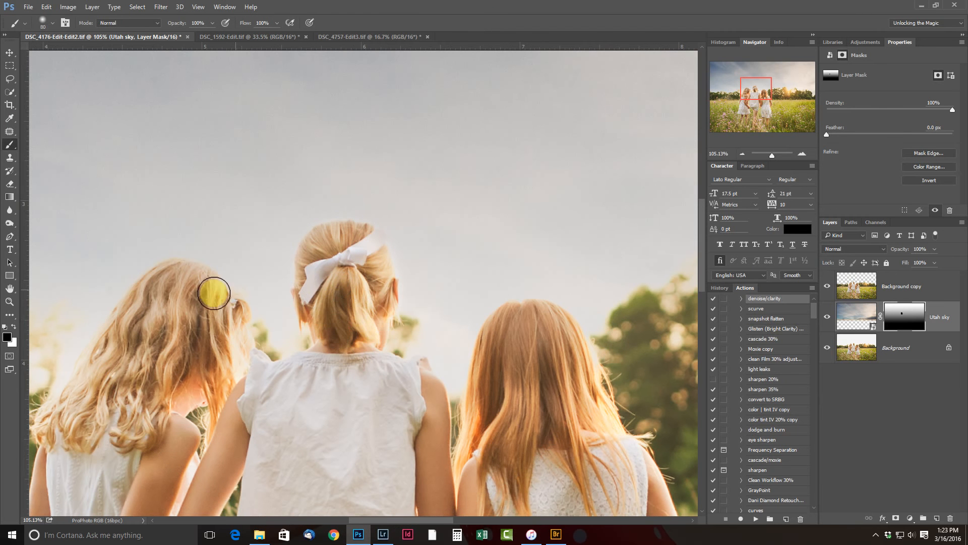
{"action": "mouse_move", "coordinate": [237, 349]}
{"action": "left_mouse_down"}
{"action": "mouse_move", "coordinate": [207, 302]}
{"action": "mouse_move", "coordinate": [184, 288]}
{"action": "mouse_move", "coordinate": [157, 298]}
{"action": "mouse_move", "coordinate": [186, 284]}
{"action": "mouse_move", "coordinate": [197, 285]}
{"action": "mouse_move", "coordinate": [139, 306]}
{"action": "mouse_move", "coordinate": [77, 387]}
{"action": "left_mouse_up"}
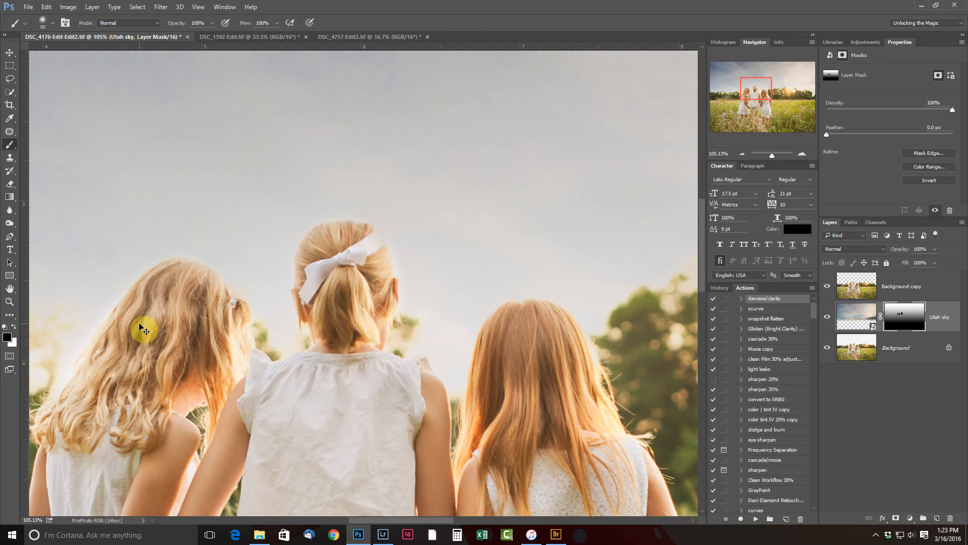
{"action": "key", "text": "ctrl+z"}
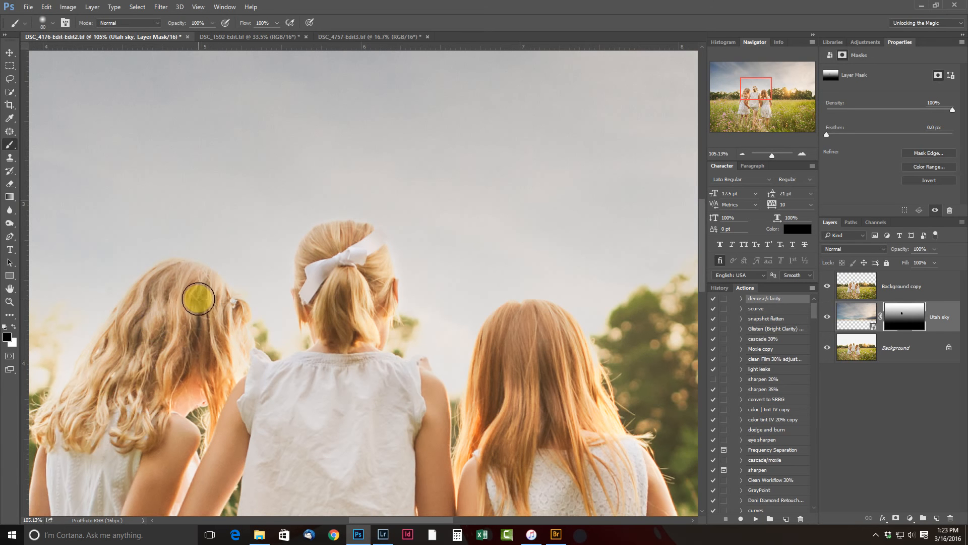
{"action": "mouse_move", "coordinate": [198, 299]}
{"action": "left_mouse_down"}
{"action": "mouse_move", "coordinate": [225, 340]}
{"action": "mouse_move", "coordinate": [191, 288]}
{"action": "mouse_move", "coordinate": [154, 300]}
{"action": "mouse_move", "coordinate": [84, 404]}
{"action": "mouse_move", "coordinate": [134, 380]}
{"action": "left_mouse_up"}
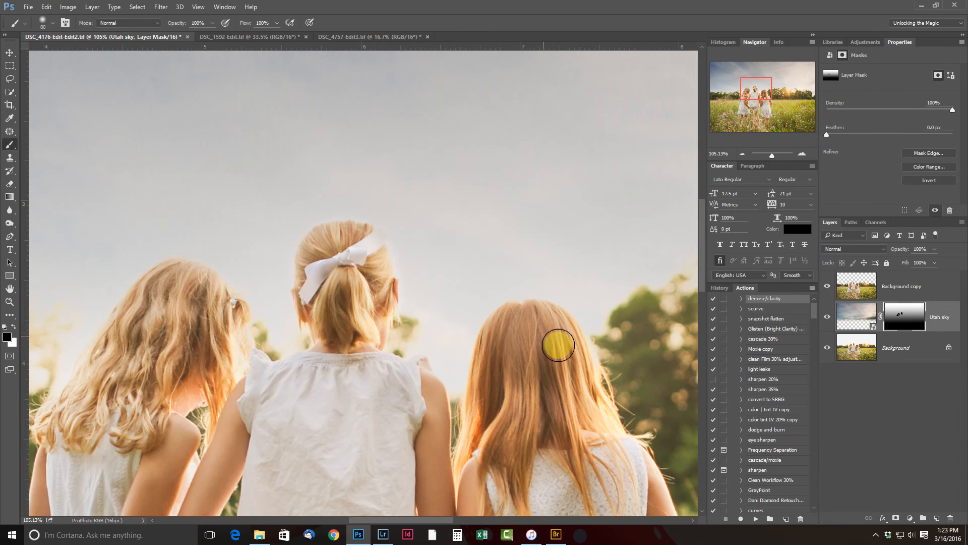
{"action": "mouse_move", "coordinate": [340, 271]}
{"action": "left_mouse_down"}
{"action": "mouse_move", "coordinate": [325, 259]}
{"action": "mouse_move", "coordinate": [326, 276]}
{"action": "mouse_move", "coordinate": [360, 257]}
{"action": "mouse_move", "coordinate": [373, 273]}
{"action": "mouse_move", "coordinate": [358, 326]}
{"action": "left_mouse_up"}
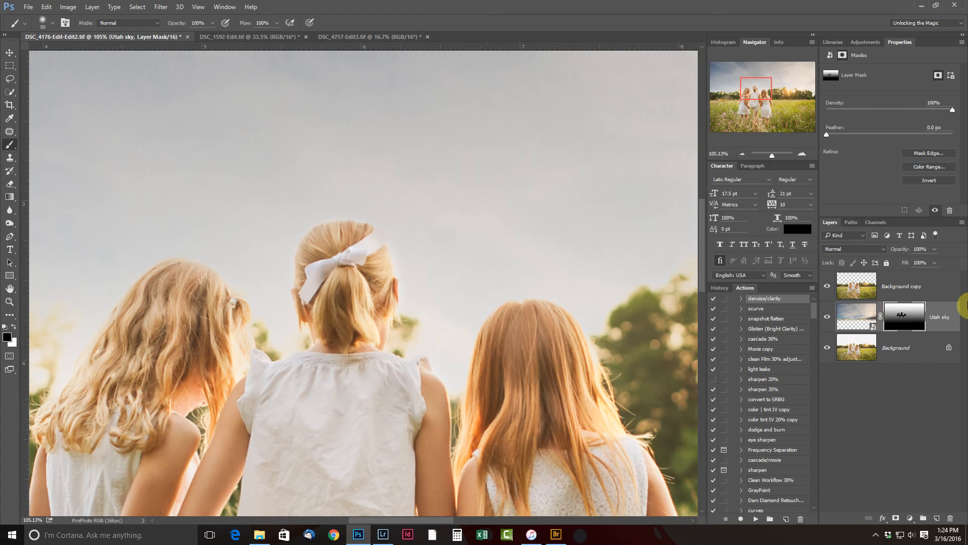
Add a Photo Filter adjustment directly above the Utah sky layer with Warming Filter (85) at 37% density.
{"action": "key", "text": "ctrl+0"}
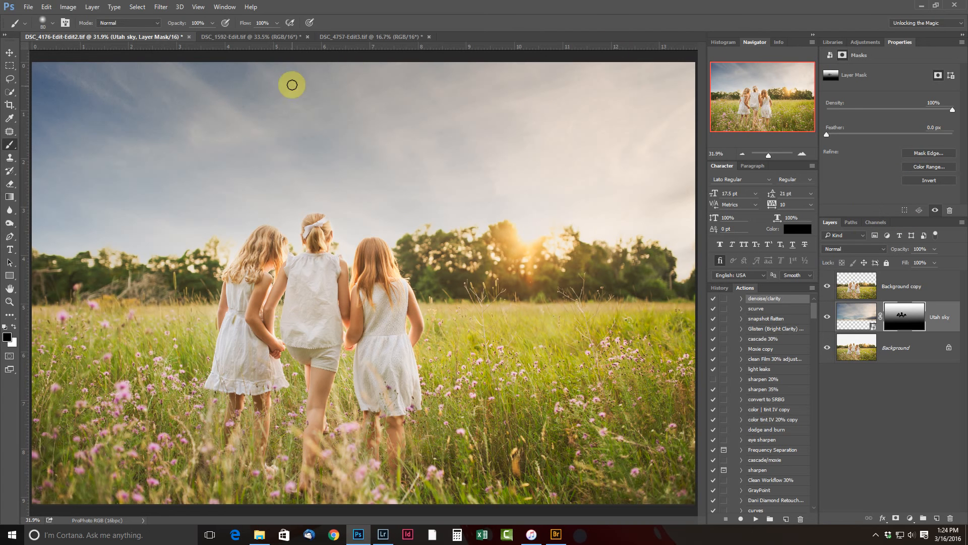
{"action": "left_click", "coordinate": [869, 40]}
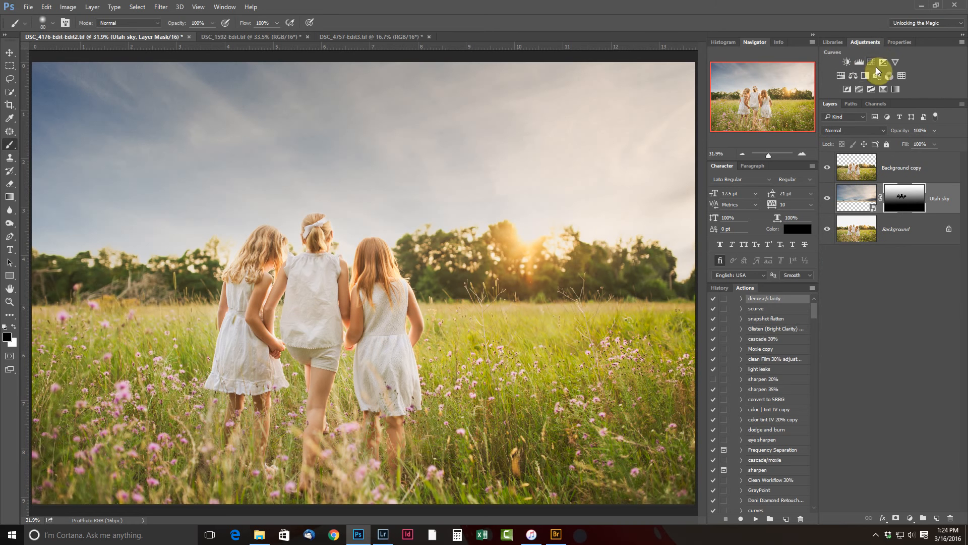
{"action": "left_click", "coordinate": [217, 7]}
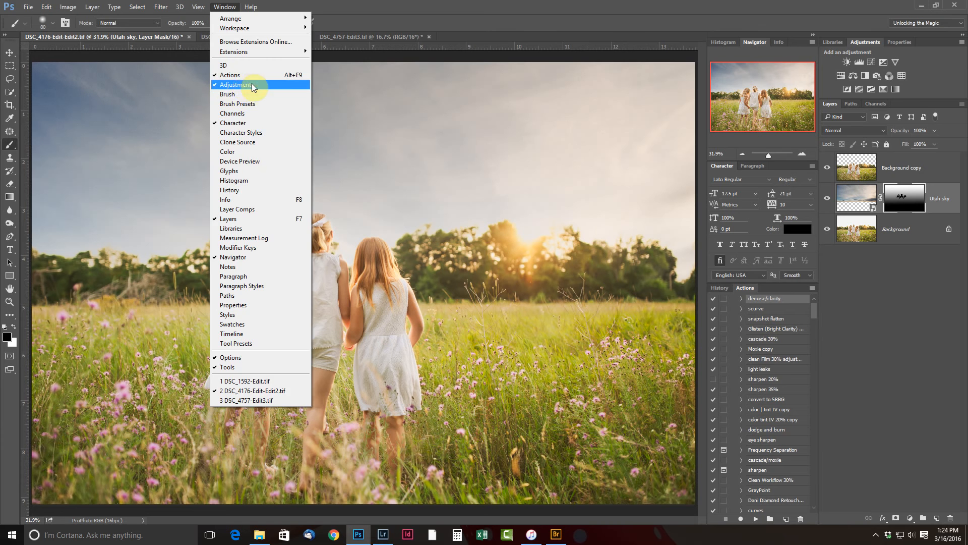
{"action": "left_click", "coordinate": [646, 4]}
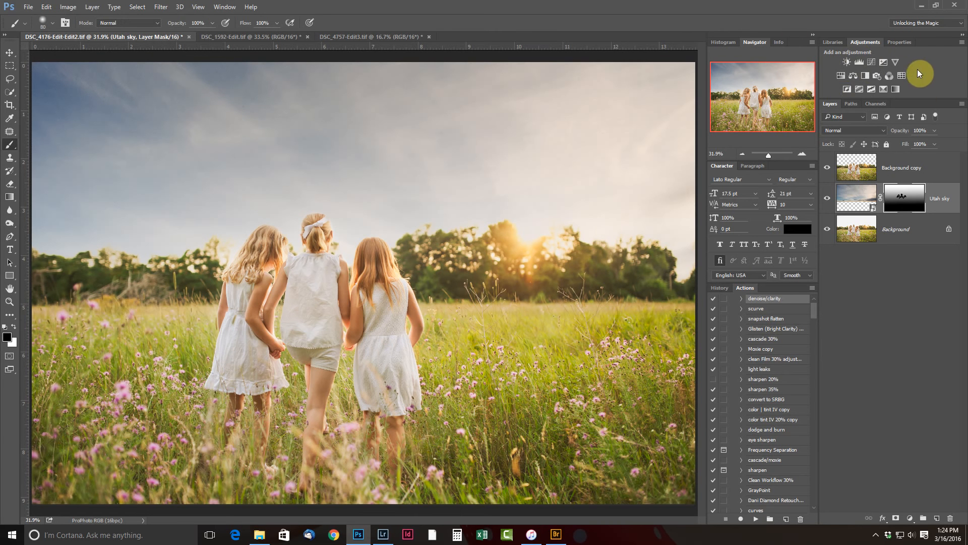
{"action": "left_click", "coordinate": [877, 76]}
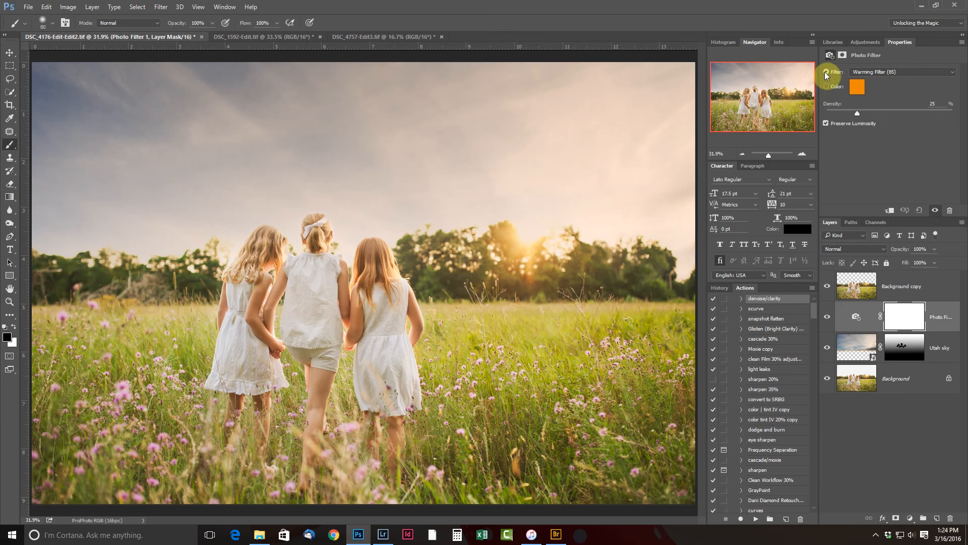
{"action": "left_click", "coordinate": [952, 73]}
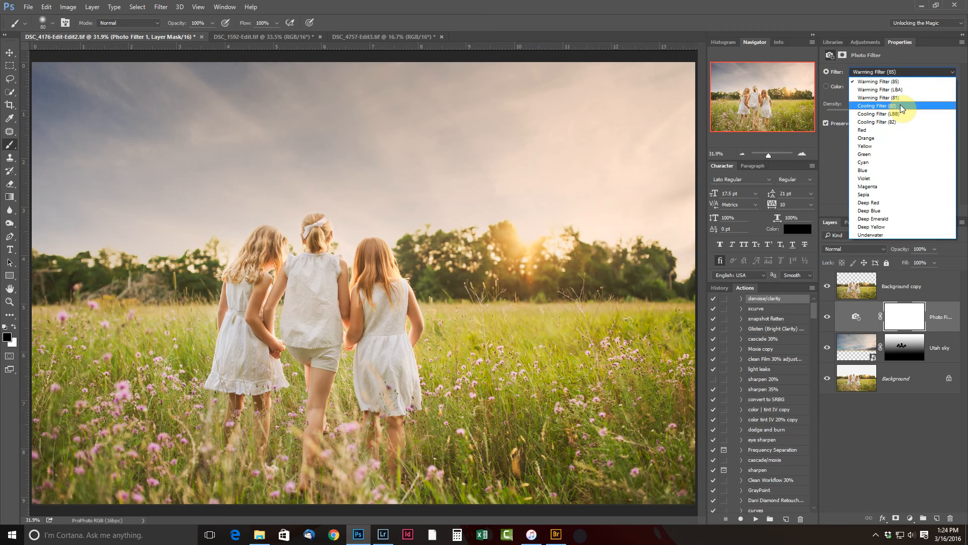
{"action": "left_click", "coordinate": [895, 82]}
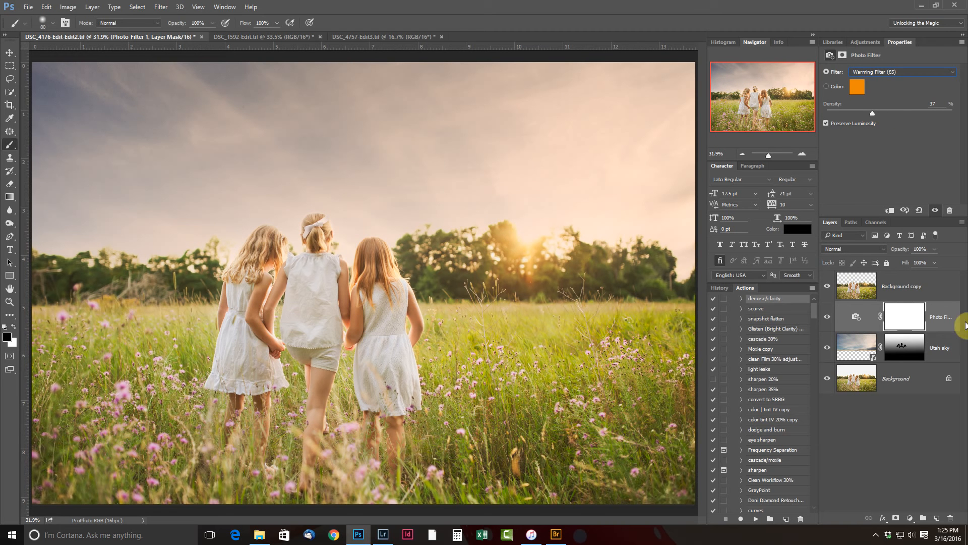
Clip the Photo Filter adjustment to the Utah sky layer with a clipping mask.
{"action": "left_click", "coordinate": [857, 316]}
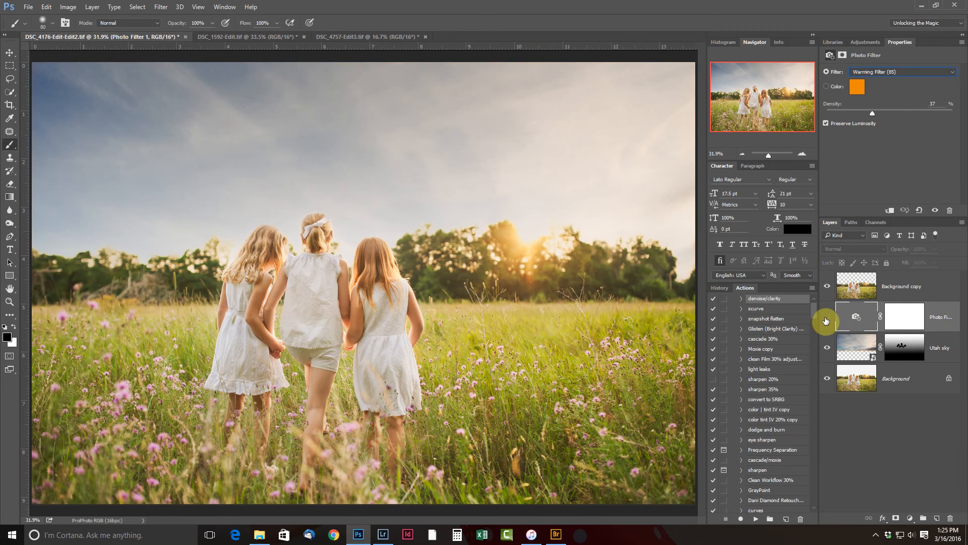
{"action": "right_click", "coordinate": [945, 317]}
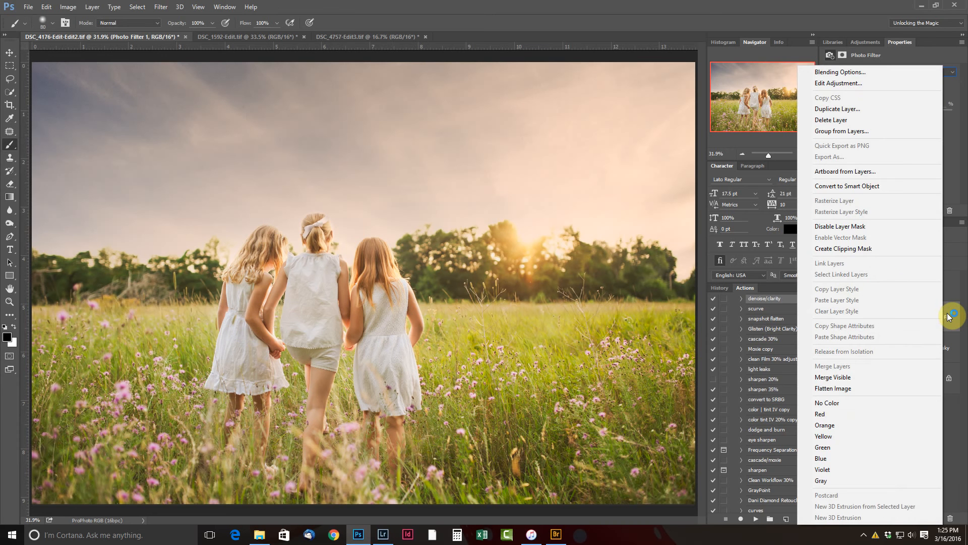
{"action": "left_click", "coordinate": [882, 249]}
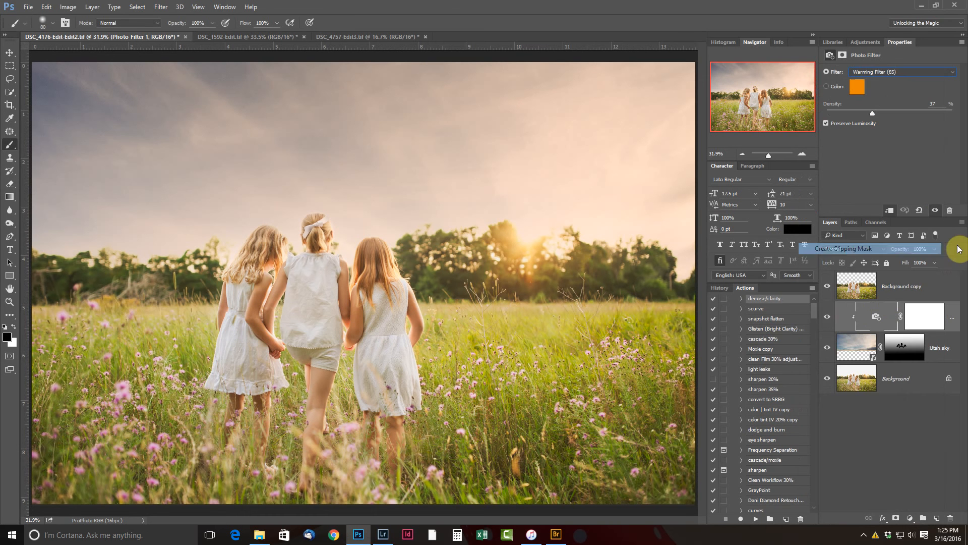
Compare the sky with and without the clipped Photo Filter by toggling its visibility, leaving it visible.
{"action": "left_click", "coordinate": [829, 317]}
{"action": "left_click", "coordinate": [829, 317]}
{"action": "left_click", "coordinate": [828, 317]}
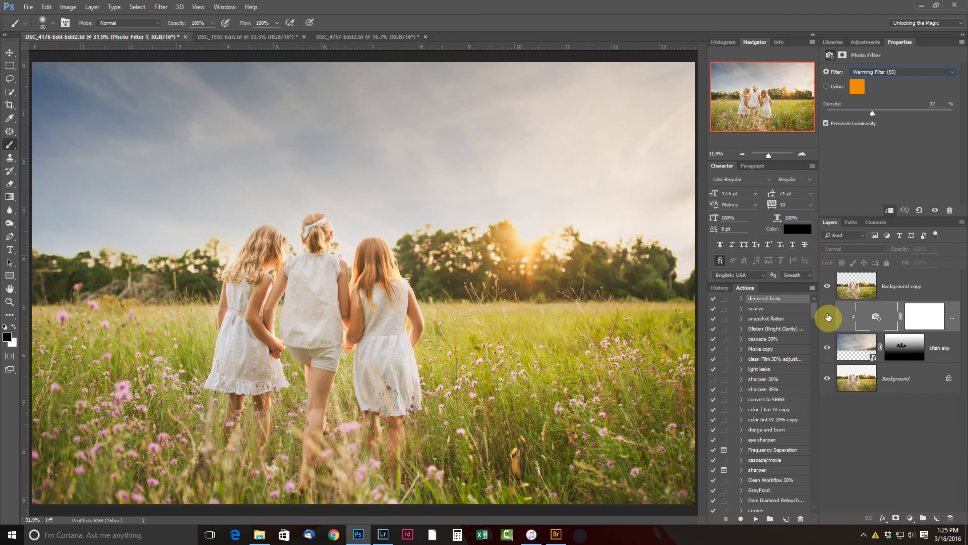
{"action": "left_click", "coordinate": [828, 316]}
{"action": "left_click", "coordinate": [828, 316]}
{"action": "left_click", "coordinate": [828, 317]}
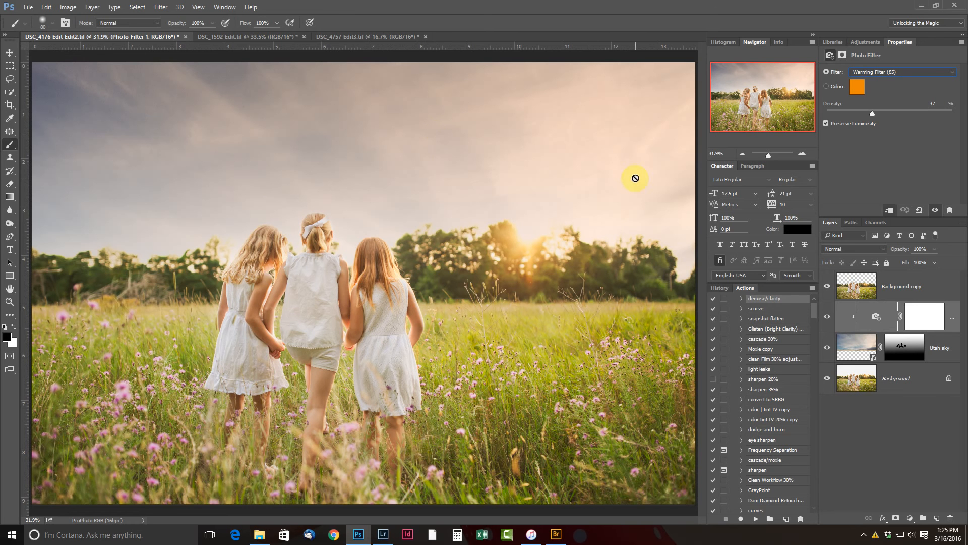
Add a Curves adjustment above the Photo Filter and shape a slight S-curve, raising the highlights and lowering the shadows.
{"action": "left_click", "coordinate": [866, 42]}
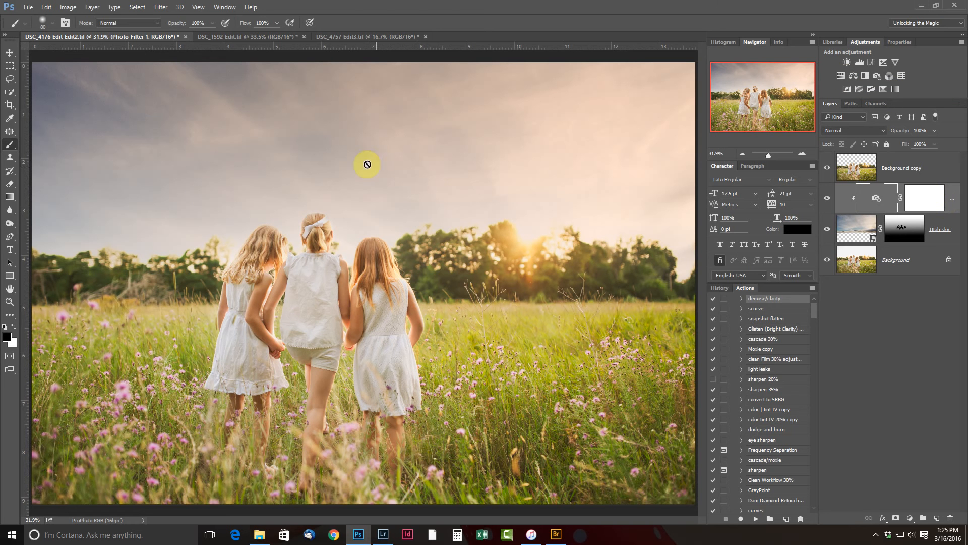
{"action": "left_click", "coordinate": [873, 61]}
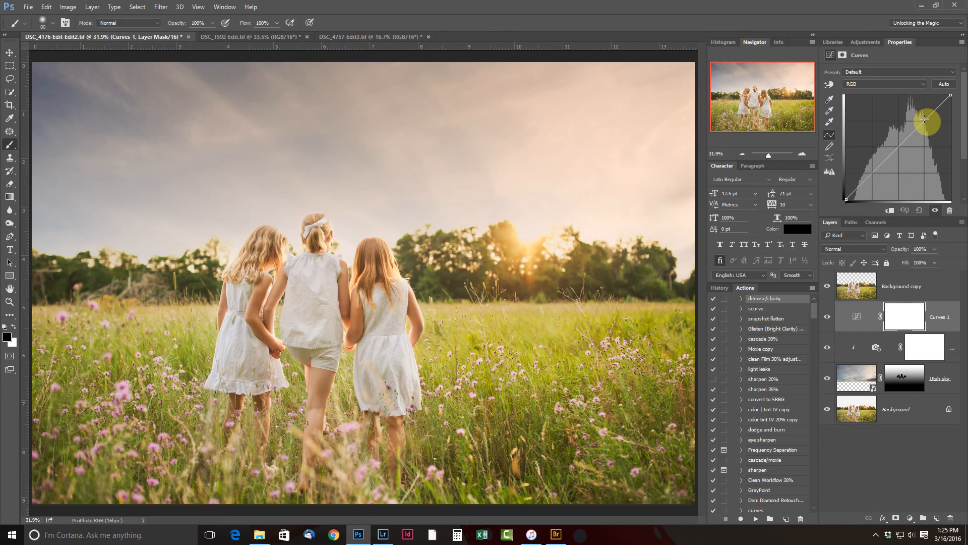
{"action": "left_click_drag", "start_coordinate": [925, 120], "coordinate": [924, 117]}
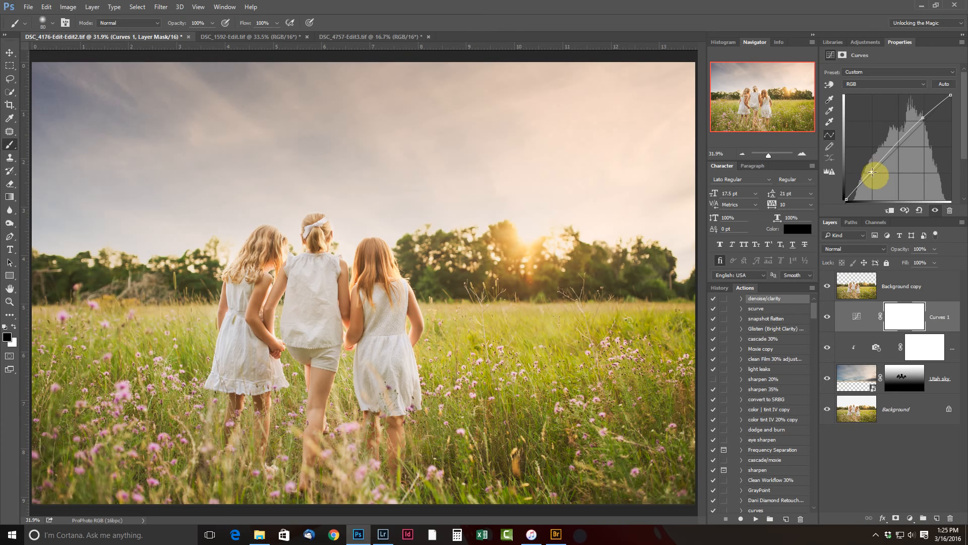
{"action": "left_click_drag", "start_coordinate": [872, 172], "coordinate": [874, 174]}
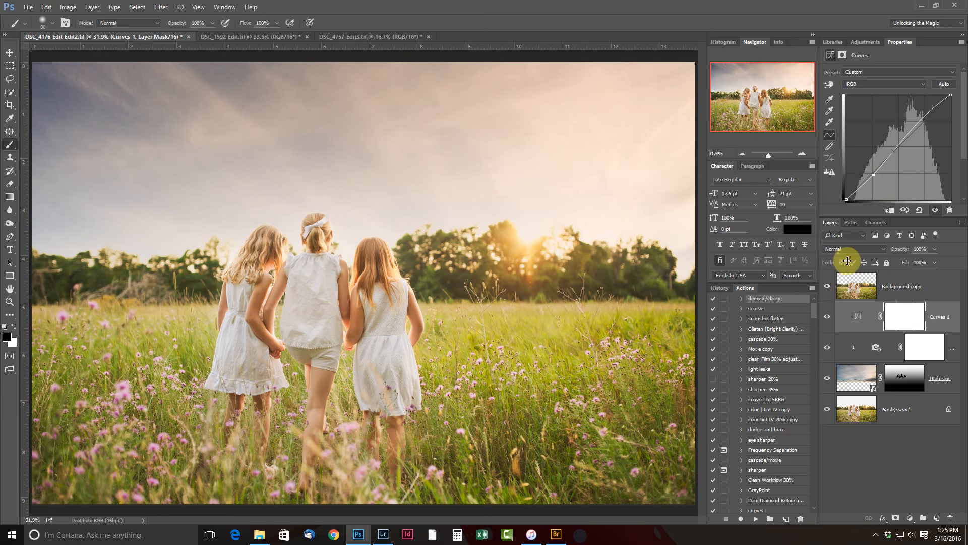
Compare the sky with and without the Curves adjustment, and reduce the adjustment's opacity to 75%.
{"action": "left_click", "coordinate": [829, 319]}
{"action": "left_click", "coordinate": [828, 320]}
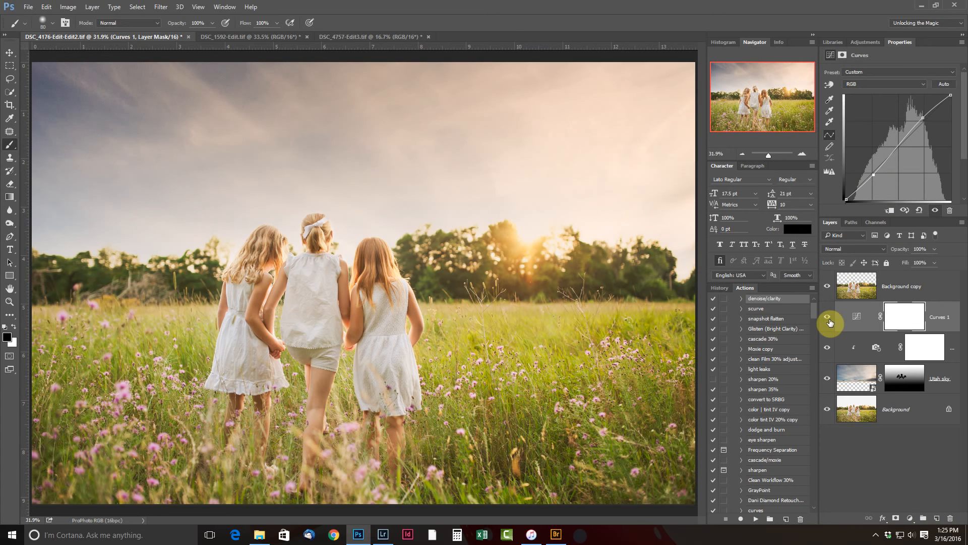
{"action": "left_click", "coordinate": [829, 319]}
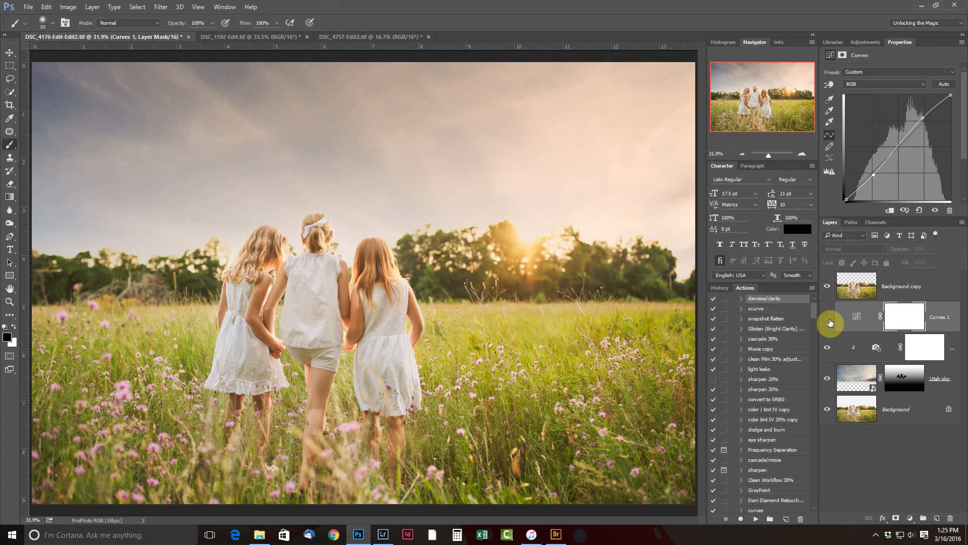
{"action": "left_click", "coordinate": [825, 319]}
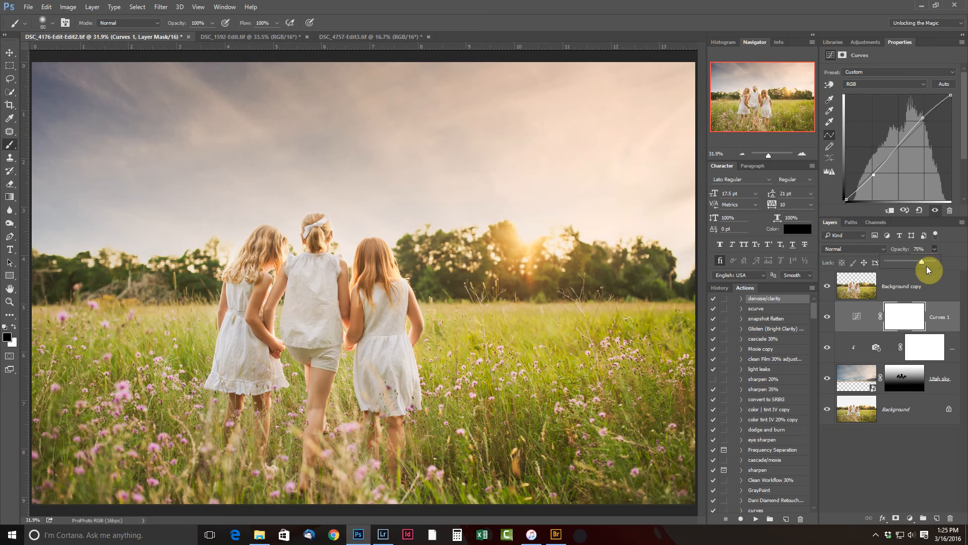
Group the Curves and Photo Filter adjustments and toggle the group's visibility to compare the sky, leaving it visible.
{"action": "left_click", "coordinate": [948, 355]}
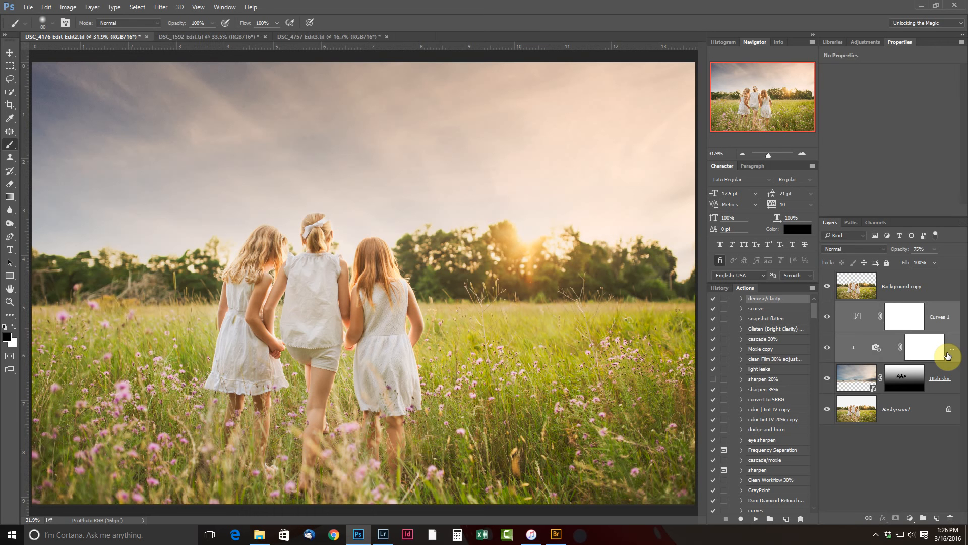
{"action": "key", "text": "ctrl+g"}
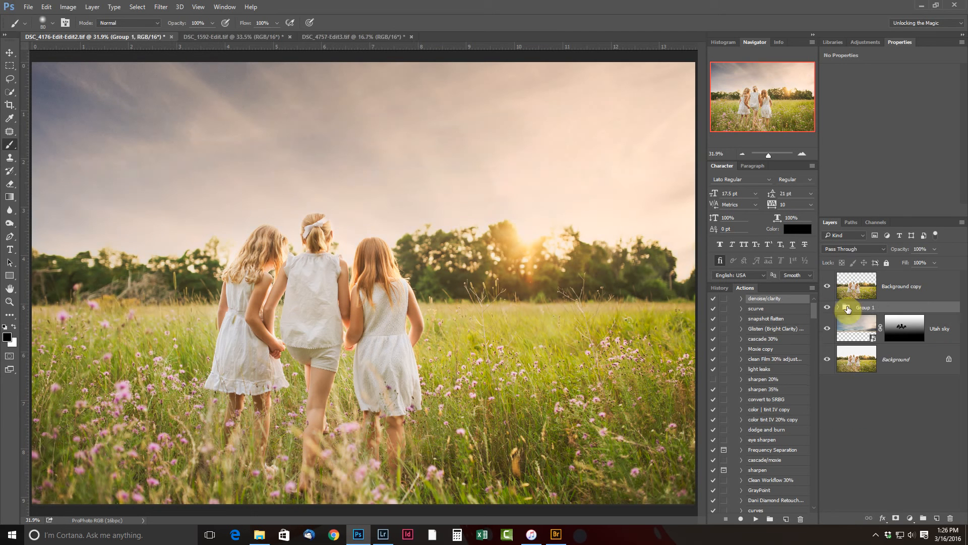
{"action": "left_click", "coordinate": [829, 307]}
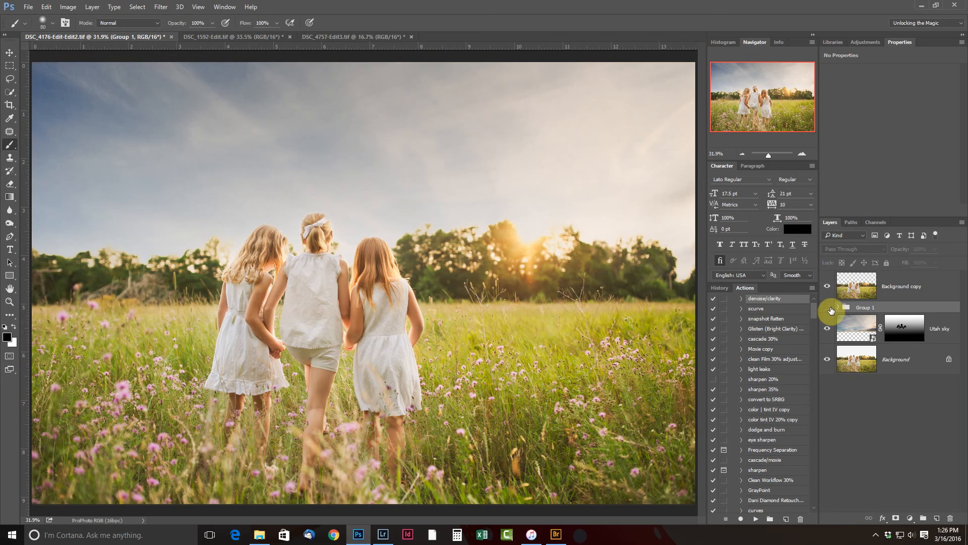
{"action": "left_click", "coordinate": [831, 309]}
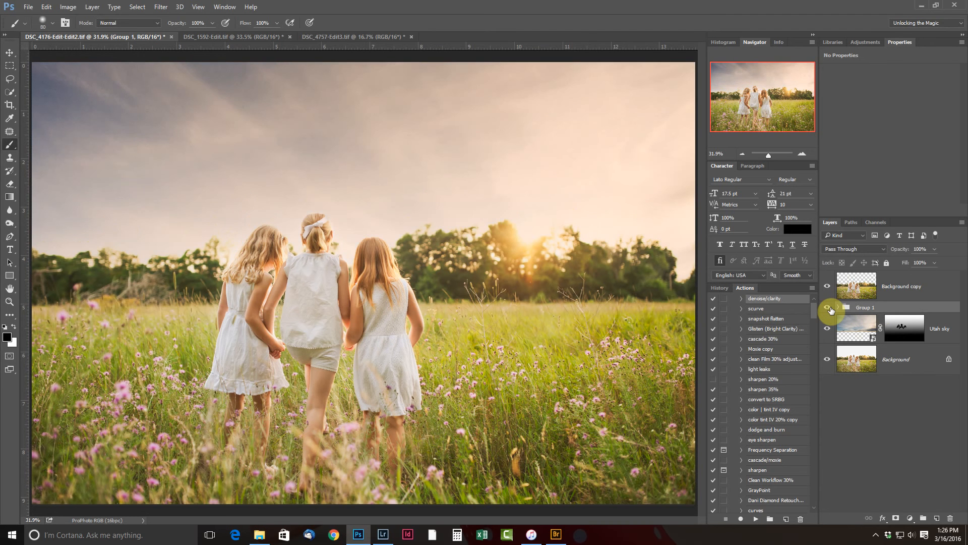
{"action": "left_click", "coordinate": [831, 309]}
{"action": "left_click", "coordinate": [832, 309]}
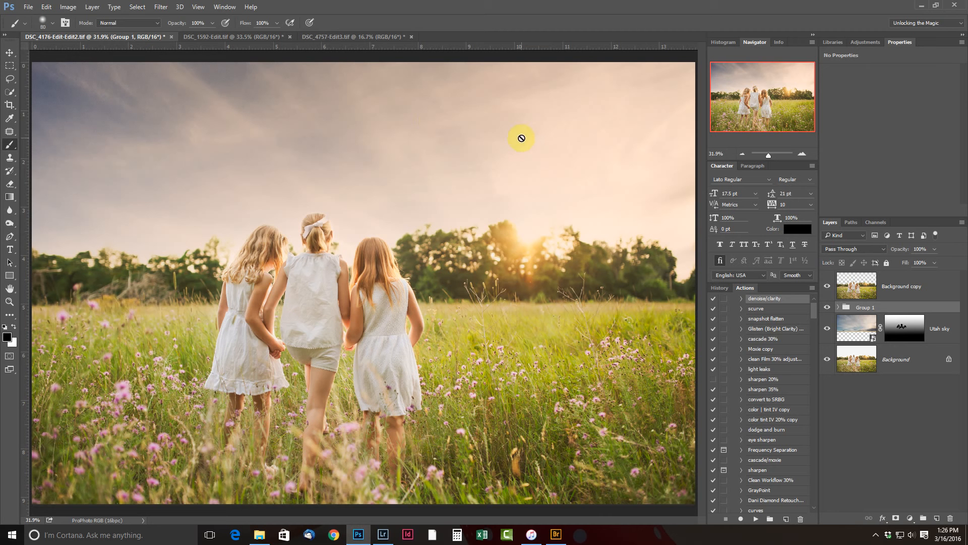
Apply a Gaussian Blur with a 2.7-pixel radius to the Utah sky image, not its mask.
{"action": "left_click", "coordinate": [847, 324]}
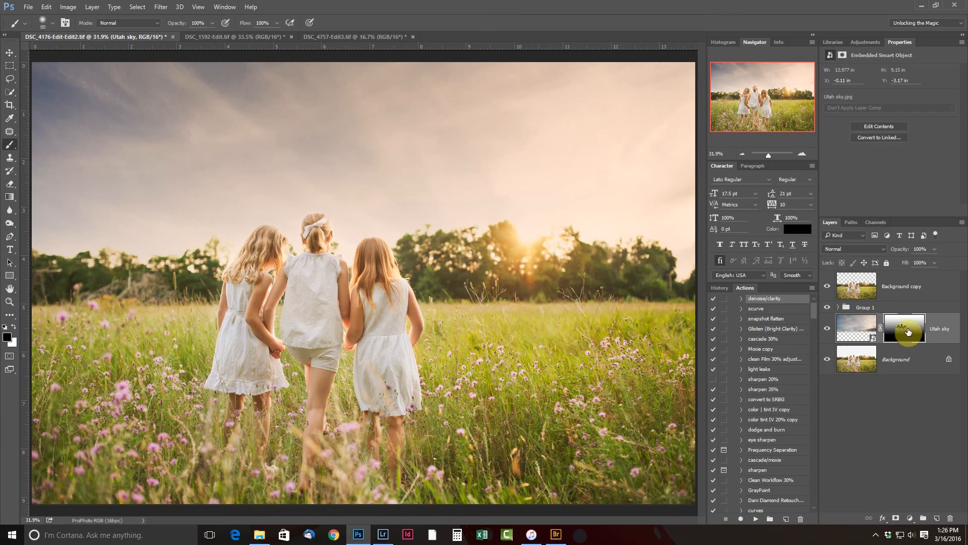
{"action": "left_click", "coordinate": [908, 330]}
{"action": "left_click", "coordinate": [857, 322]}
{"action": "left_click", "coordinate": [161, 6]}
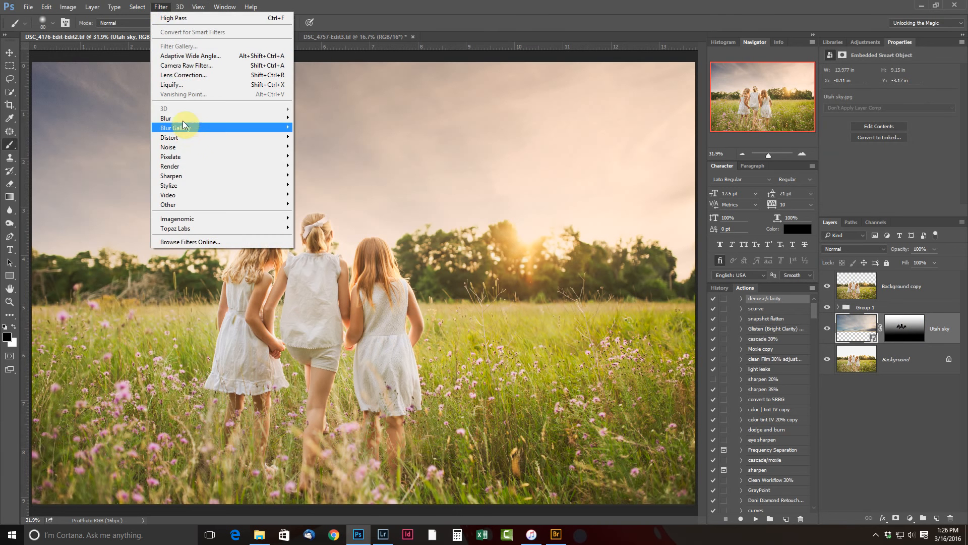
{"action": "mouse_move", "coordinate": [183, 123]}
{"action": "left_click", "coordinate": [321, 155]}
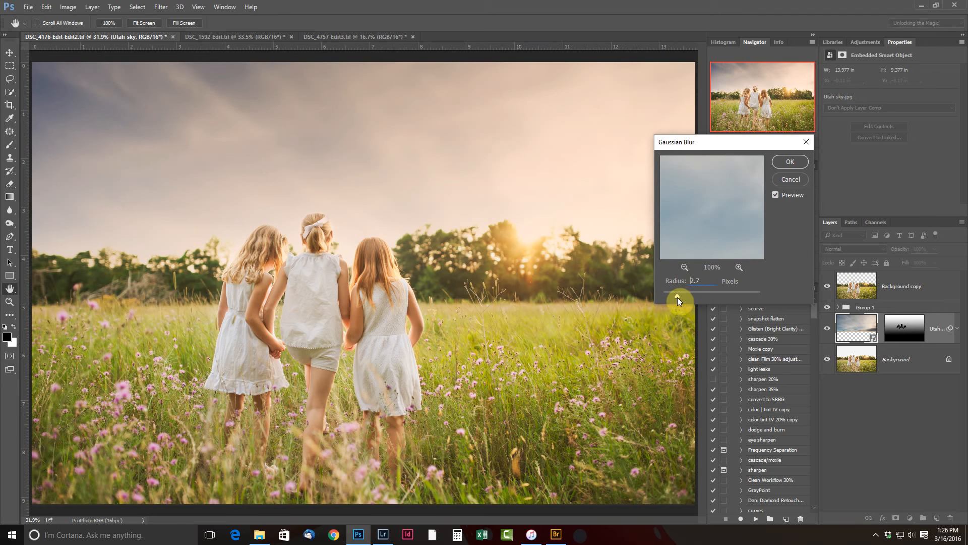
{"action": "left_click", "coordinate": [789, 162]}
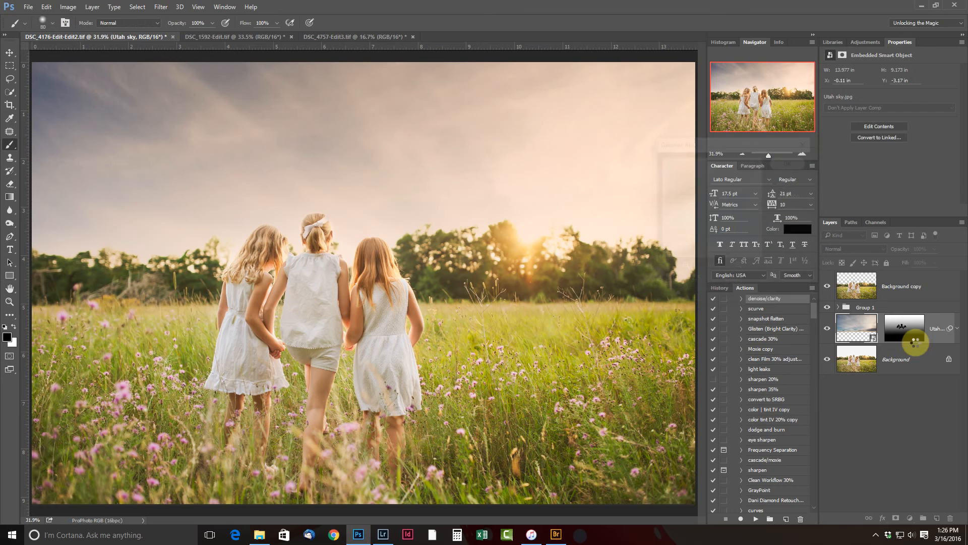
{"action": "key", "text": "b"}
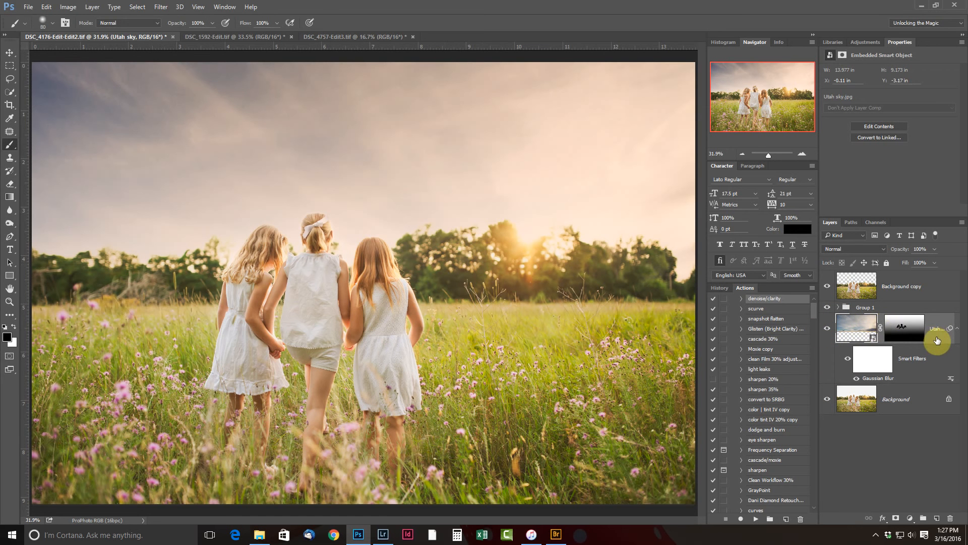
Try the Multiply blend mode on the Utah sky layer and return it to Normal.
{"action": "left_click", "coordinate": [879, 248]}
{"action": "left_click", "coordinate": [854, 280]}
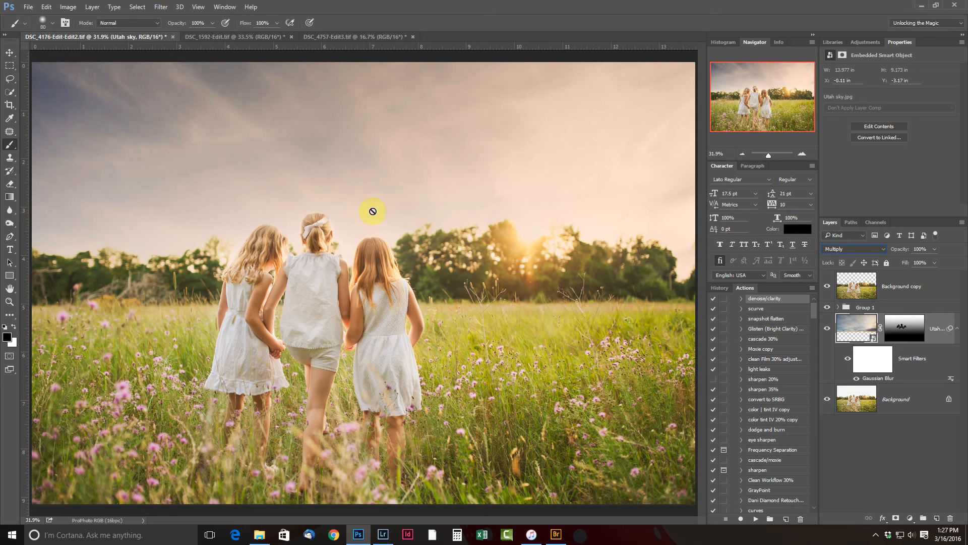
{"action": "left_click", "coordinate": [881, 249]}
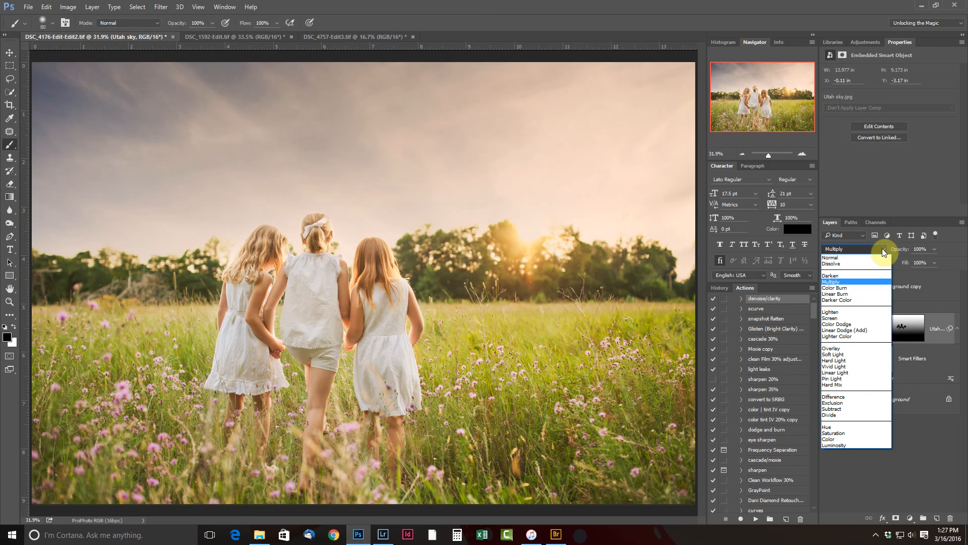
{"action": "left_click", "coordinate": [858, 258]}
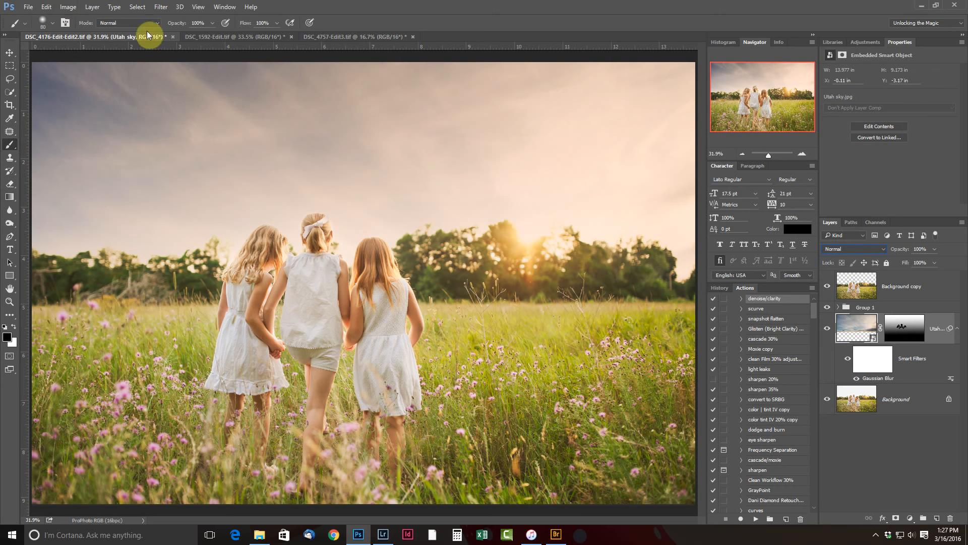
Close the photo of the three girls and switch to DSC_1592-Edit.tif.
{"action": "left_click", "coordinate": [171, 37]}
{"action": "left_click", "coordinate": [486, 202]}
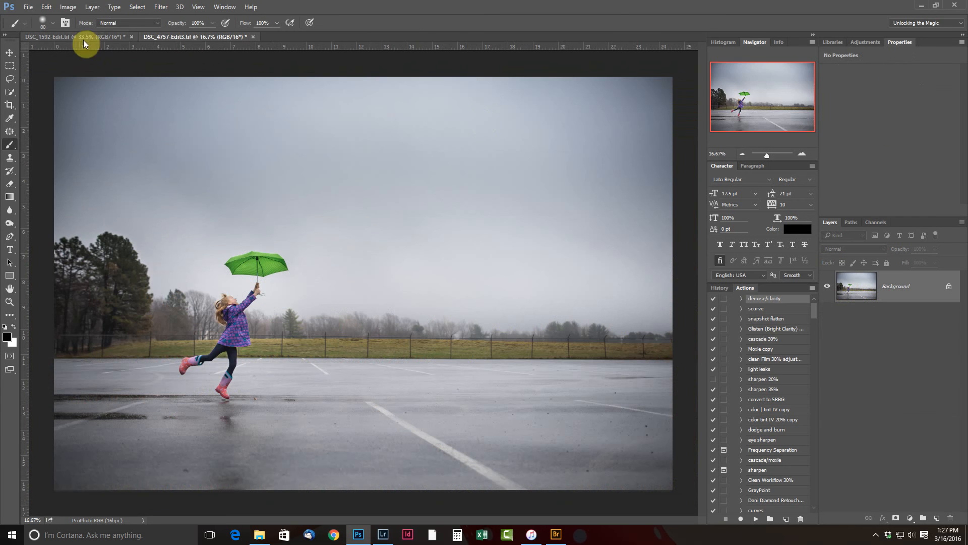
{"action": "left_click", "coordinate": [83, 38]}
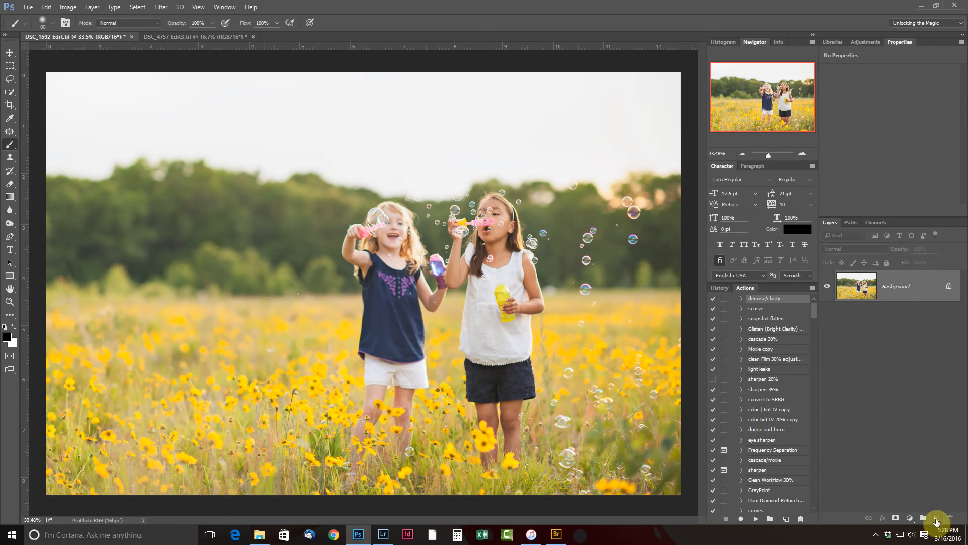
Add a new layer above the Background and fill it with the default black using the Paint Bucket.
{"action": "left_click", "coordinate": [936, 521]}
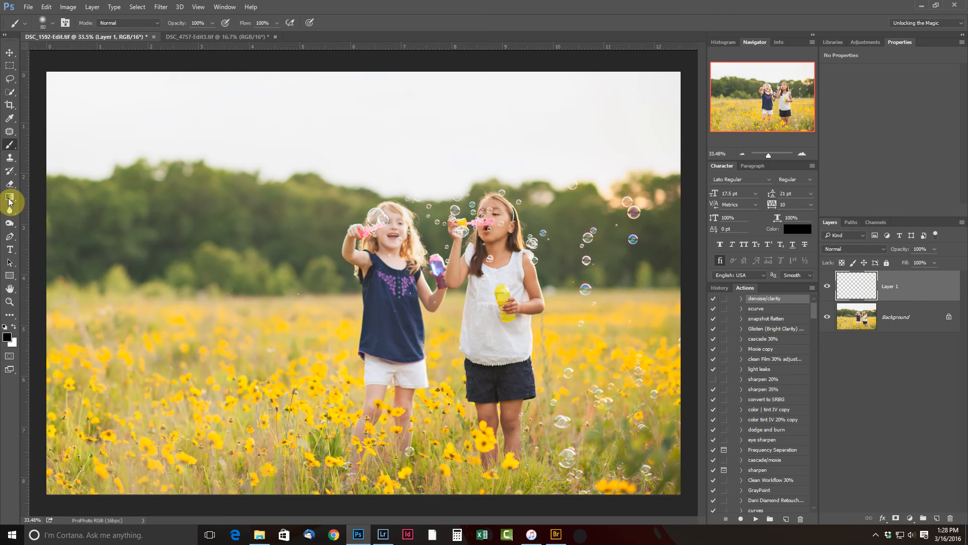
{"action": "left_click", "coordinate": [7, 337]}
{"action": "key", "text": "Return"}
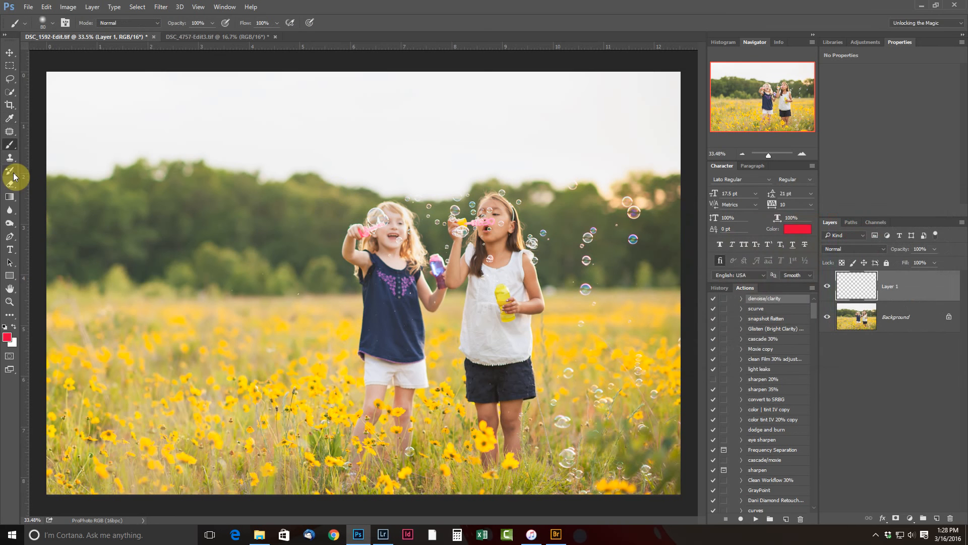
{"action": "key", "text": "d"}
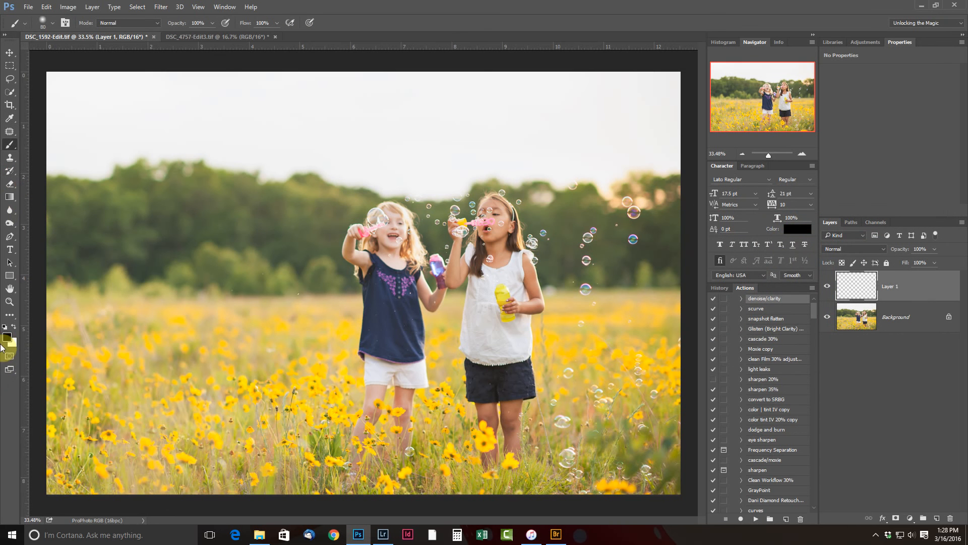
{"action": "left_click", "coordinate": [12, 198]}
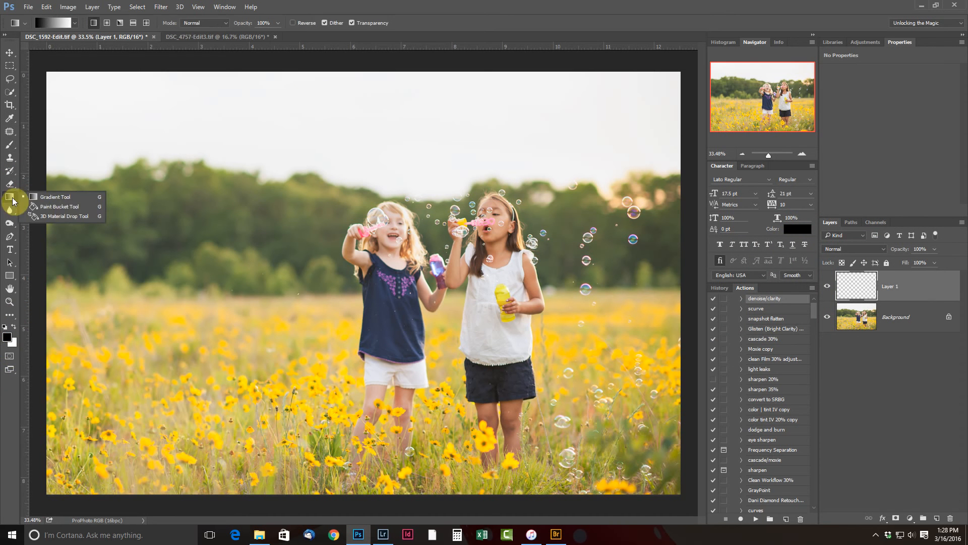
{"action": "left_click", "coordinate": [60, 206]}
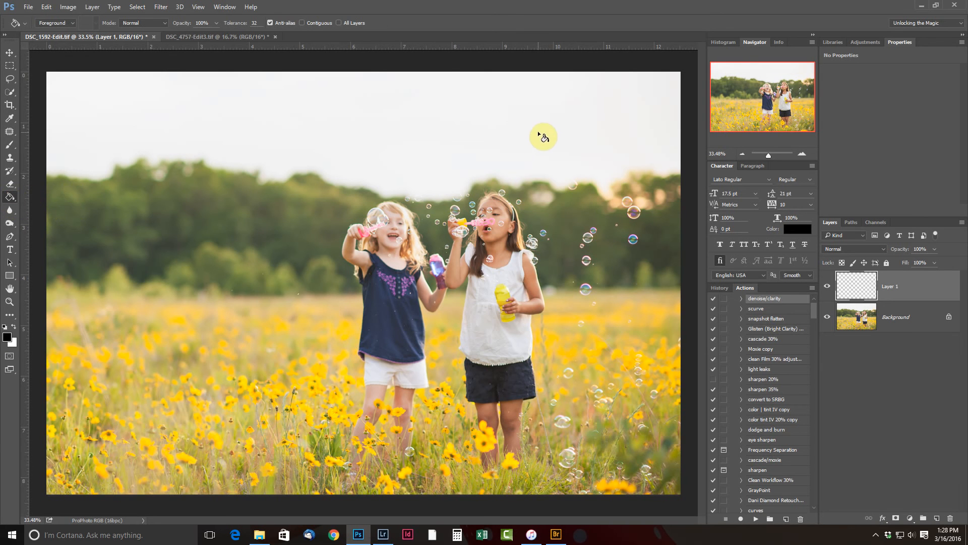
{"action": "left_click", "coordinate": [342, 124]}
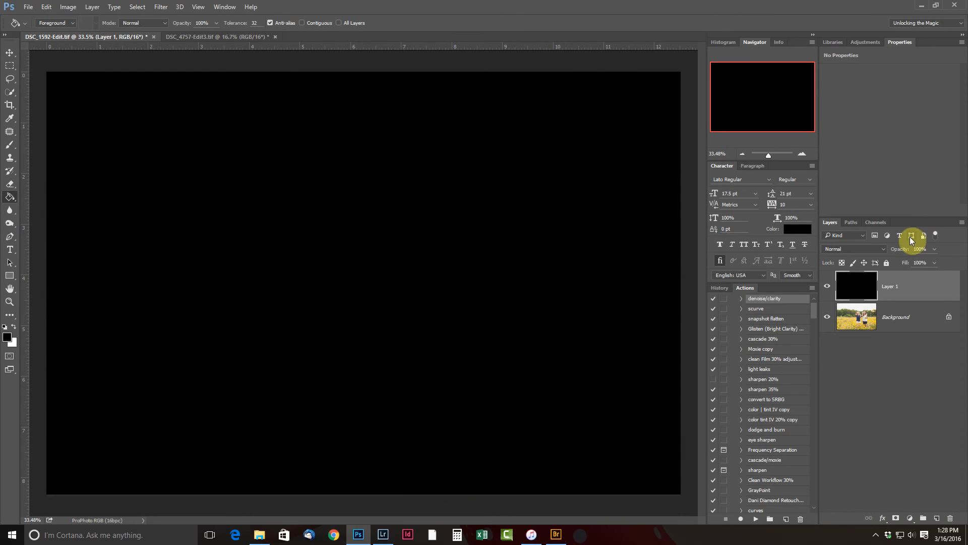
Set the black layer's blend mode to Screen and compare the photo with and without it, leaving it visible.
{"action": "left_click", "coordinate": [885, 249]}
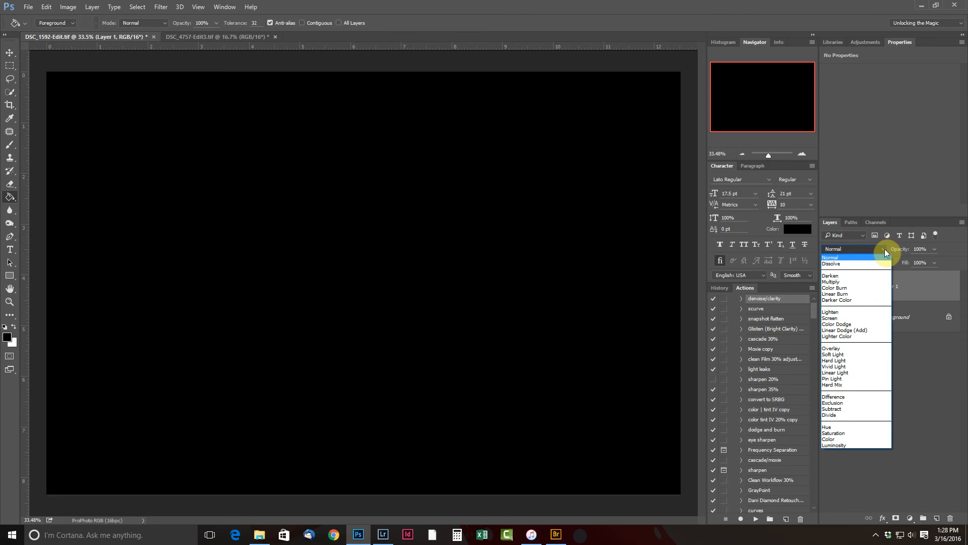
{"action": "left_click", "coordinate": [839, 317]}
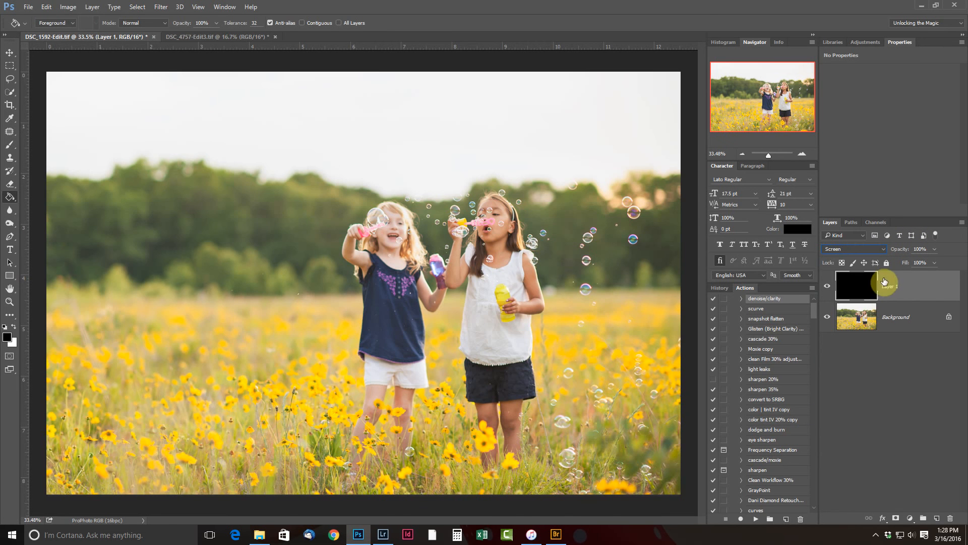
{"action": "left_click", "coordinate": [827, 286]}
{"action": "left_click", "coordinate": [827, 286]}
{"action": "left_click", "coordinate": [828, 287]}
{"action": "left_click", "coordinate": [827, 287]}
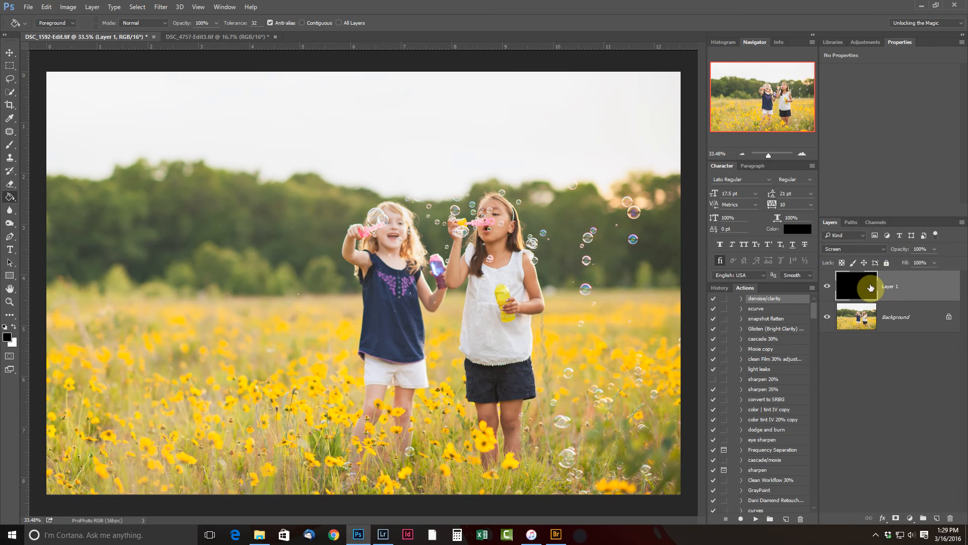
Start a Lens Flare render on the black layer with the 50-300mm Zoom lens type and 137% brightness.
{"action": "left_click", "coordinate": [162, 7]}
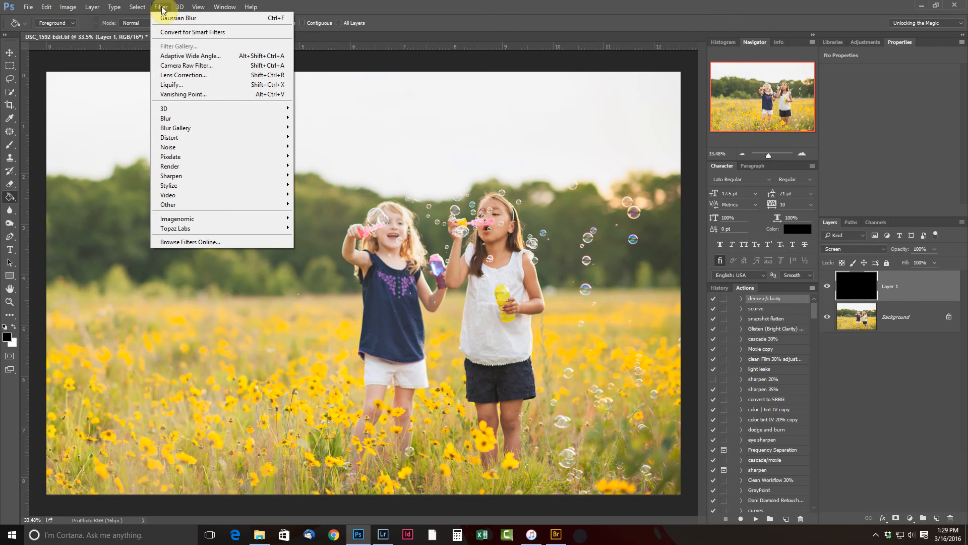
{"action": "mouse_move", "coordinate": [197, 171]}
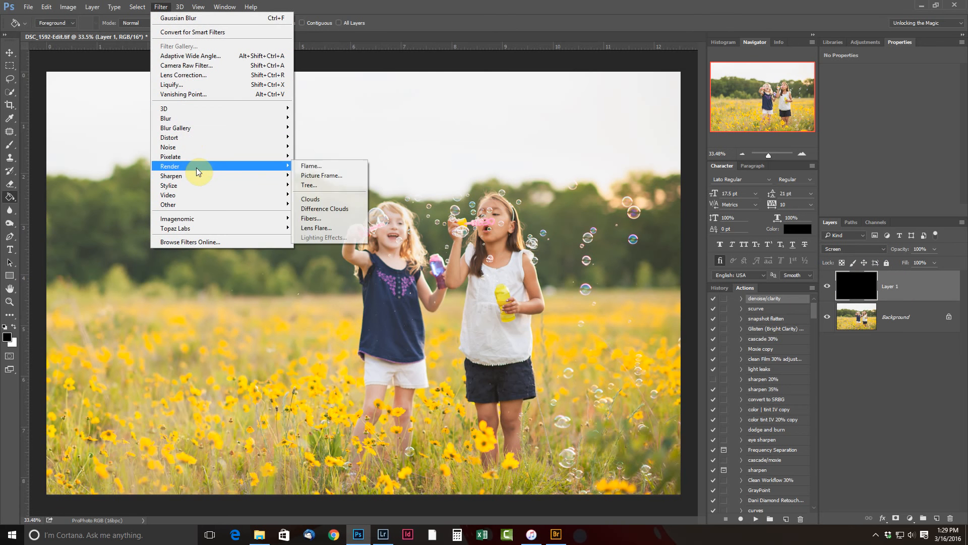
{"action": "left_click", "coordinate": [318, 228]}
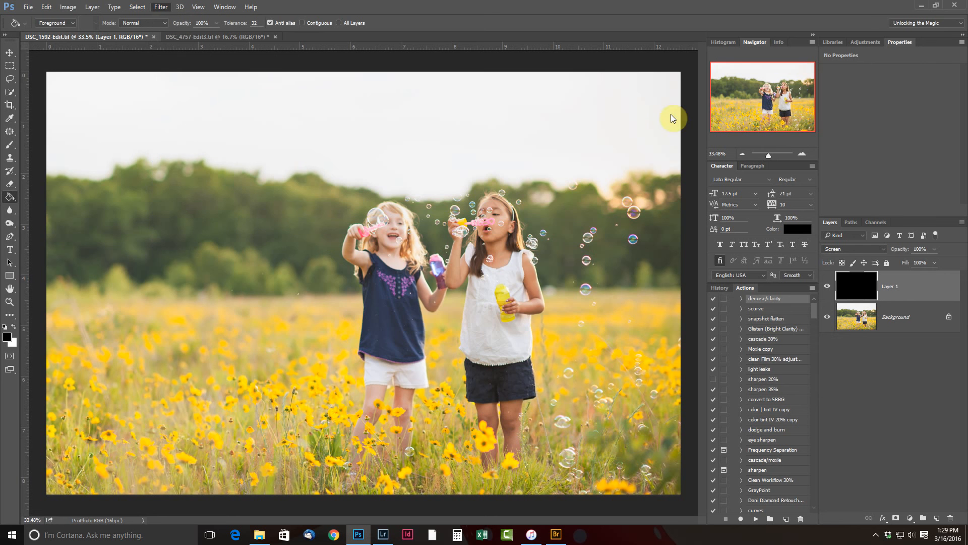
{"action": "left_click", "coordinate": [388, 297]}
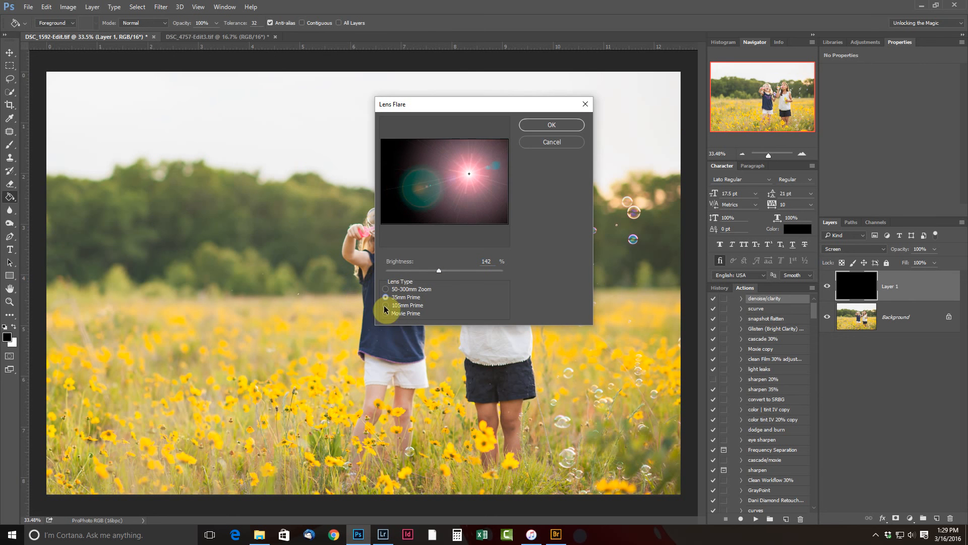
{"action": "left_click", "coordinate": [386, 306]}
{"action": "left_click", "coordinate": [386, 289]}
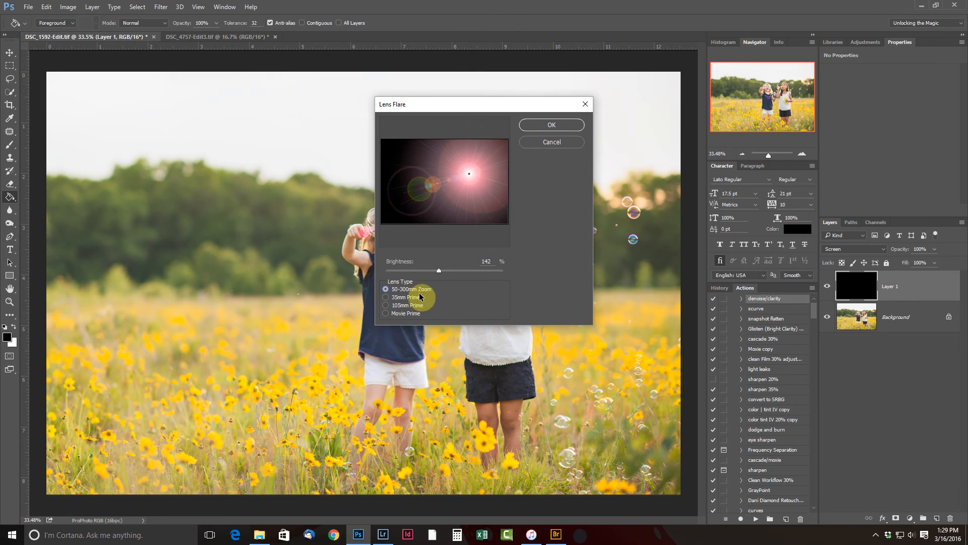
{"action": "mouse_move", "coordinate": [437, 272]}
{"action": "left_mouse_down"}
{"action": "mouse_move", "coordinate": [417, 273]}
{"action": "mouse_move", "coordinate": [435, 274]}
{"action": "left_mouse_up"}
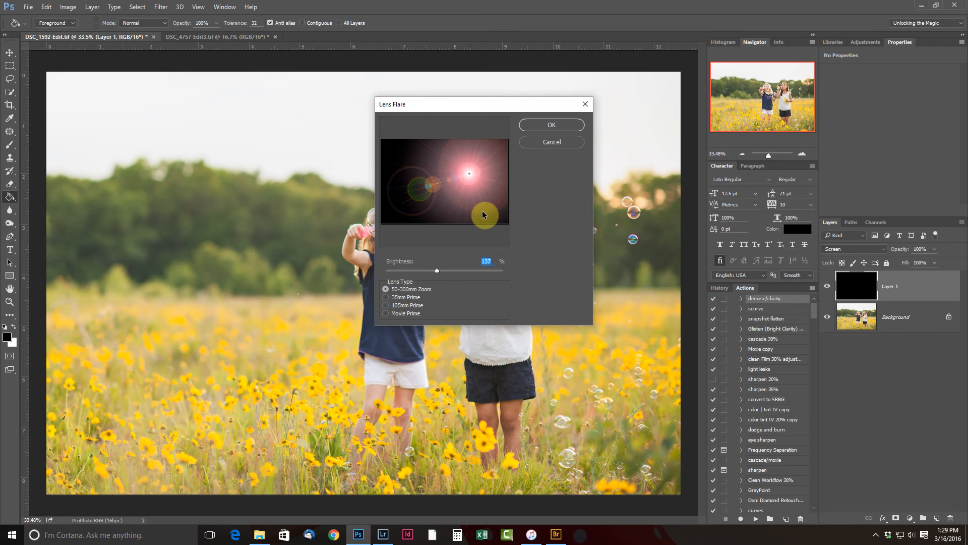
Place the flare centre toward the preview's upper right, apply it, and move the flare layer so its centre sits on the tree-line glow.
{"action": "left_click_drag", "start_coordinate": [487, 108], "coordinate": [223, 99]}
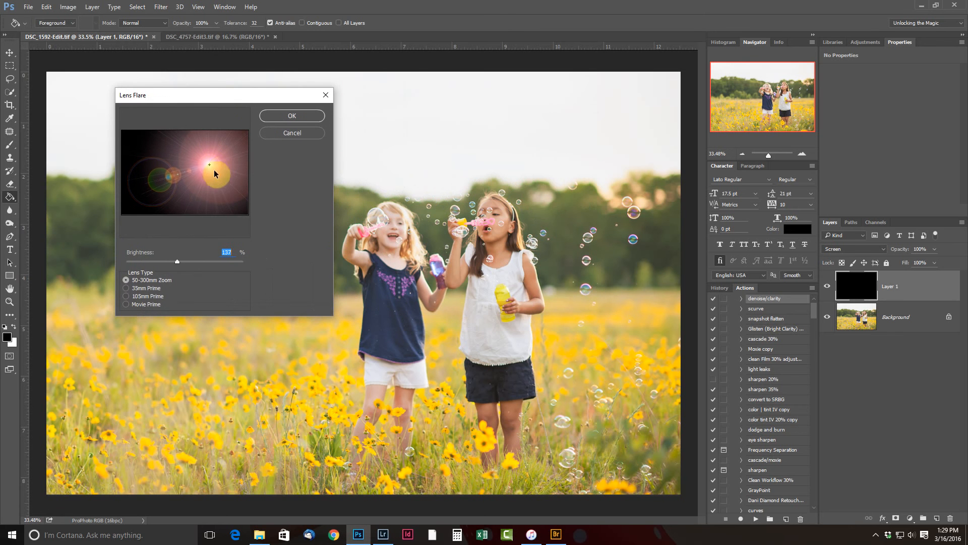
{"action": "mouse_move", "coordinate": [210, 162]}
{"action": "left_mouse_down"}
{"action": "mouse_move", "coordinate": [216, 147]}
{"action": "mouse_move", "coordinate": [225, 161]}
{"action": "left_mouse_up"}
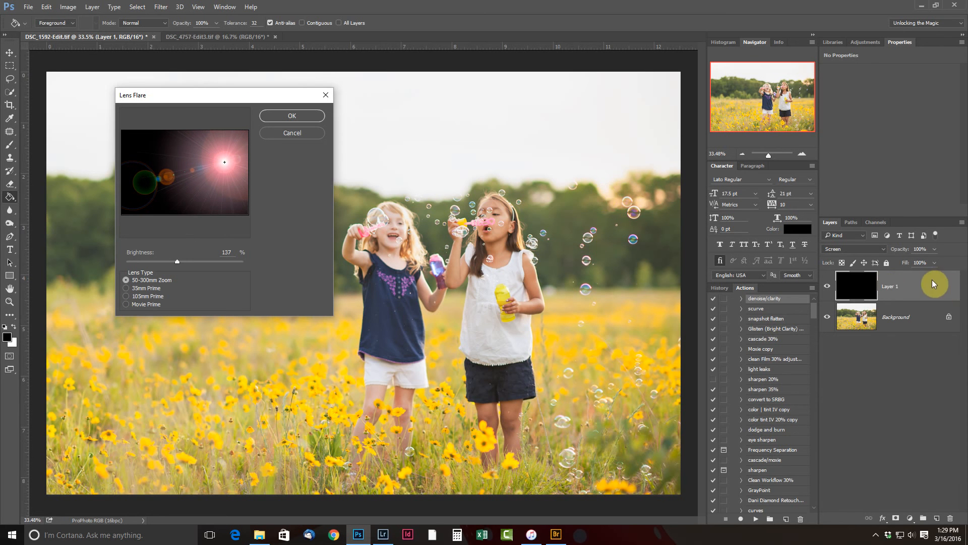
{"action": "mouse_move", "coordinate": [224, 162]}
{"action": "left_mouse_down"}
{"action": "mouse_move", "coordinate": [171, 158]}
{"action": "mouse_move", "coordinate": [221, 162]}
{"action": "left_mouse_up"}
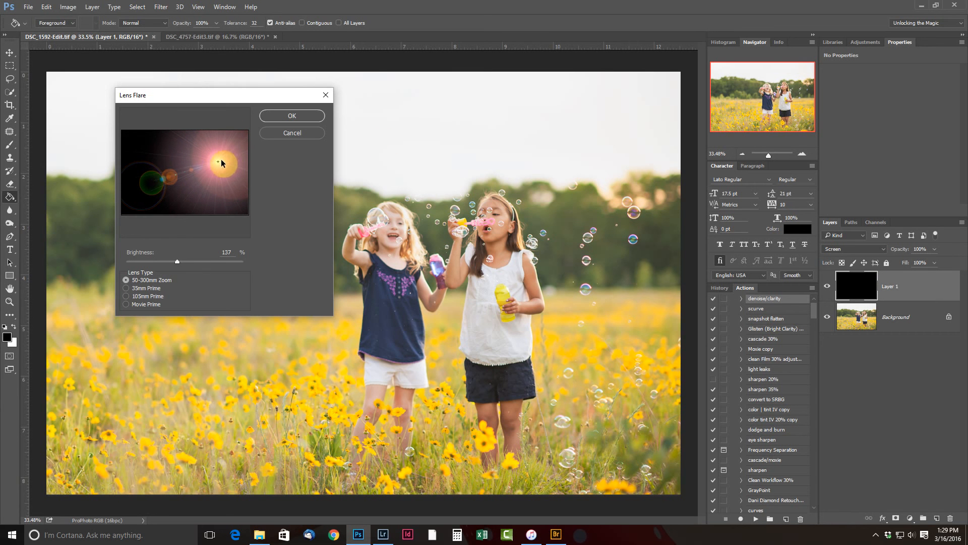
{"action": "left_click", "coordinate": [308, 115]}
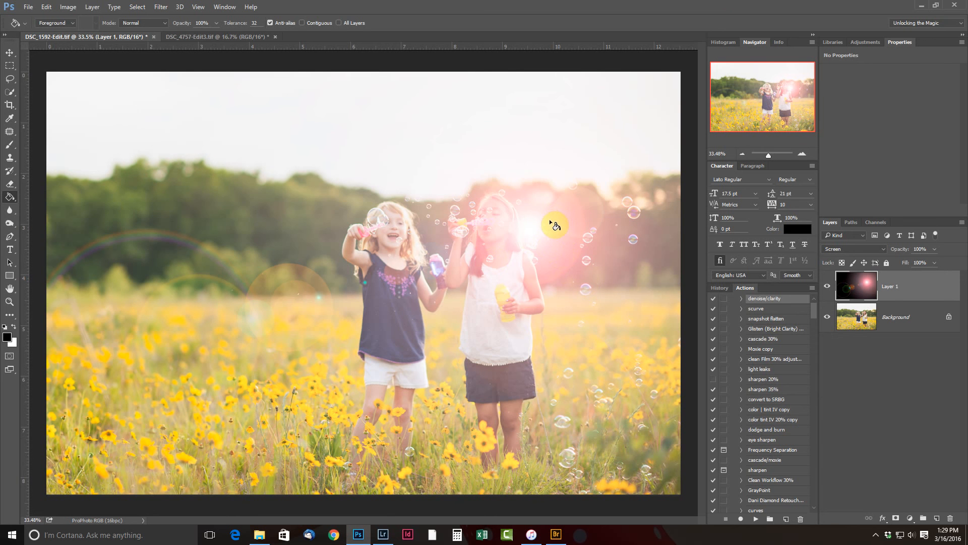
{"action": "left_click", "coordinate": [9, 53]}
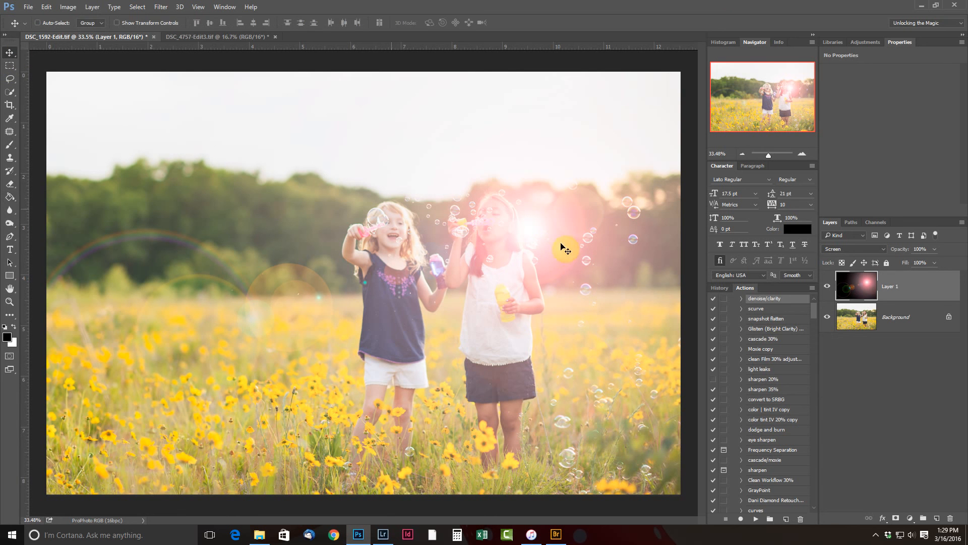
{"action": "left_click_drag", "start_coordinate": [549, 233], "coordinate": [612, 193]}
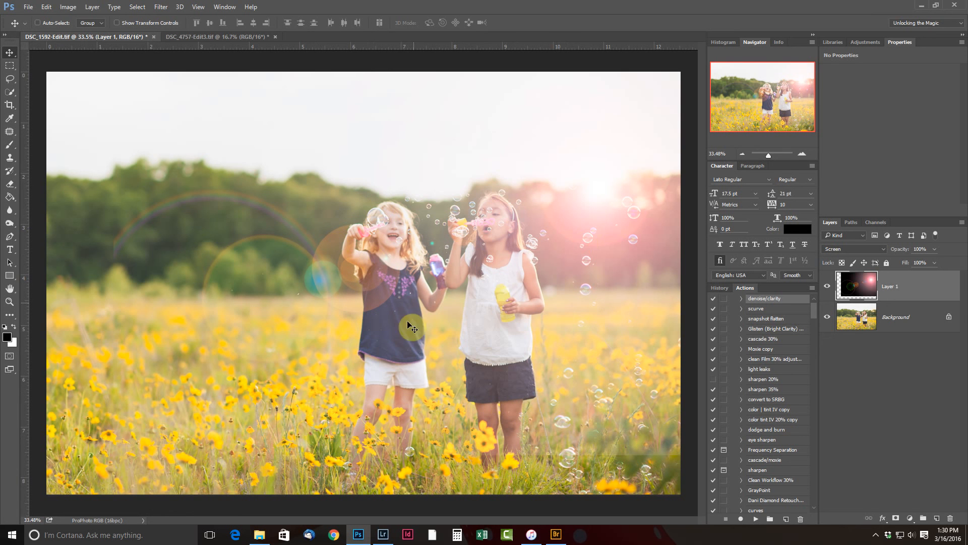
Add a white layer mask to the flare layer and set up a black Brush at 29% opacity.
{"action": "left_click", "coordinate": [896, 517]}
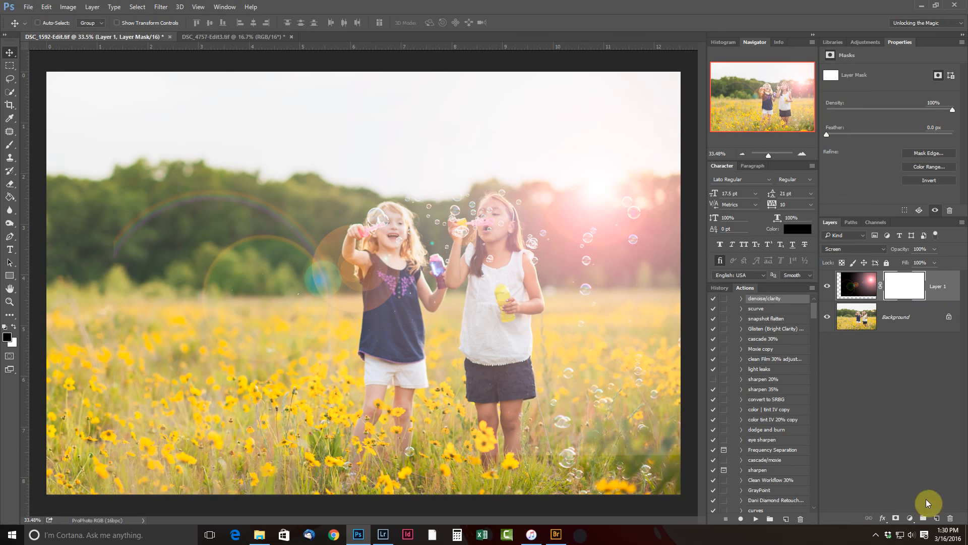
{"action": "left_click", "coordinate": [10, 144]}
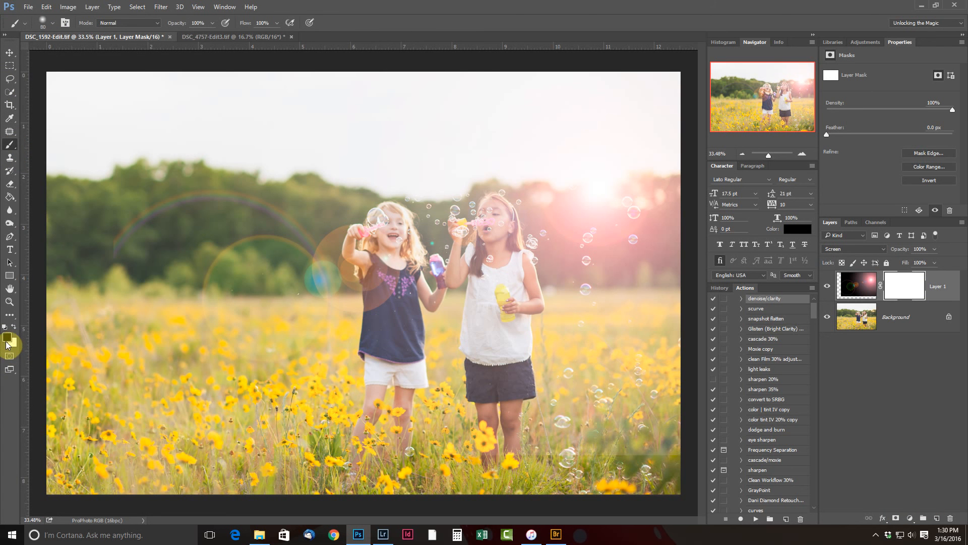
{"action": "key", "text": "d"}
{"action": "left_click", "coordinate": [212, 24]}
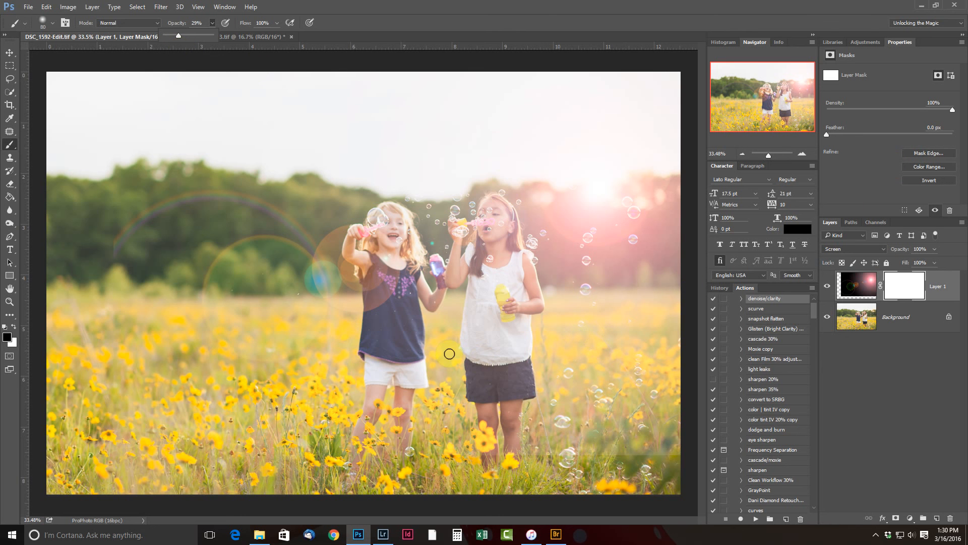
Enlarge the brush to about 800 px and paint on the mask to fade the flare over both girls.
{"action": "key", "text": "bracketright"}
{"action": "key", "text": "bracketright"}
{"action": "key", "text": "bracketright"}
{"action": "key", "text": "bracketright"}
{"action": "key", "text": "bracketright"}
{"action": "key", "text": "bracketright"}
{"action": "key", "text": "bracketright"}
{"action": "key", "text": "bracketright"}
{"action": "key", "text": "bracketright"}
{"action": "key", "text": "bracketright"}
{"action": "key", "text": "bracketright"}
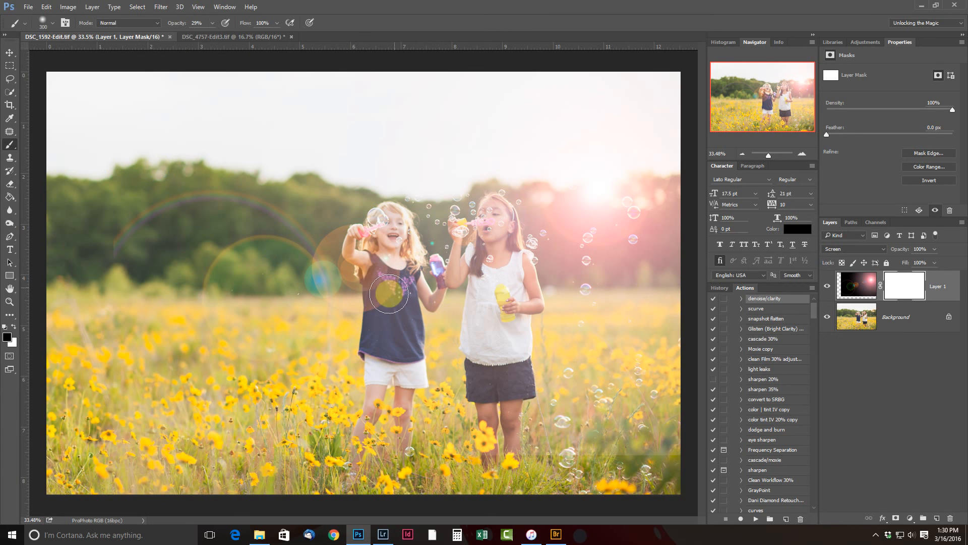
{"action": "key", "text": "bracketright"}
{"action": "key", "text": "bracketright"}
{"action": "left_click", "coordinate": [369, 258]}
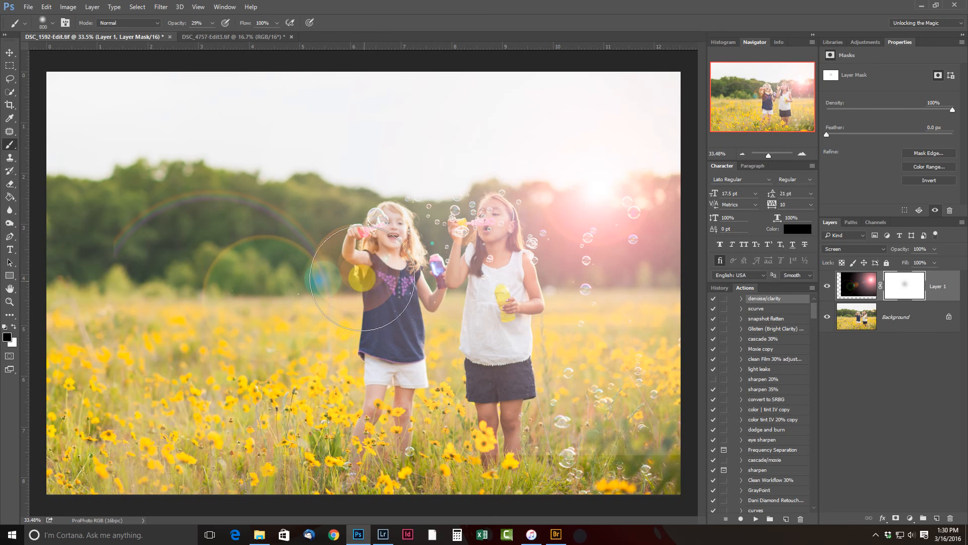
{"action": "mouse_move", "coordinate": [394, 211]}
{"action": "left_mouse_down"}
{"action": "mouse_move", "coordinate": [378, 267]}
{"action": "mouse_move", "coordinate": [377, 235]}
{"action": "mouse_move", "coordinate": [400, 296]}
{"action": "mouse_move", "coordinate": [375, 300]}
{"action": "mouse_move", "coordinate": [367, 237]}
{"action": "mouse_move", "coordinate": [390, 309]}
{"action": "mouse_move", "coordinate": [403, 286]}
{"action": "mouse_move", "coordinate": [377, 244]}
{"action": "mouse_move", "coordinate": [493, 194]}
{"action": "mouse_move", "coordinate": [401, 278]}
{"action": "mouse_move", "coordinate": [473, 270]}
{"action": "mouse_move", "coordinate": [506, 239]}
{"action": "mouse_move", "coordinate": [493, 212]}
{"action": "mouse_move", "coordinate": [463, 256]}
{"action": "left_mouse_up"}
{"action": "left_click", "coordinate": [505, 379]}
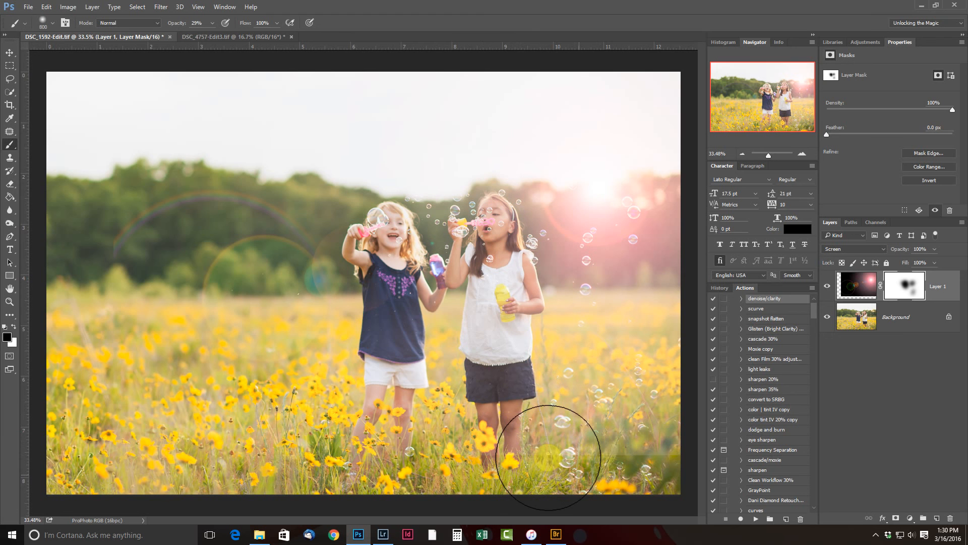
Resize the brush to 400 px and mask out the flare layer's hard edge in the lower-right flowers and the flare ring over the left trees.
{"action": "key", "text": "bracketleft"}
{"action": "key", "text": "bracketleft"}
{"action": "key", "text": "bracketleft"}
{"action": "key", "text": "bracketleft"}
{"action": "key", "text": "bracketleft"}
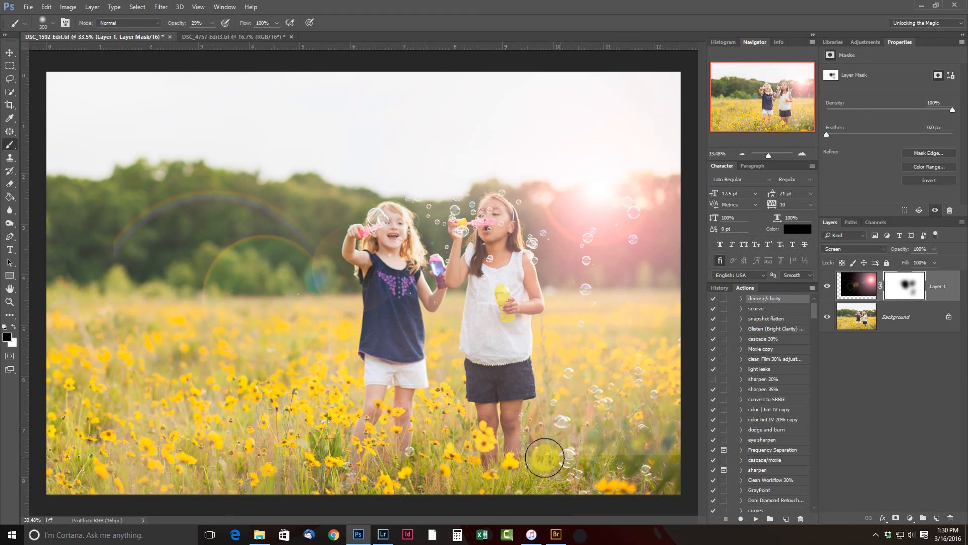
{"action": "key", "text": "bracketright"}
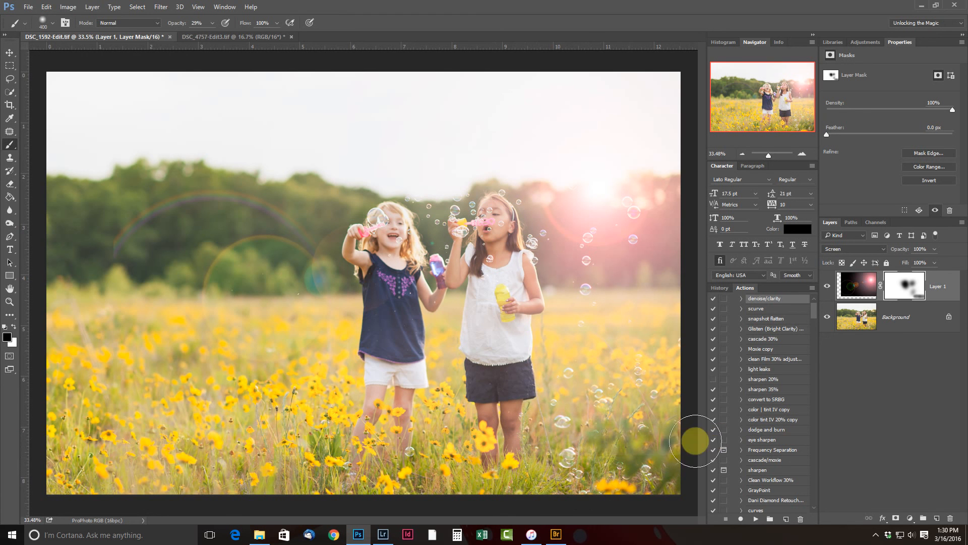
{"action": "left_click_drag", "start_coordinate": [688, 410], "coordinate": [489, 497]}
{"action": "left_click_drag", "start_coordinate": [669, 417], "coordinate": [472, 485]}
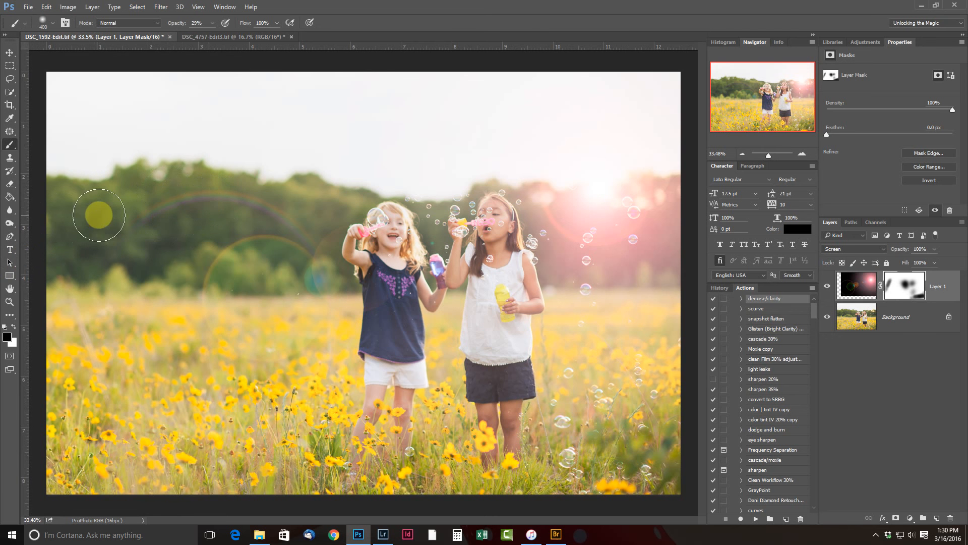
{"action": "mouse_move", "coordinate": [99, 215]}
{"action": "left_mouse_down"}
{"action": "mouse_move", "coordinate": [175, 212]}
{"action": "mouse_move", "coordinate": [177, 240]}
{"action": "mouse_move", "coordinate": [130, 261]}
{"action": "left_mouse_up"}
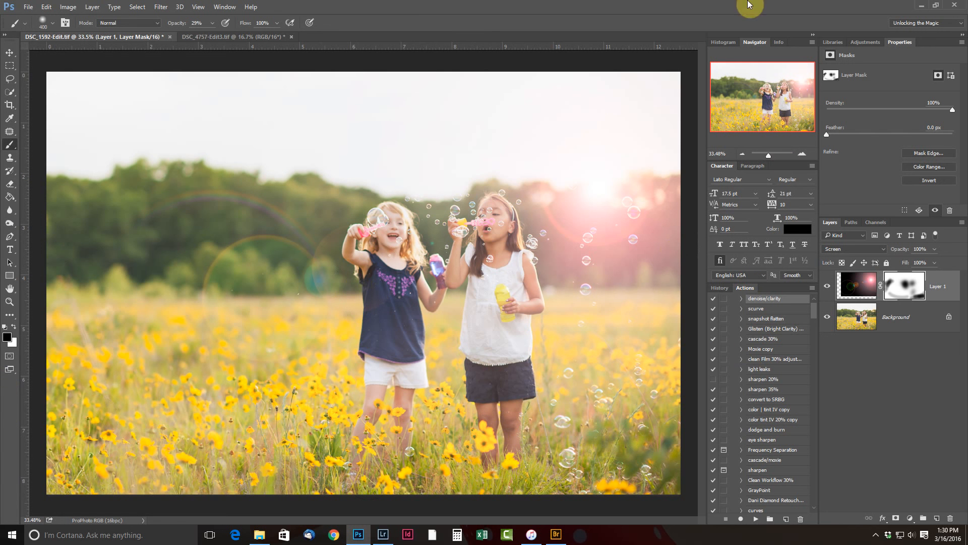
Apply a Gaussian Blur with a 4.5-pixel radius to the flare layer's image rather than its mask.
{"action": "left_click", "coordinate": [859, 291]}
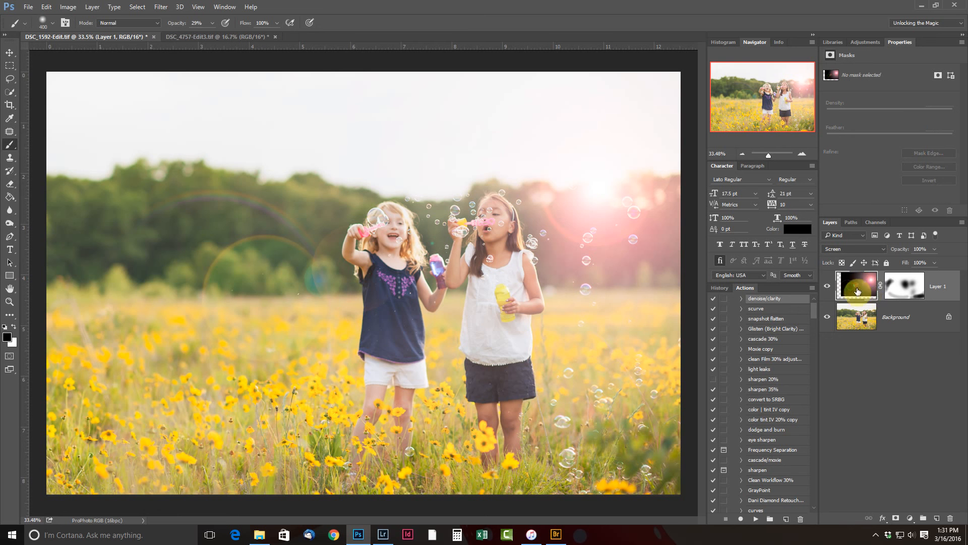
{"action": "left_click", "coordinate": [908, 294]}
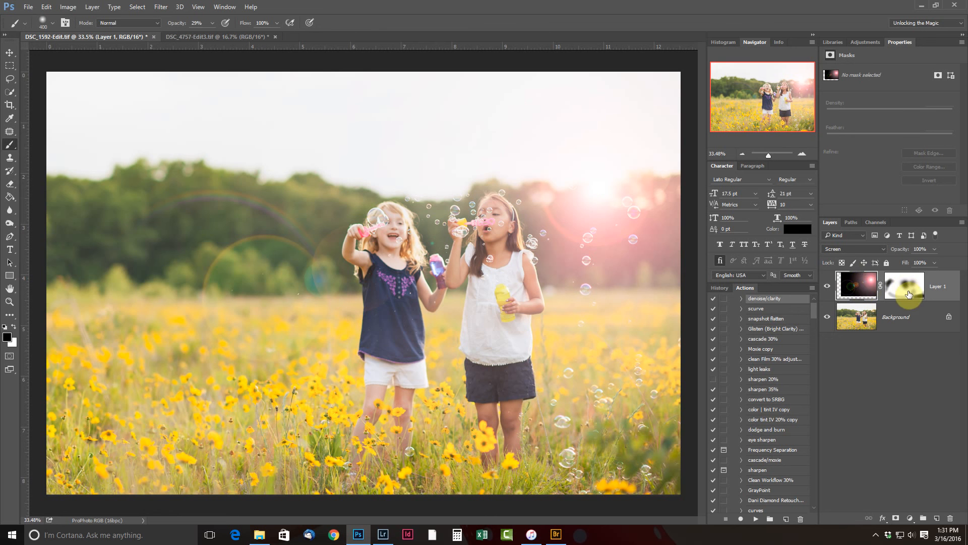
{"action": "left_click", "coordinate": [161, 7]}
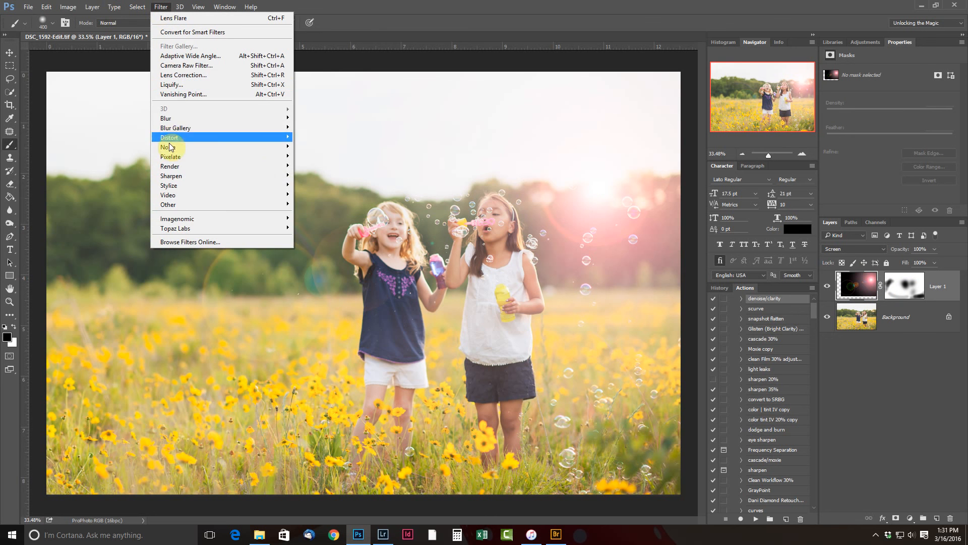
{"action": "mouse_move", "coordinate": [169, 118]}
{"action": "left_click", "coordinate": [320, 156]}
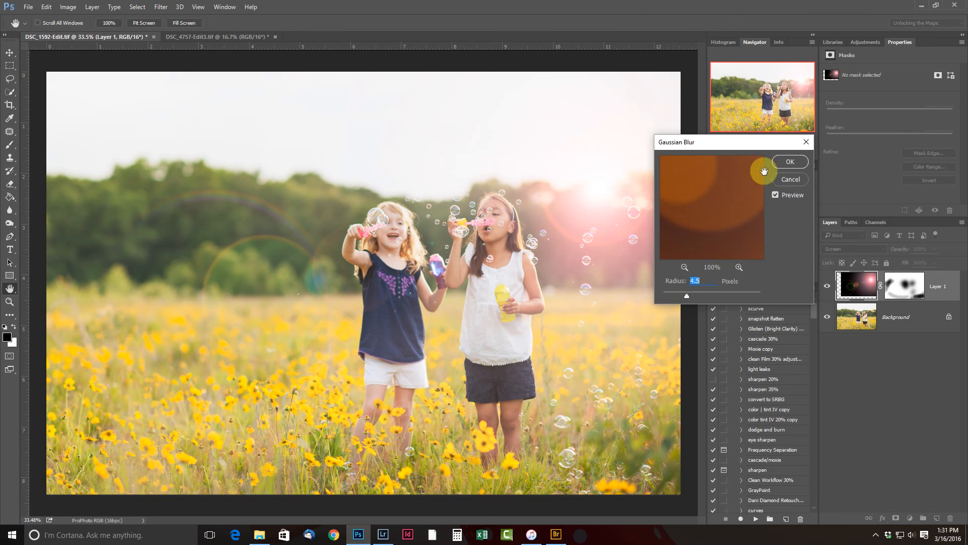
{"action": "left_click", "coordinate": [789, 161]}
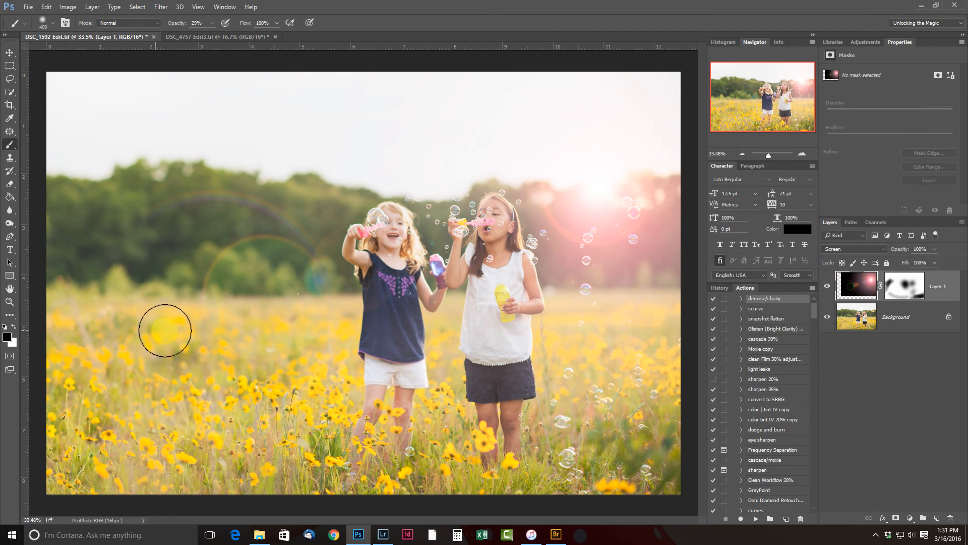
Add a Hue/Saturation adjustment above the flare layer, enable Colorize, and clip it to the flare layer.
{"action": "left_click", "coordinate": [905, 285]}
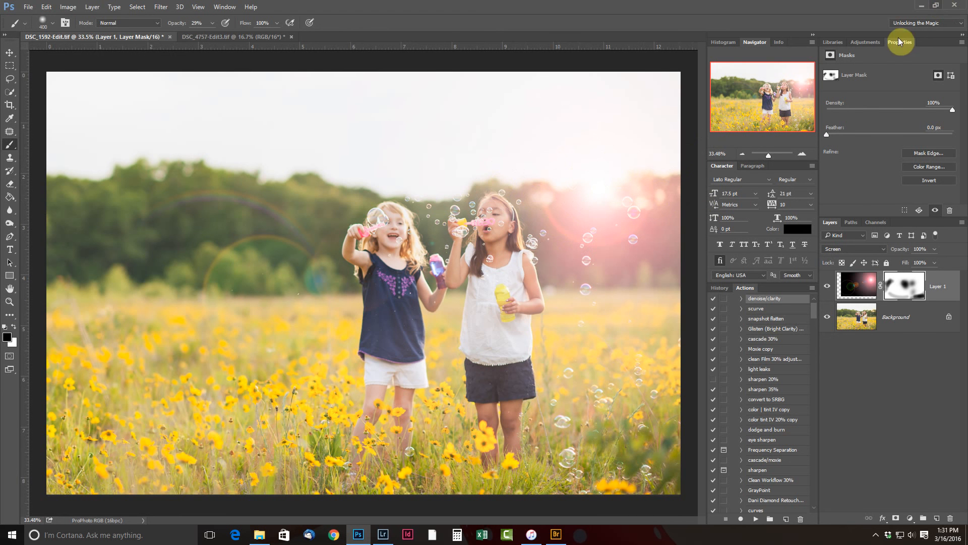
{"action": "left_click", "coordinate": [873, 42]}
{"action": "left_click", "coordinate": [841, 76]}
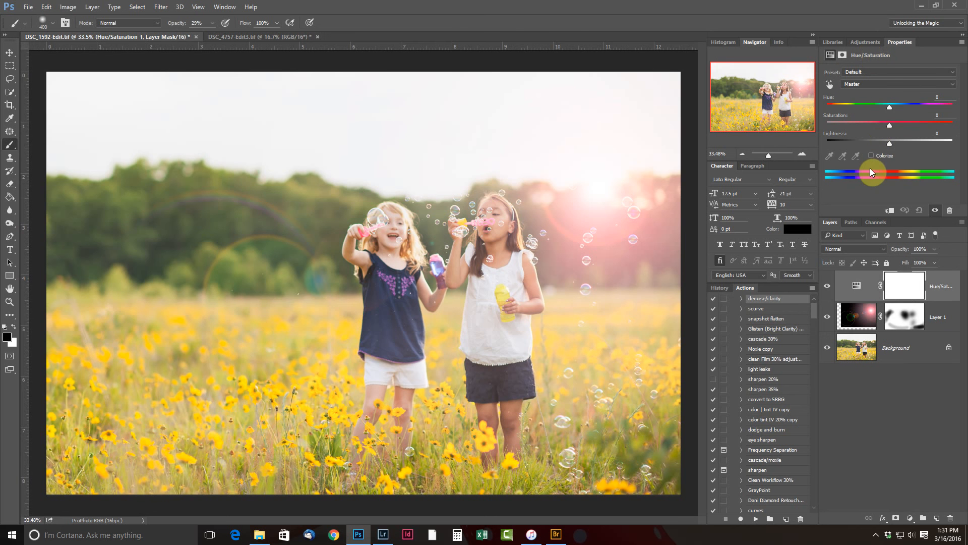
{"action": "left_click", "coordinate": [871, 155]}
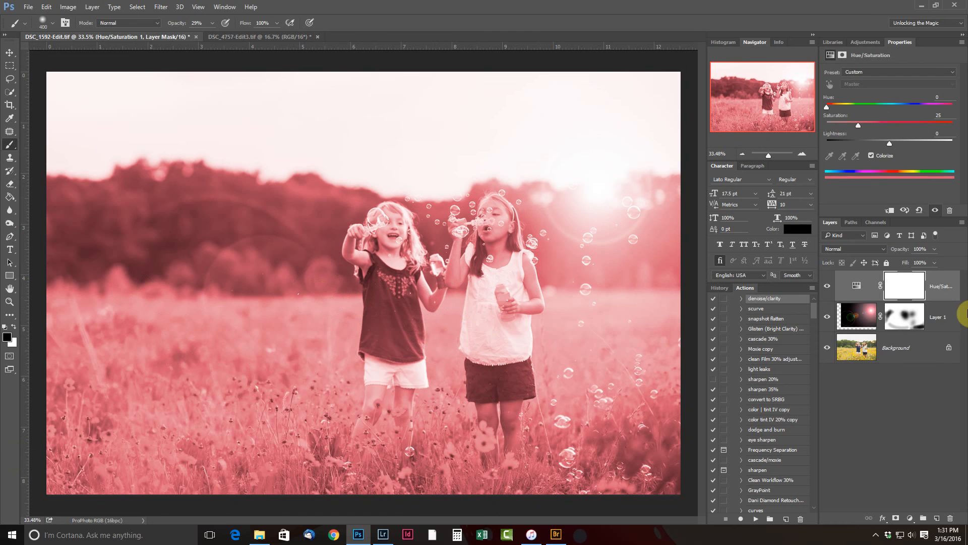
{"action": "right_click", "coordinate": [939, 279]}
{"action": "left_click", "coordinate": [871, 247]}
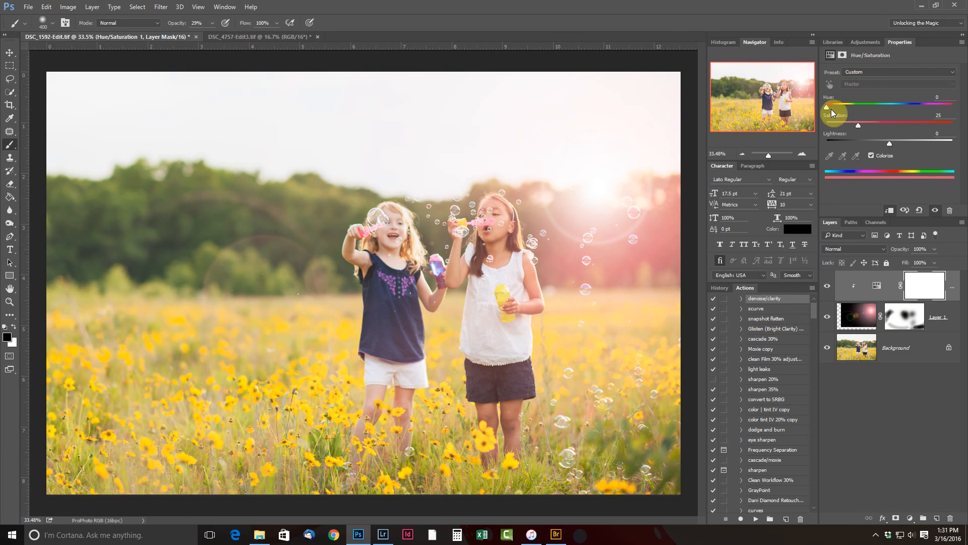
Set the flare tint to Hue 30, Saturation 45 and Lightness -15, and compare it with the adjustment hidden, leaving it visible.
{"action": "left_click_drag", "start_coordinate": [827, 108], "coordinate": [845, 108]}
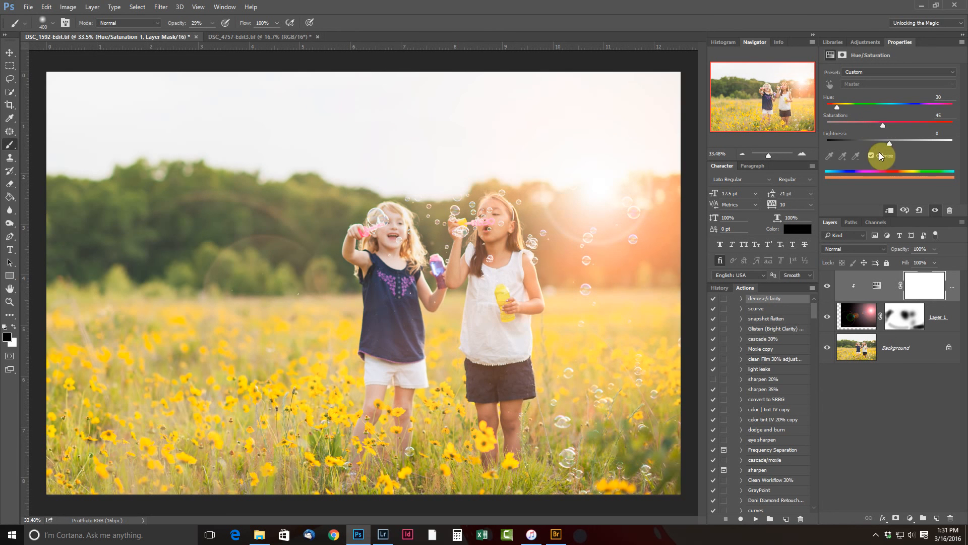
{"action": "left_click_drag", "start_coordinate": [900, 144], "coordinate": [882, 144]}
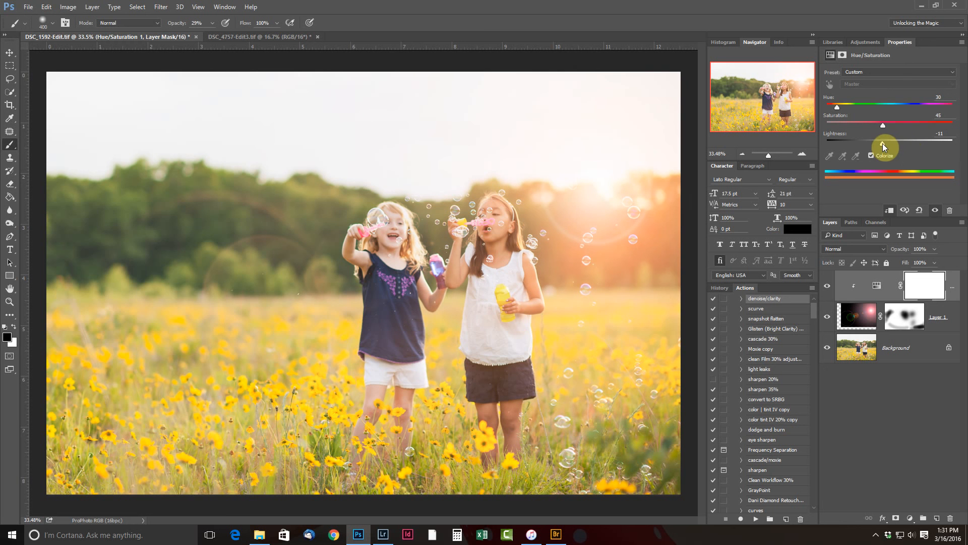
{"action": "left_click", "coordinate": [829, 285]}
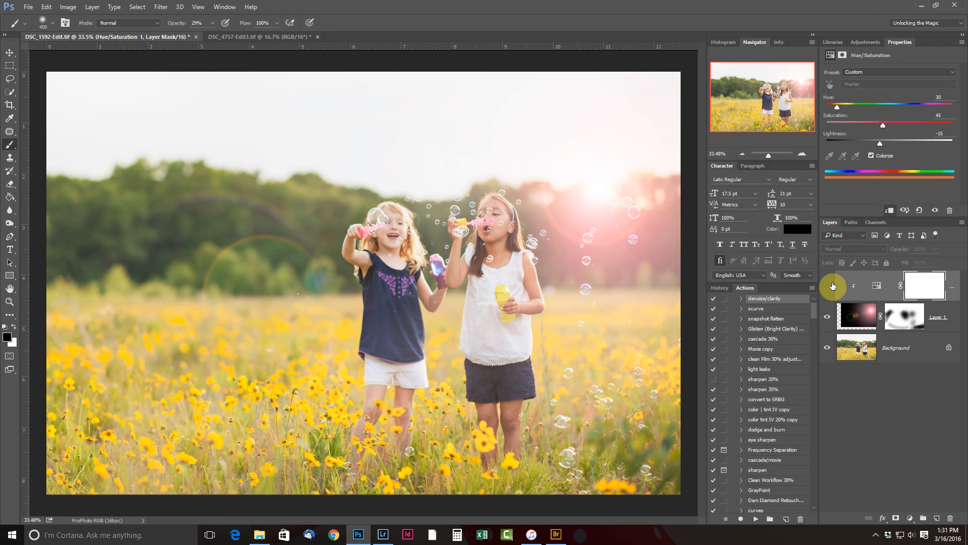
{"action": "left_click", "coordinate": [830, 285]}
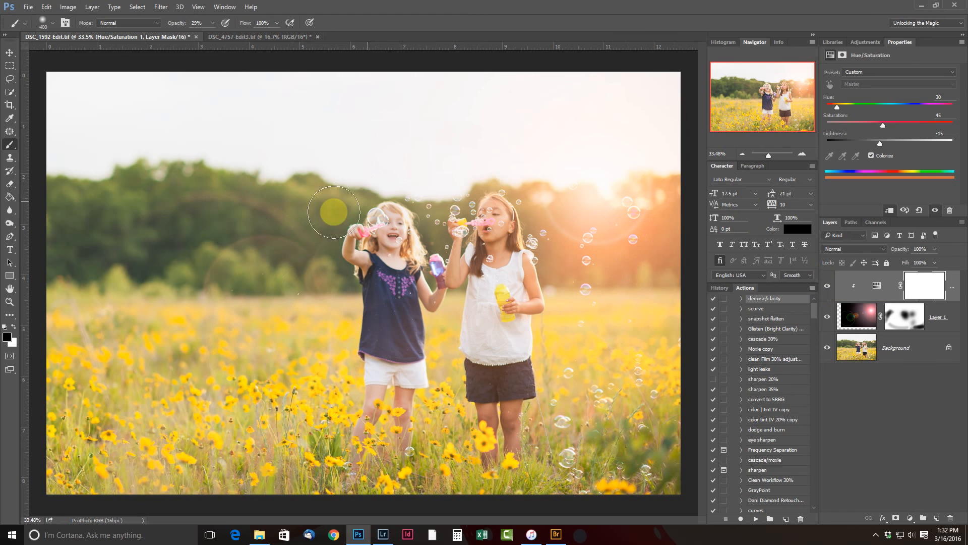
Compare the flare tint hidden and shown, and try the Hue/Saturation adjustment without Colorize at Hue +22 and Saturation +36.
{"action": "left_click", "coordinate": [826, 289]}
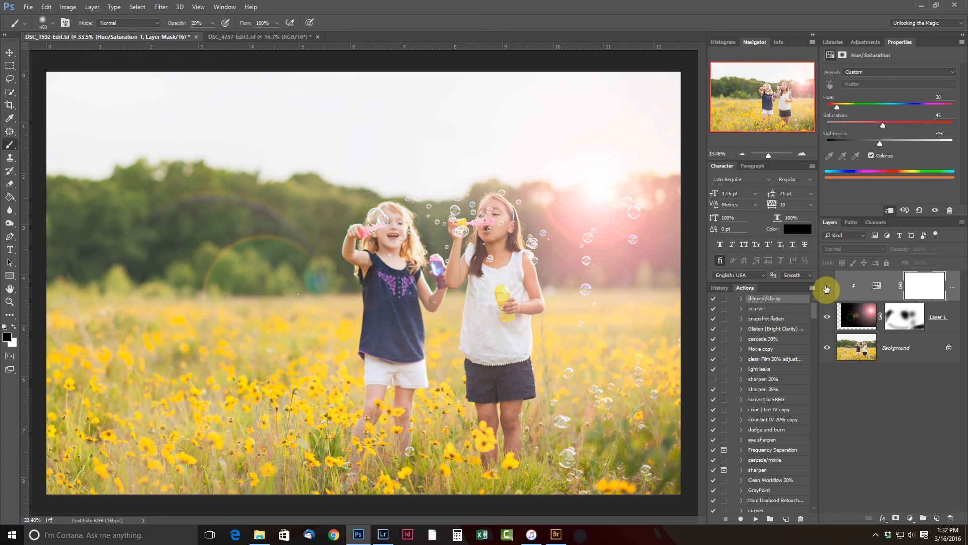
{"action": "left_click", "coordinate": [826, 289]}
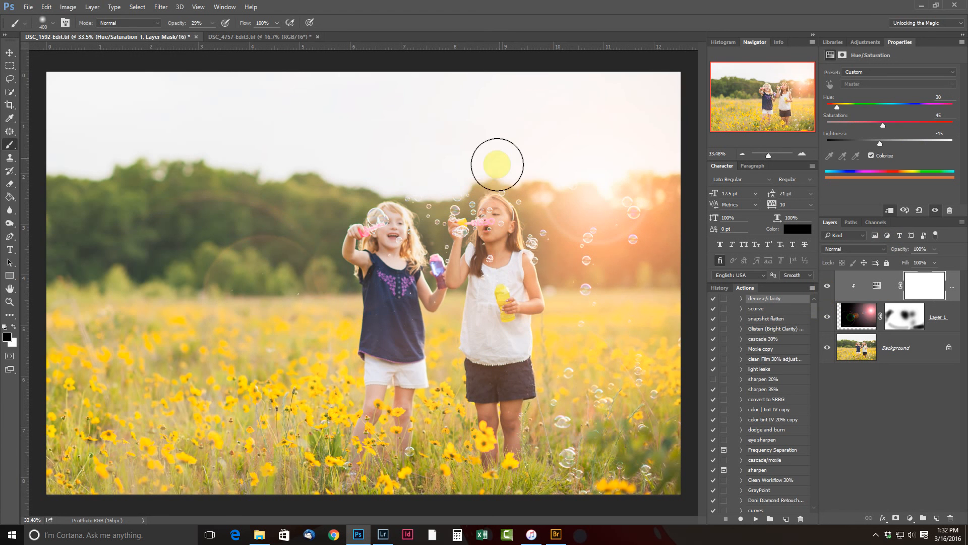
{"action": "left_click", "coordinate": [870, 154]}
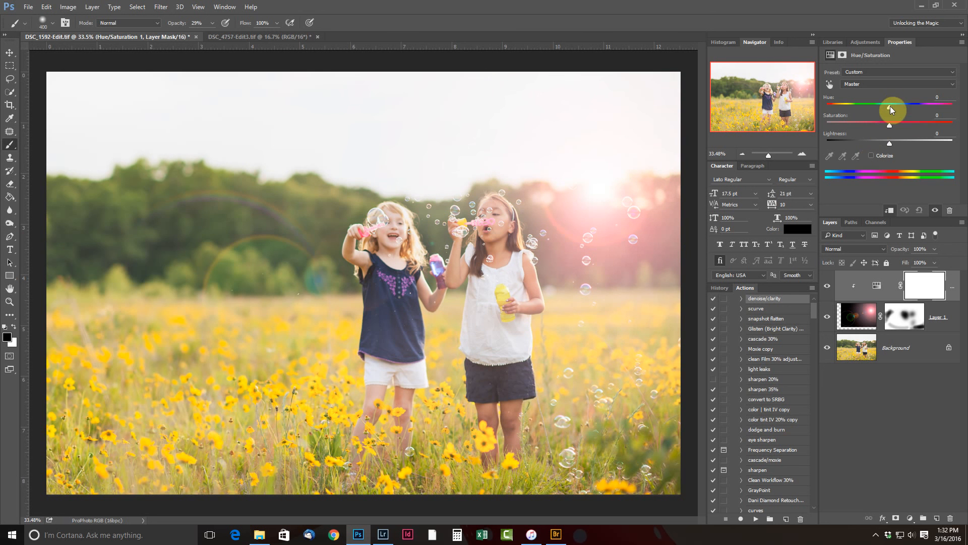
{"action": "mouse_move", "coordinate": [890, 107]}
{"action": "left_mouse_down"}
{"action": "mouse_move", "coordinate": [914, 108]}
{"action": "mouse_move", "coordinate": [877, 111]}
{"action": "mouse_move", "coordinate": [904, 113]}
{"action": "left_mouse_up"}
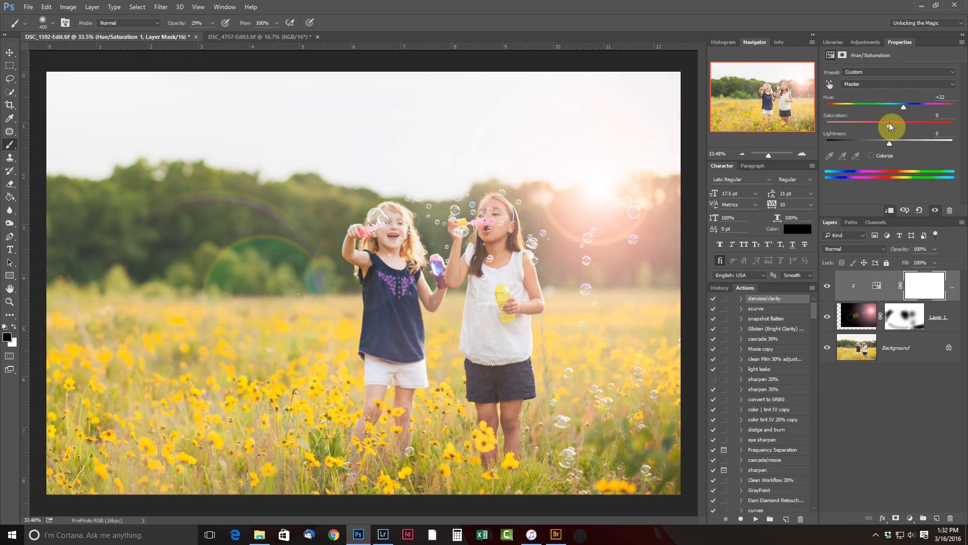
{"action": "mouse_move", "coordinate": [913, 125]}
{"action": "left_mouse_down"}
{"action": "mouse_move", "coordinate": [873, 123]}
{"action": "mouse_move", "coordinate": [924, 123]}
{"action": "left_mouse_up"}
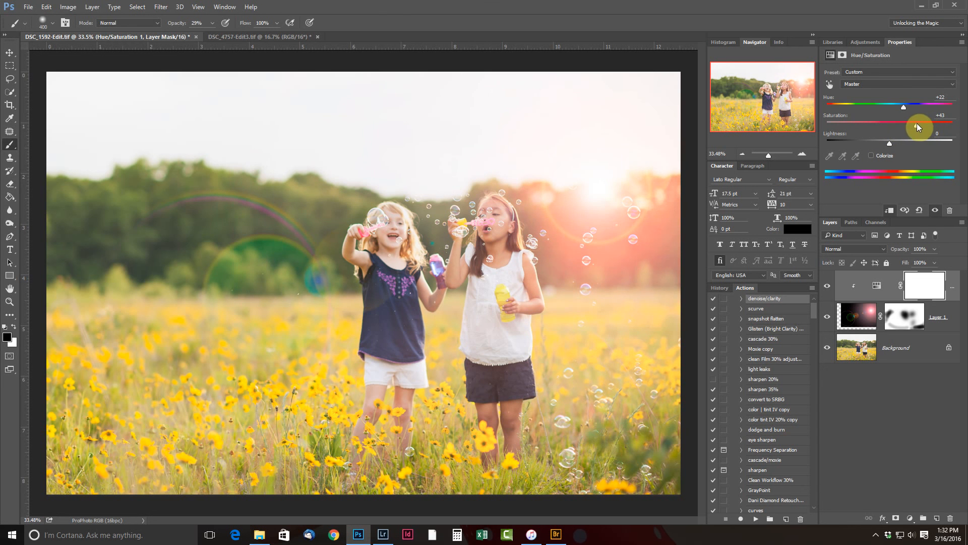
{"action": "left_click", "coordinate": [871, 153]}
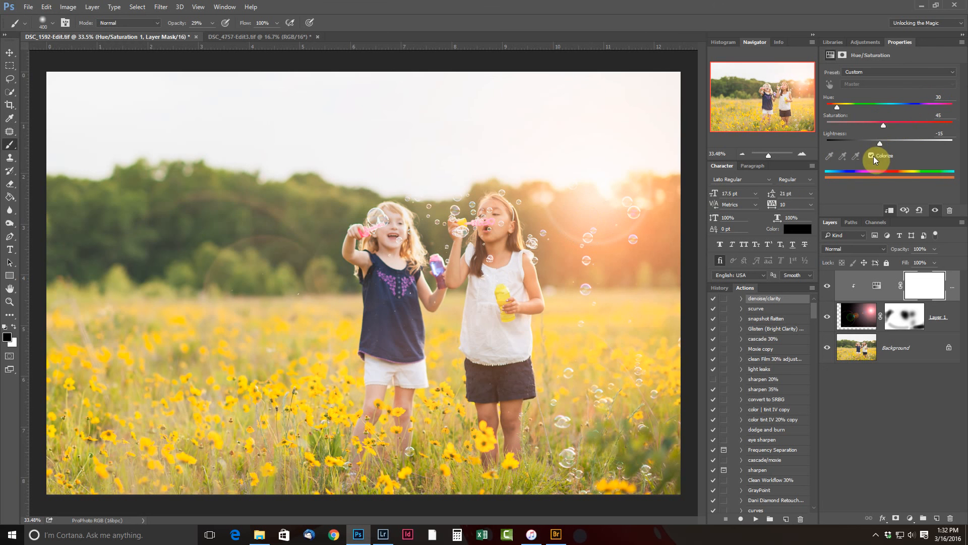
{"action": "left_click", "coordinate": [872, 156]}
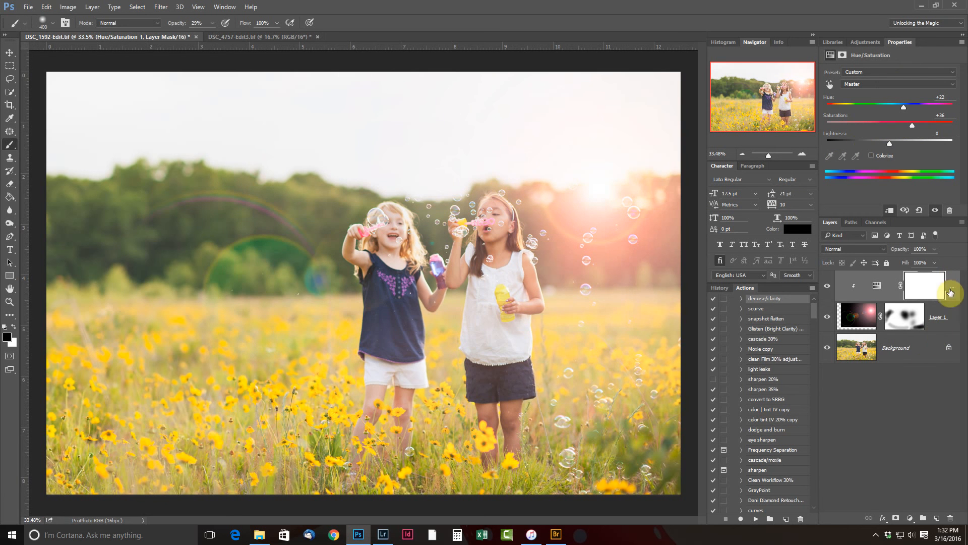
Delete the Hue/Saturation adjustment and add a Curves adjustment layer above the flare layer.
{"action": "left_click_drag", "start_coordinate": [950, 292], "coordinate": [951, 518]}
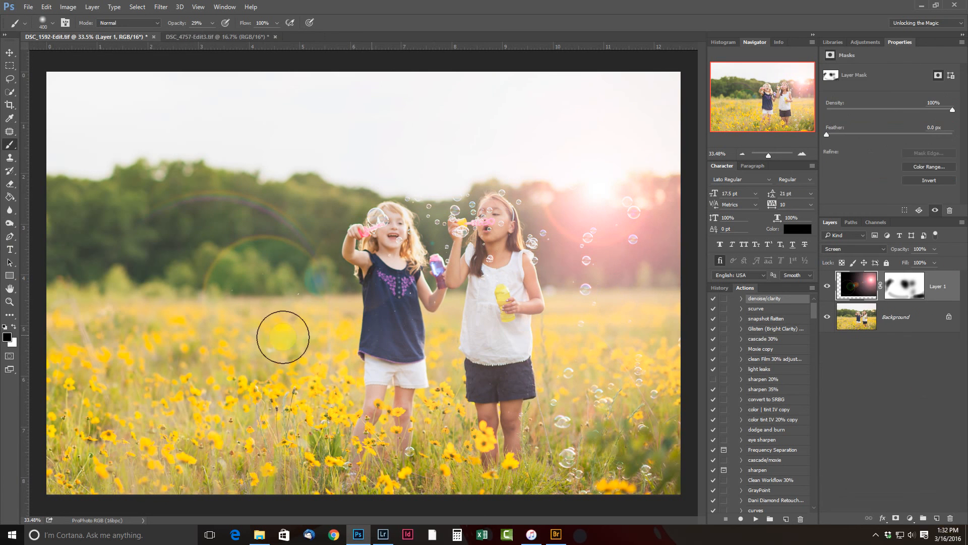
{"action": "left_click", "coordinate": [862, 43]}
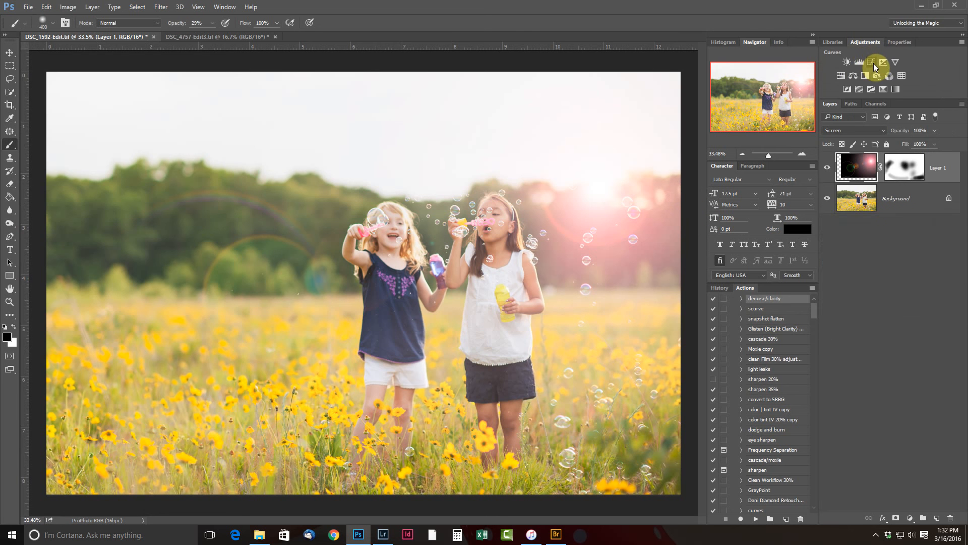
{"action": "left_click", "coordinate": [873, 63]}
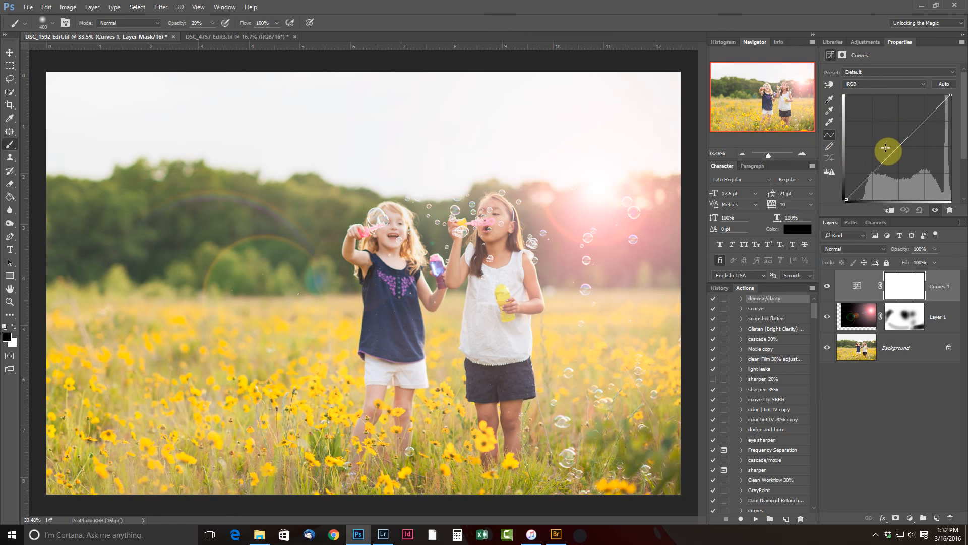
Use the on-image Curves adjustment to darken the navy top's tones and brighten the white top's tones, and lower the layer's opacity to 28%.
{"action": "left_click", "coordinate": [826, 86]}
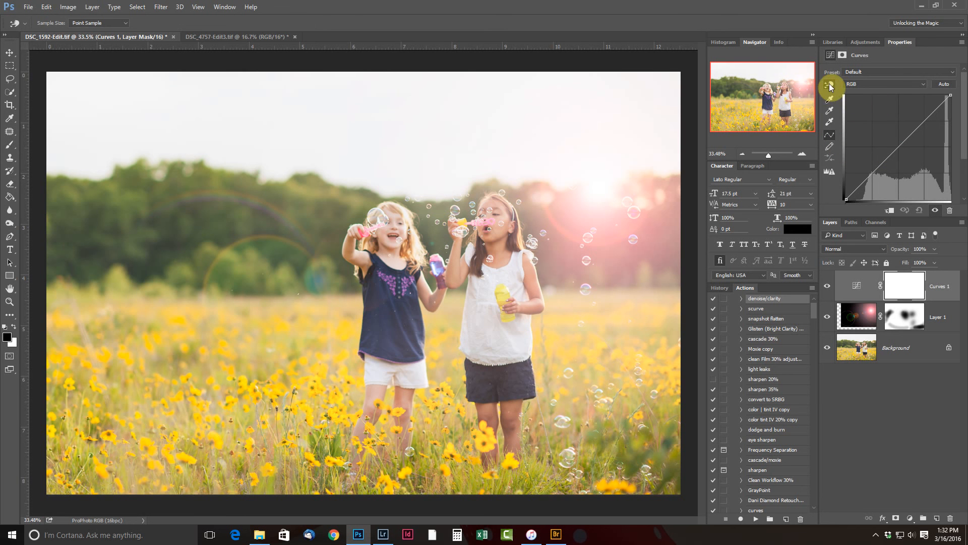
{"action": "left_click", "coordinate": [385, 319]}
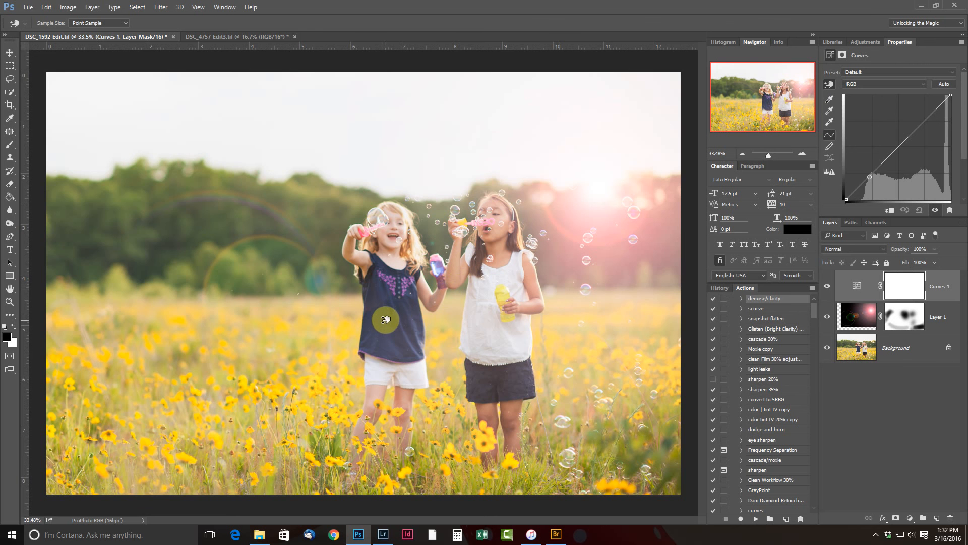
{"action": "left_click_drag", "start_coordinate": [386, 319], "coordinate": [386, 325]}
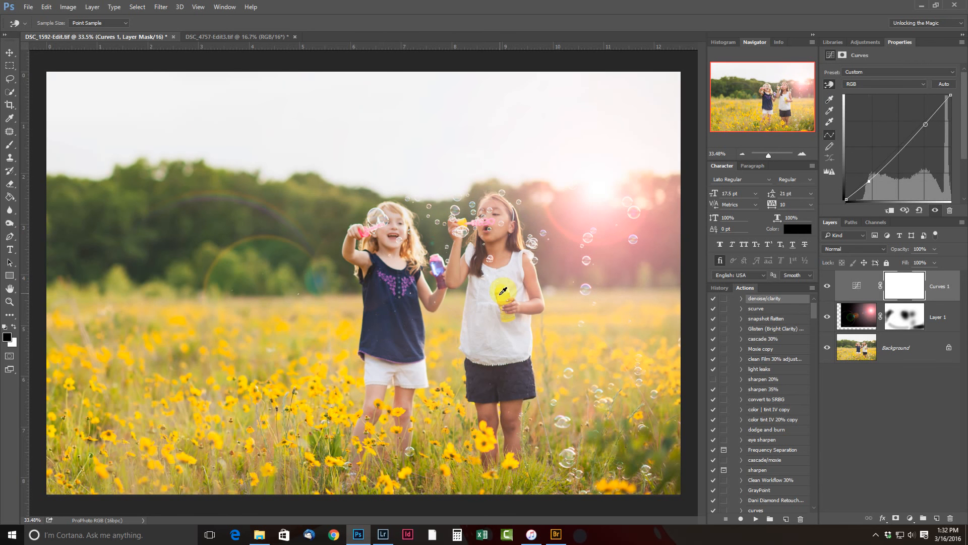
{"action": "left_click_drag", "start_coordinate": [486, 306], "coordinate": [488, 299]}
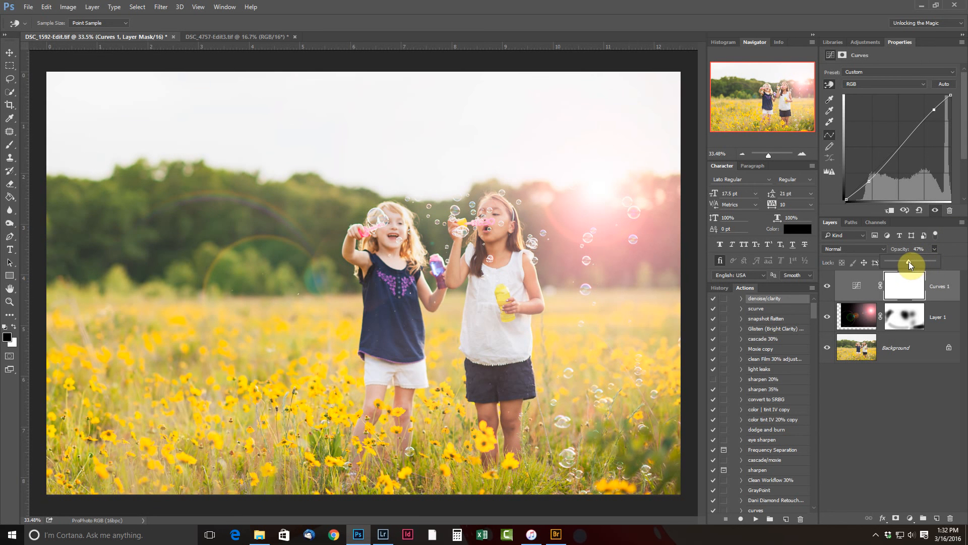
{"action": "left_click", "coordinate": [826, 287]}
Clip the Curves layer to the flare layer, compare it hidden and shown, and release the clipping mask.
{"action": "right_click", "coordinate": [942, 286]}
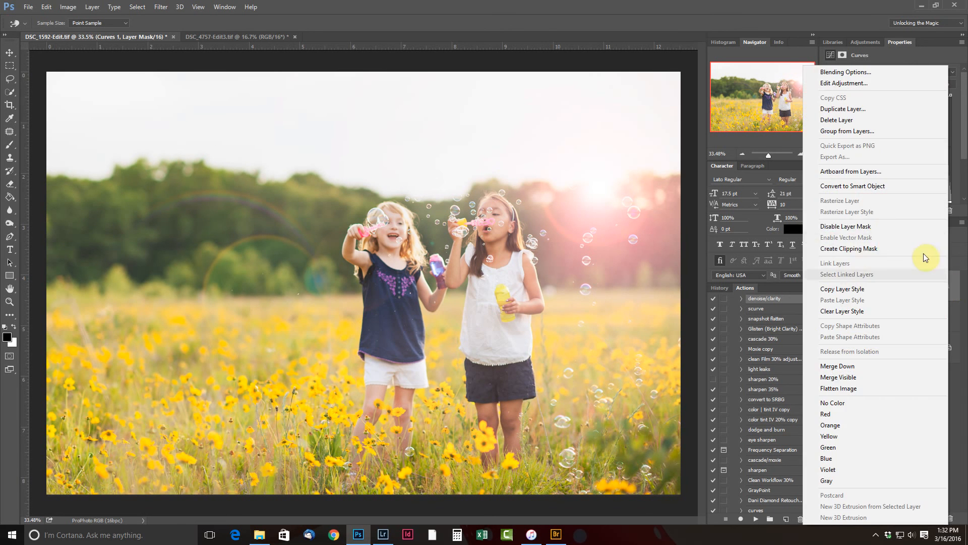
{"action": "left_click", "coordinate": [848, 249]}
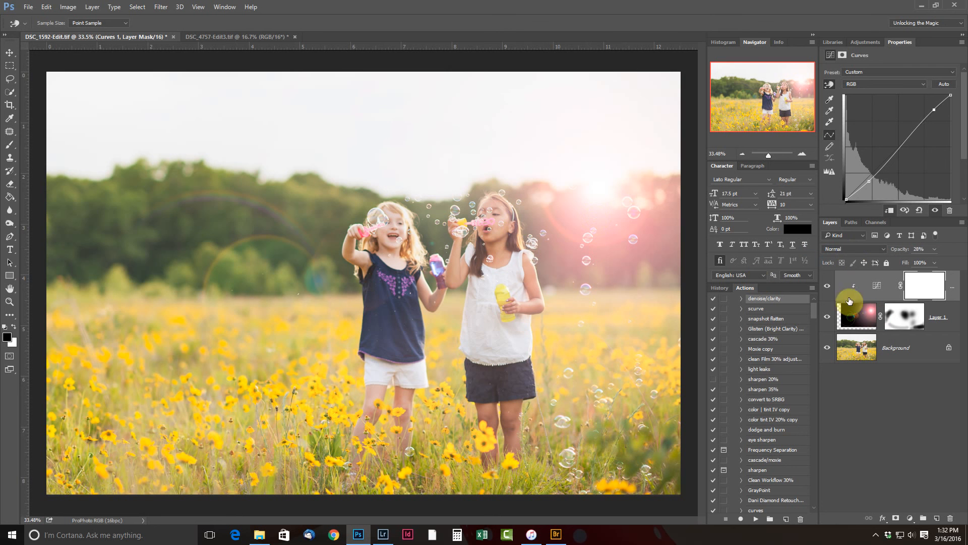
{"action": "left_click", "coordinate": [826, 290]}
{"action": "left_click", "coordinate": [826, 290]}
{"action": "right_click", "coordinate": [952, 289]}
{"action": "left_click", "coordinate": [896, 249]}
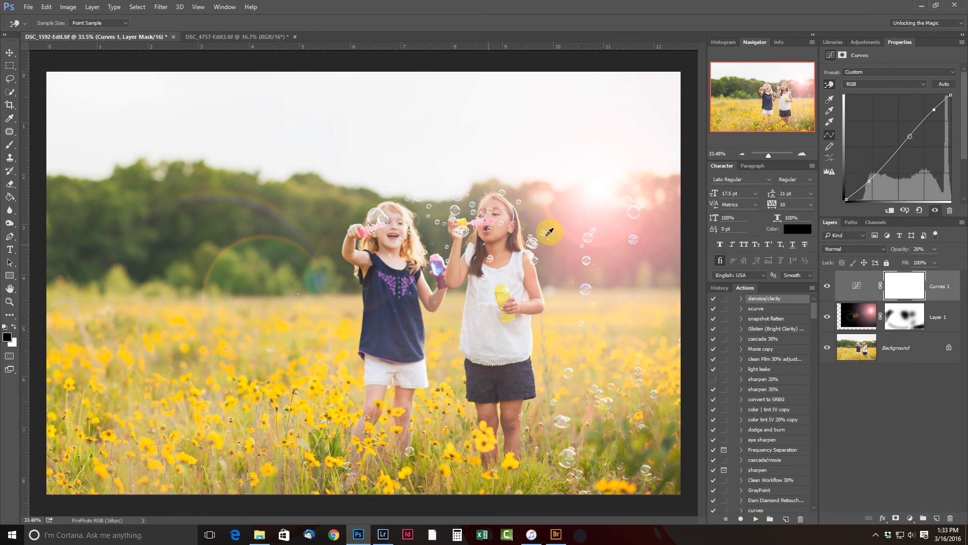
Compare the bubble photo with the Curves layer hidden and shown, and close the photo.
{"action": "left_click", "coordinate": [825, 284]}
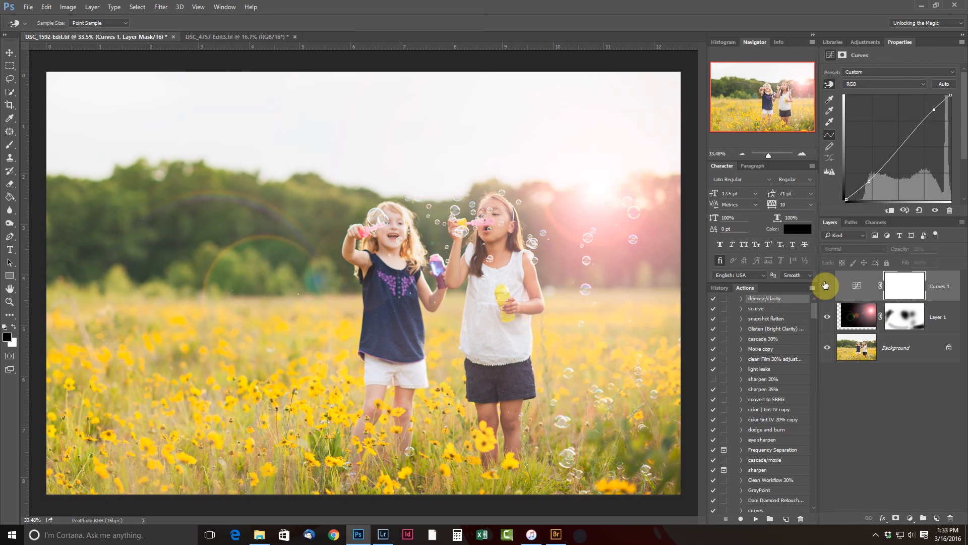
{"action": "left_click", "coordinate": [825, 284]}
{"action": "left_click", "coordinate": [173, 37]}
{"action": "left_click", "coordinate": [489, 202]}
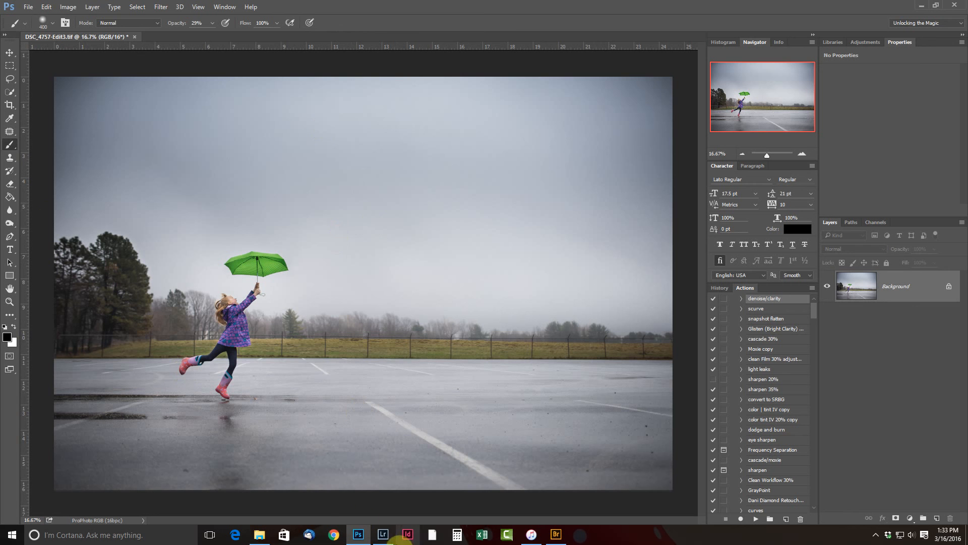
Place Rain 3.jpg from Bridge over the umbrella photo and enlarge it slightly beyond the canvas edges.
{"action": "mouse_move", "coordinate": [384, 538]}
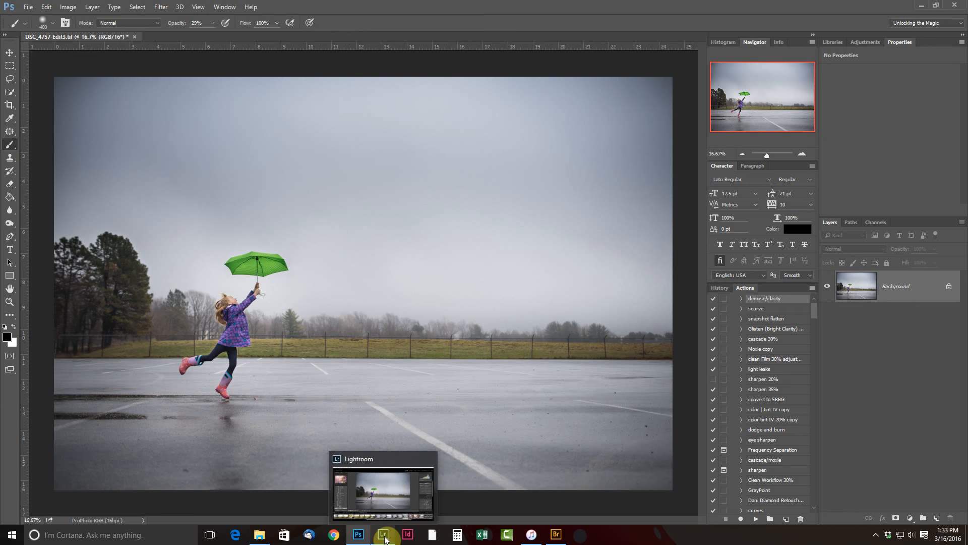
{"action": "left_click", "coordinate": [555, 535]}
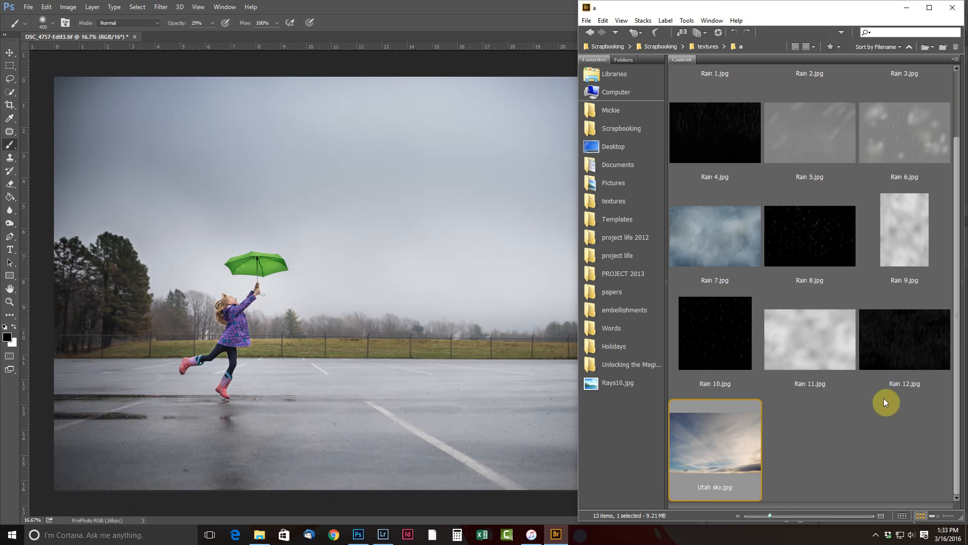
{"action": "scroll", "coordinate": [896, 336], "scroll_direction": "up", "scroll_amount": 2}
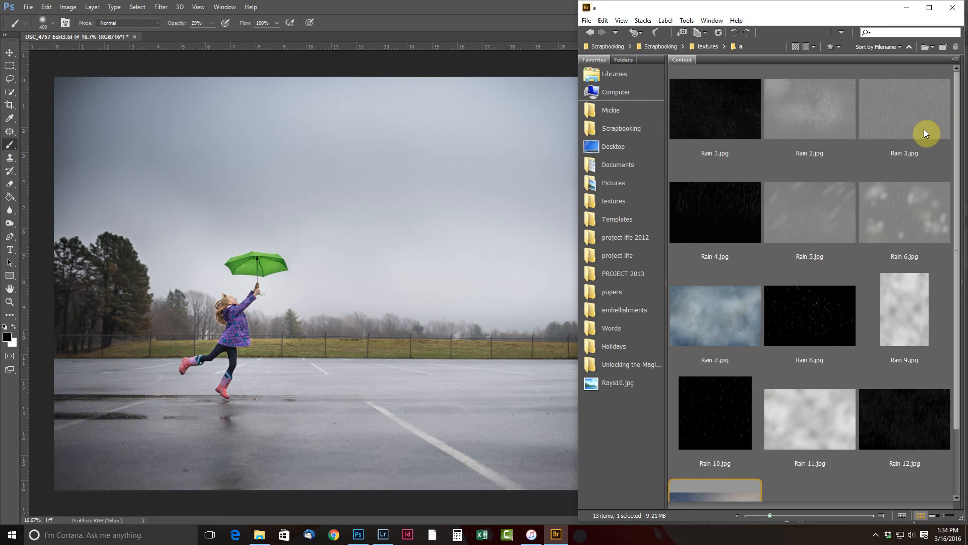
{"action": "left_click_drag", "start_coordinate": [891, 111], "coordinate": [337, 195]}
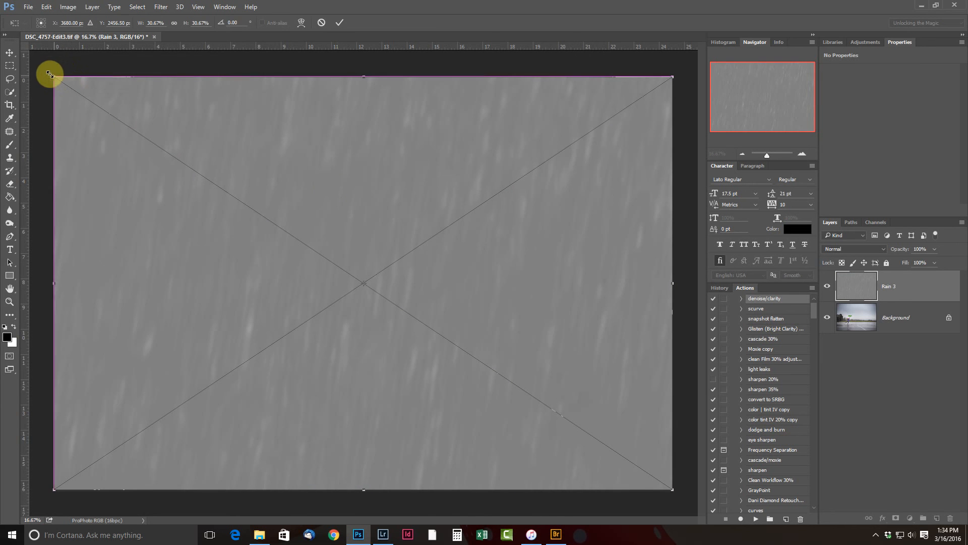
{"action": "left_click_drag", "start_coordinate": [49, 74], "coordinate": [44, 67]}
{"action": "left_click_drag", "start_coordinate": [670, 493], "coordinate": [677, 498]}
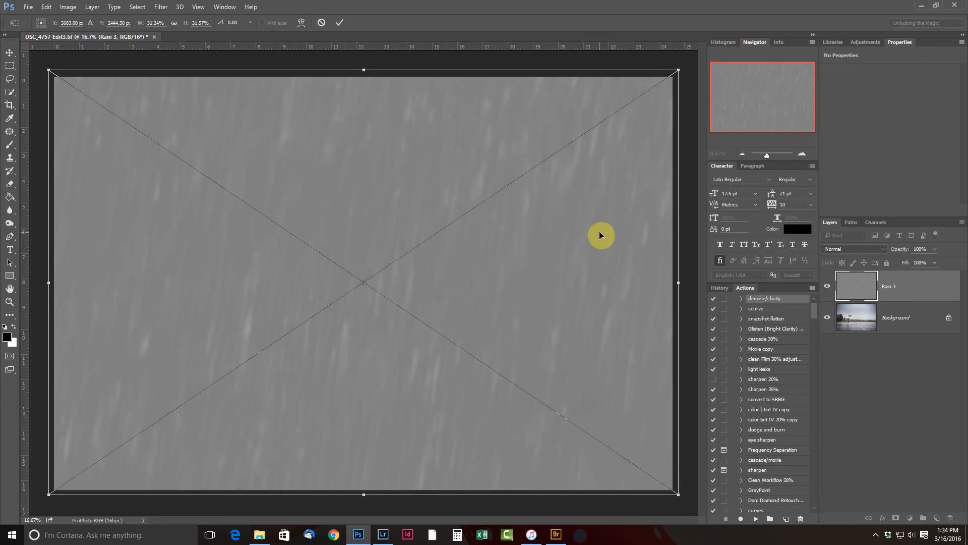
{"action": "key", "text": "b"}
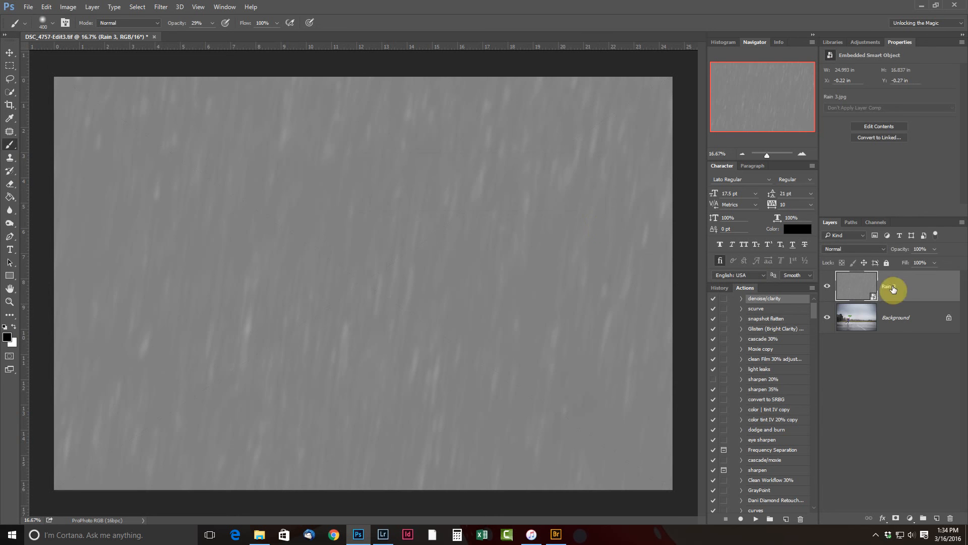
Set the Rain 3 layer to Hard Light blending at 43% opacity.
{"action": "left_click", "coordinate": [884, 250]}
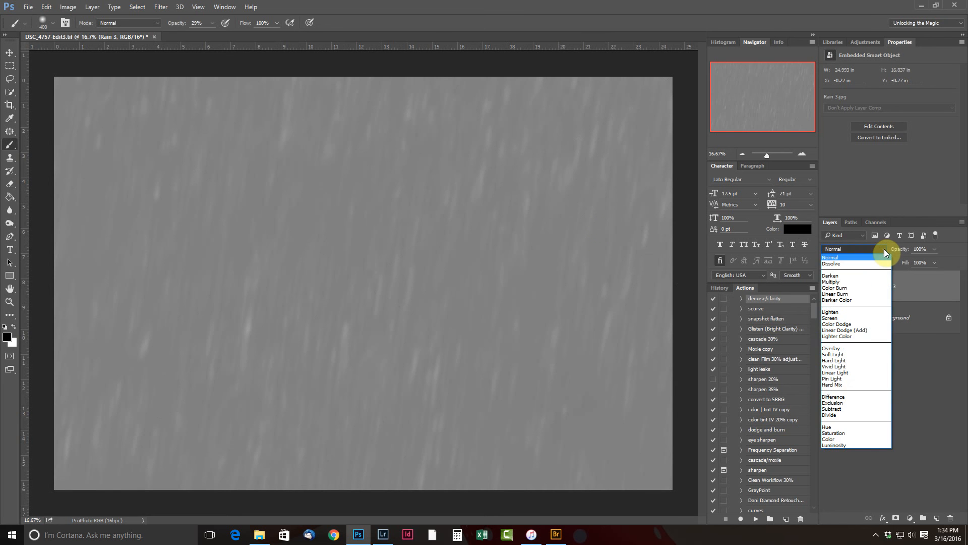
{"action": "left_click", "coordinate": [841, 360]}
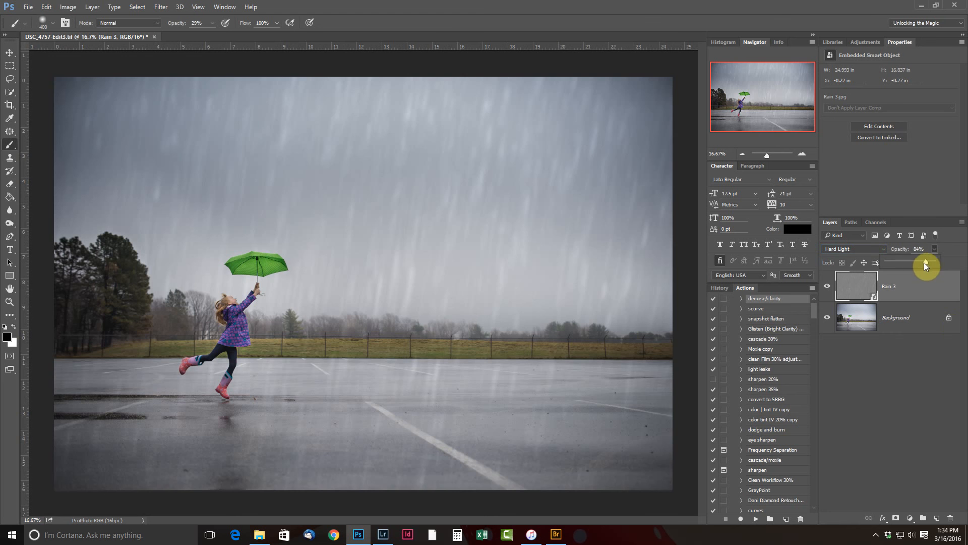
{"action": "left_click_drag", "start_coordinate": [924, 262], "coordinate": [907, 261]}
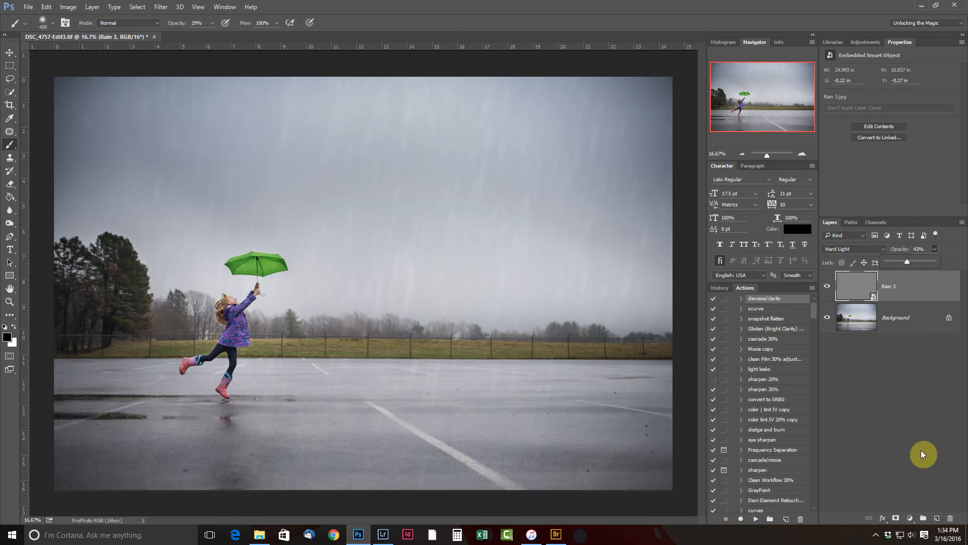
Add a mask to the Rain 3 layer, fade the rain over the pavement with a 1500 px brush, and compare it hidden and shown.
{"action": "left_click", "coordinate": [897, 517]}
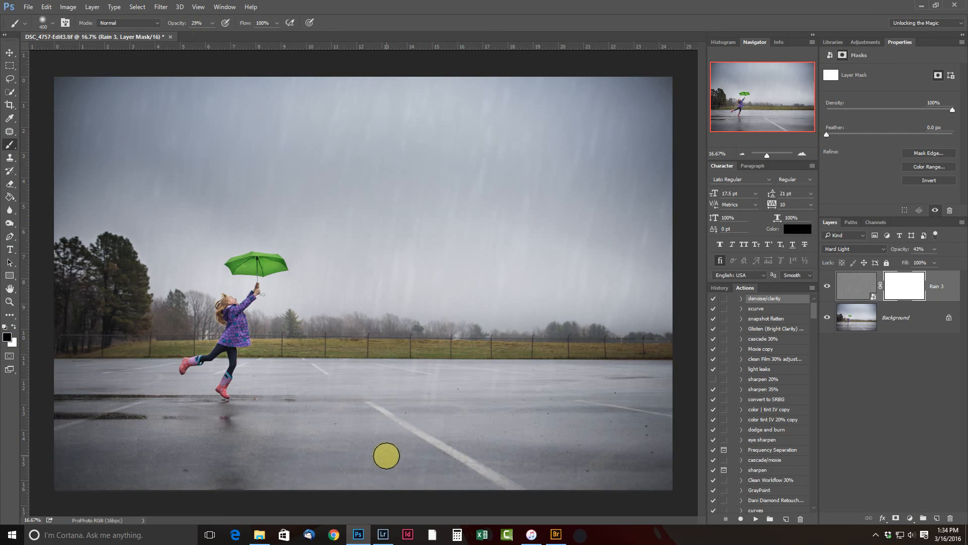
{"action": "key", "text": "bracketright"}
{"action": "key", "text": "bracketright"}
{"action": "key", "text": "bracketright"}
{"action": "key", "text": "bracketright"}
{"action": "key", "text": "bracketright"}
{"action": "key", "text": "bracketright"}
{"action": "key", "text": "bracketright"}
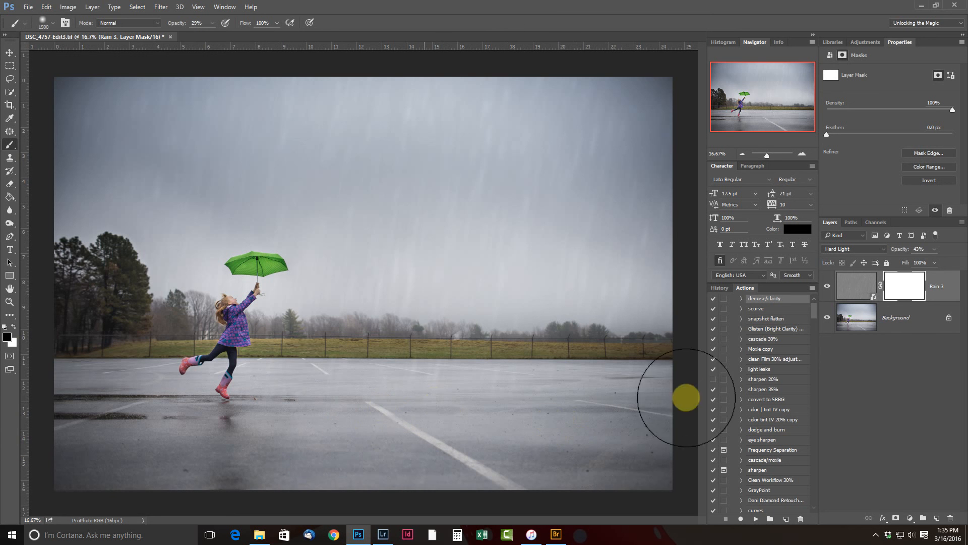
{"action": "mouse_move", "coordinate": [686, 398]}
{"action": "left_mouse_down"}
{"action": "mouse_move", "coordinate": [417, 486]}
{"action": "mouse_move", "coordinate": [377, 450]}
{"action": "mouse_move", "coordinate": [372, 406]}
{"action": "left_mouse_up"}
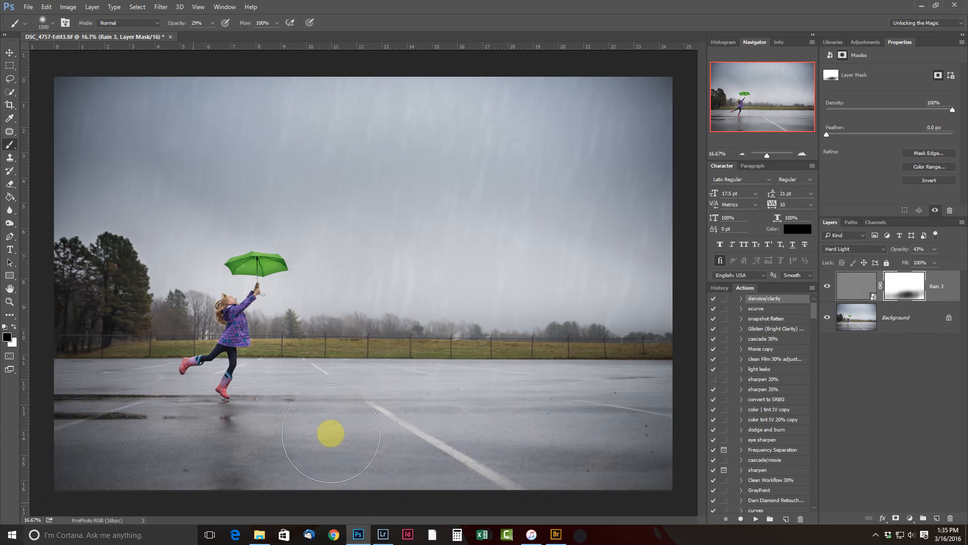
{"action": "left_click", "coordinate": [827, 286]}
{"action": "left_click", "coordinate": [827, 287]}
{"action": "left_click", "coordinate": [827, 287]}
{"action": "left_click", "coordinate": [828, 287]}
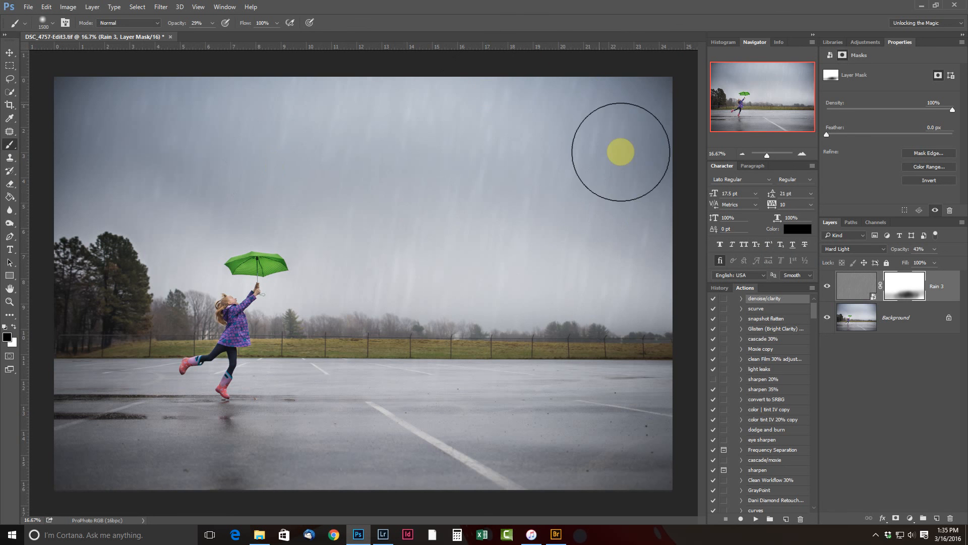
Place Rain 1.jpg from Bridge over the umbrella photo and enlarge it slightly beyond the canvas edges.
{"action": "left_click", "coordinate": [556, 534]}
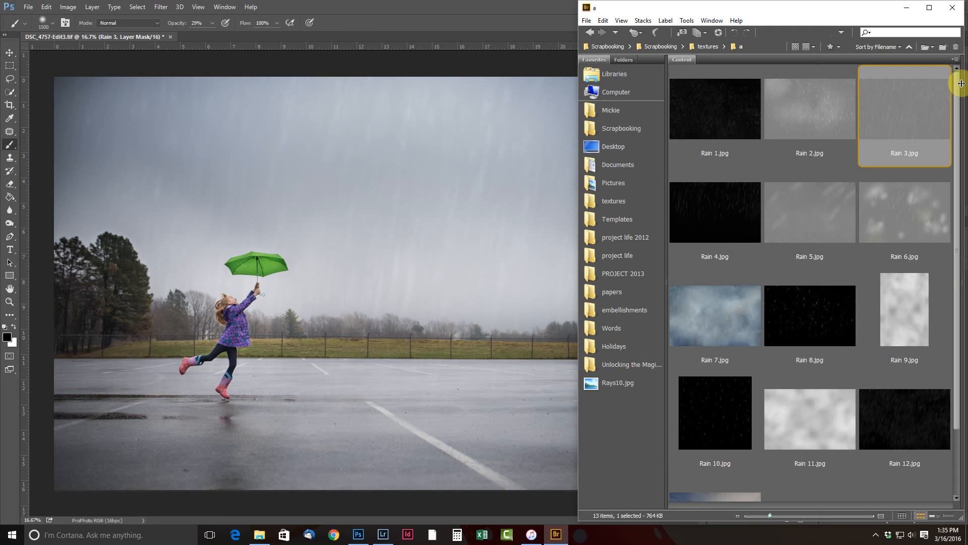
{"action": "left_click_drag", "start_coordinate": [722, 110], "coordinate": [402, 167]}
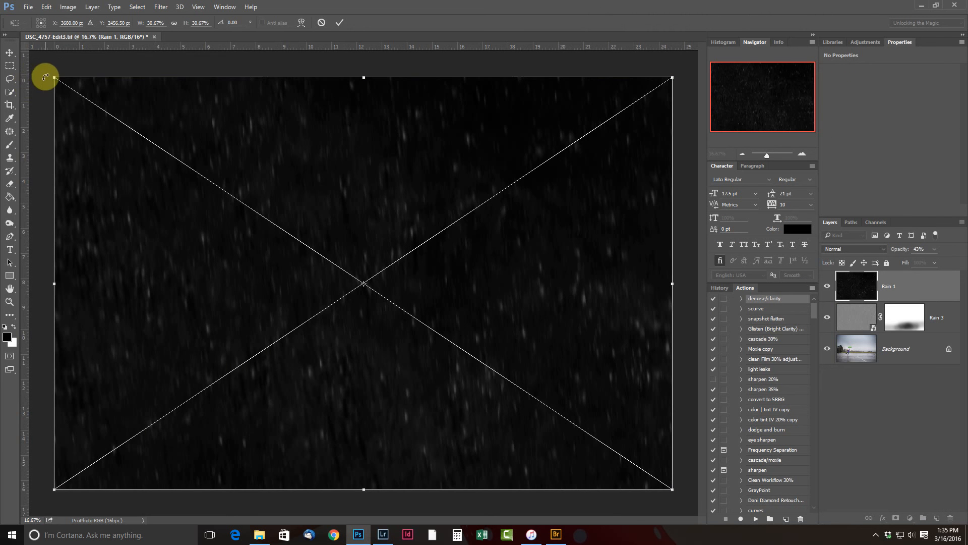
{"action": "left_click_drag", "start_coordinate": [52, 77], "coordinate": [48, 71]}
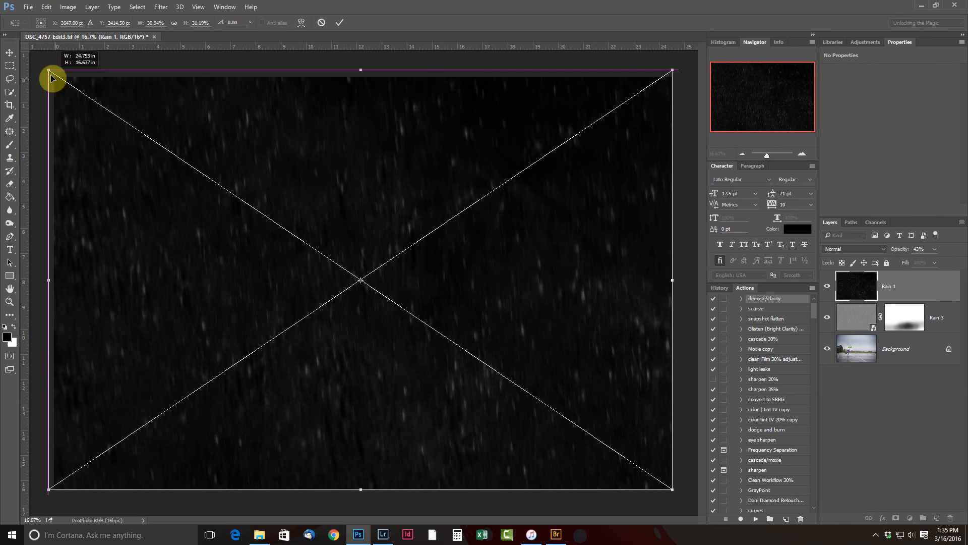
{"action": "left_click_drag", "start_coordinate": [674, 491], "coordinate": [679, 495]}
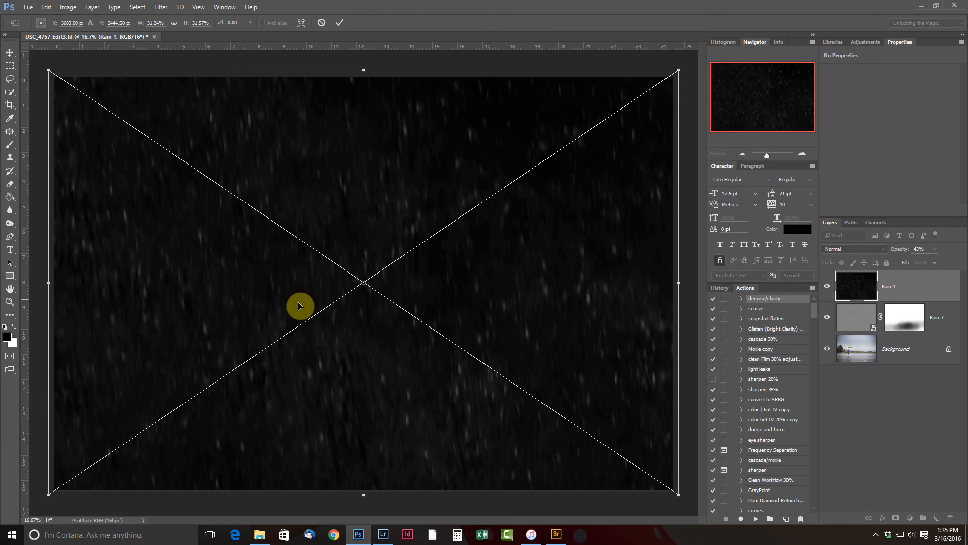
{"action": "key", "text": "shift+alt+h"}
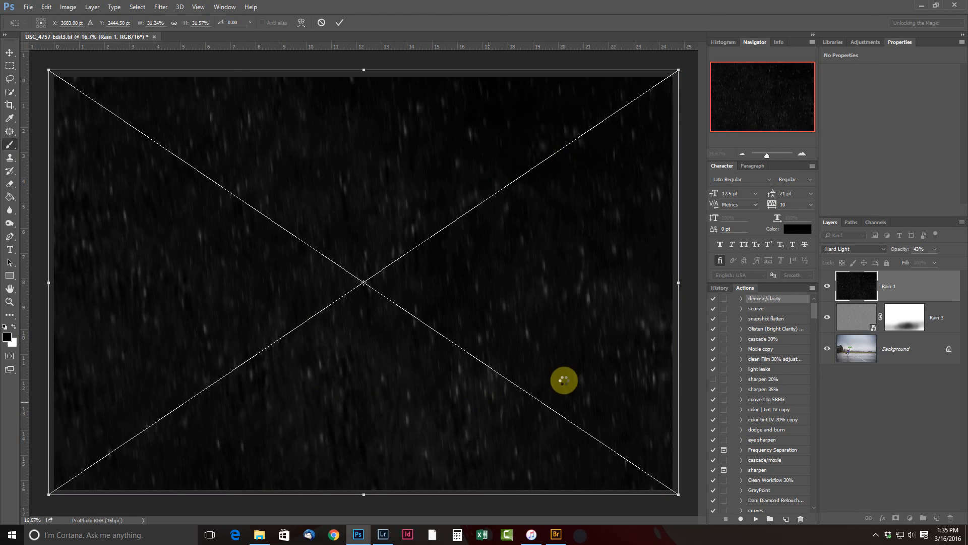
{"action": "key", "text": "Return"}
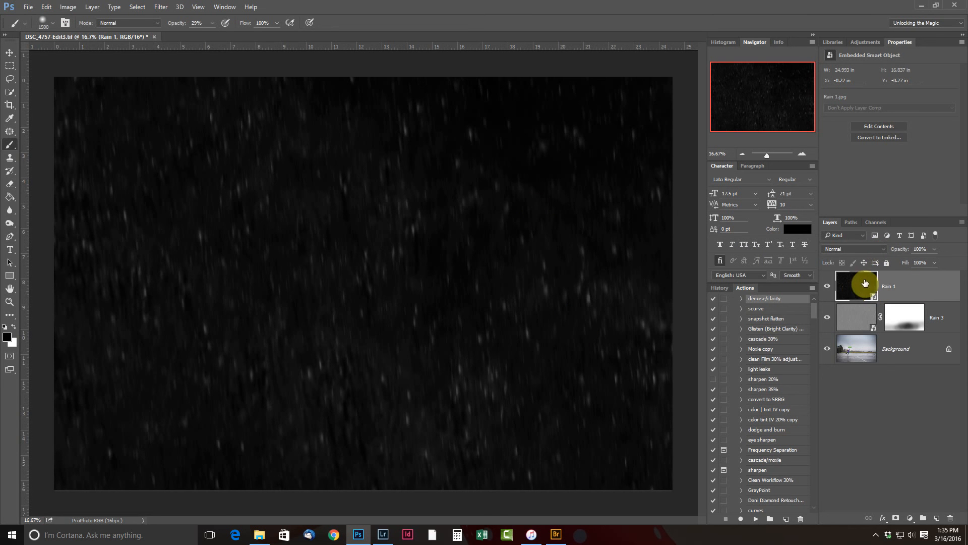
Set the Rain 1 layer to Screen blending and copy the Rain 3 layer's mask onto it.
{"action": "left_click", "coordinate": [878, 249]}
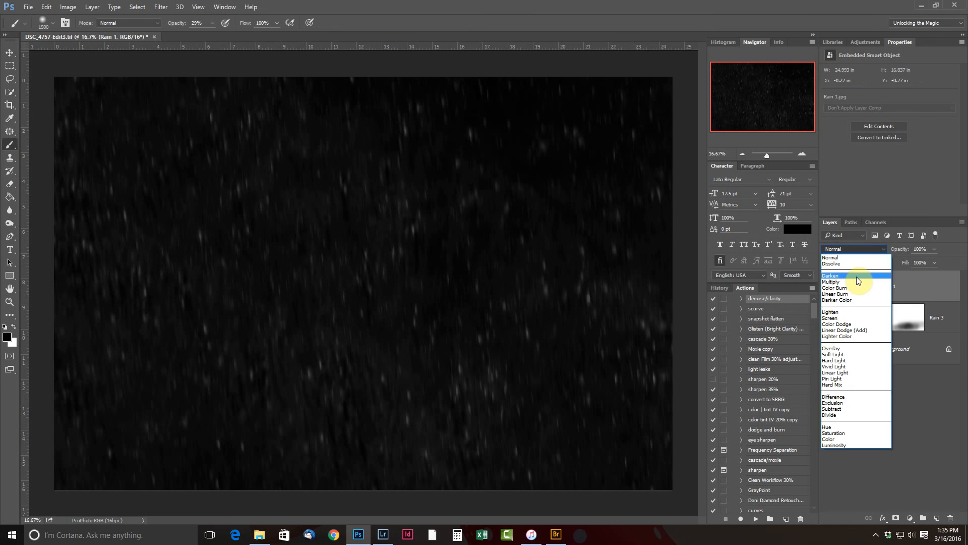
{"action": "left_click", "coordinate": [850, 318]}
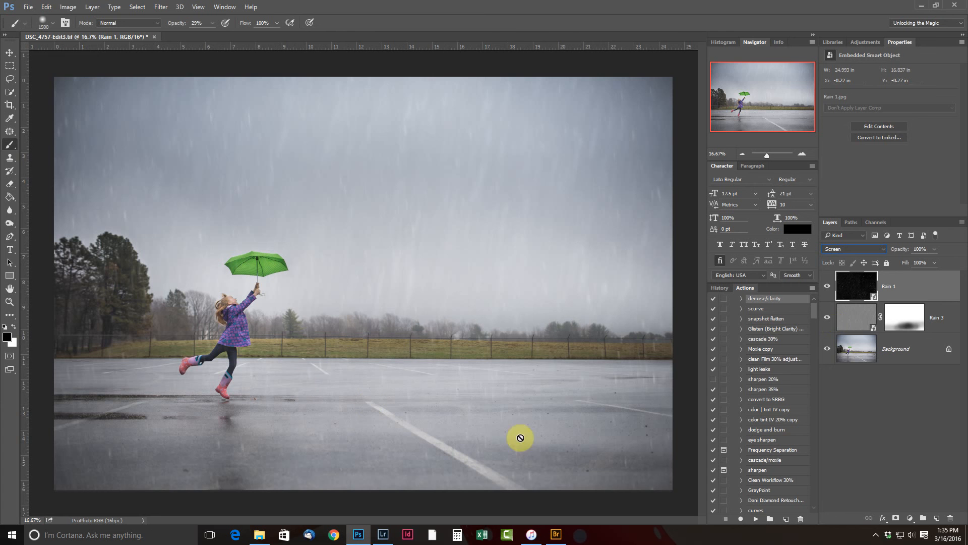
{"action": "left_click", "coordinate": [914, 323]}
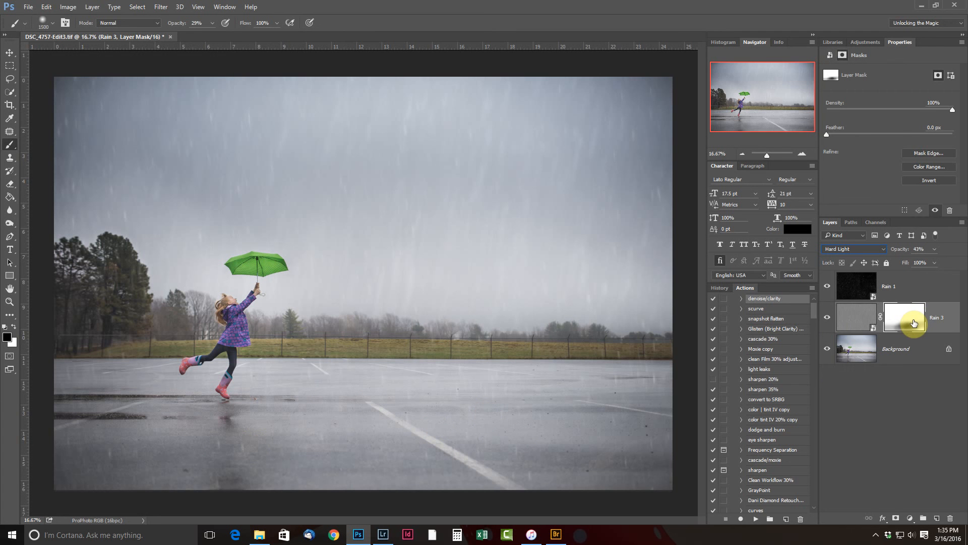
{"action": "left_click_drag", "start_coordinate": [914, 322], "coordinate": [908, 288]}
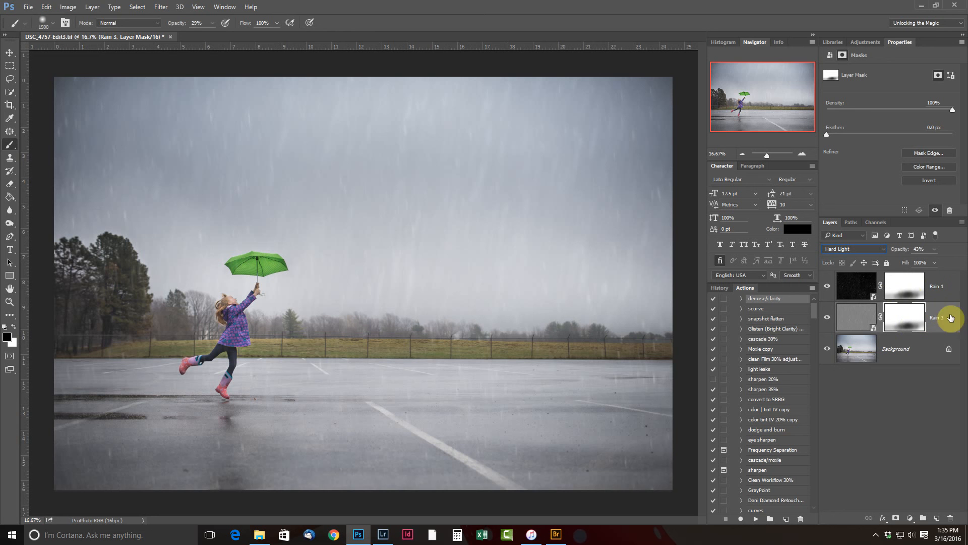
{"action": "left_click", "coordinate": [907, 285]}
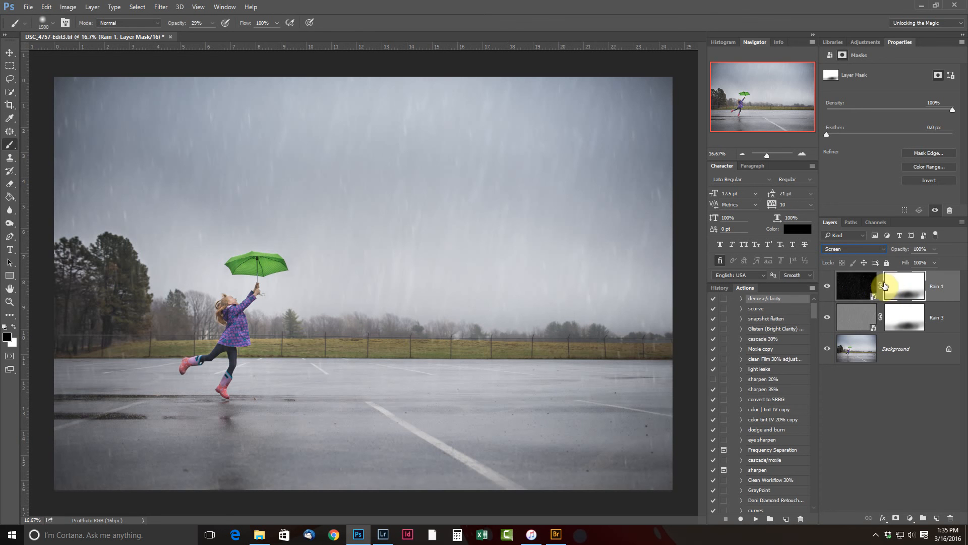
Compare the Rain 1 layer hidden and shown, and paint white on its mask at 29% opacity to restore some rain over the pavement.
{"action": "left_click", "coordinate": [829, 287]}
{"action": "left_click", "coordinate": [827, 286]}
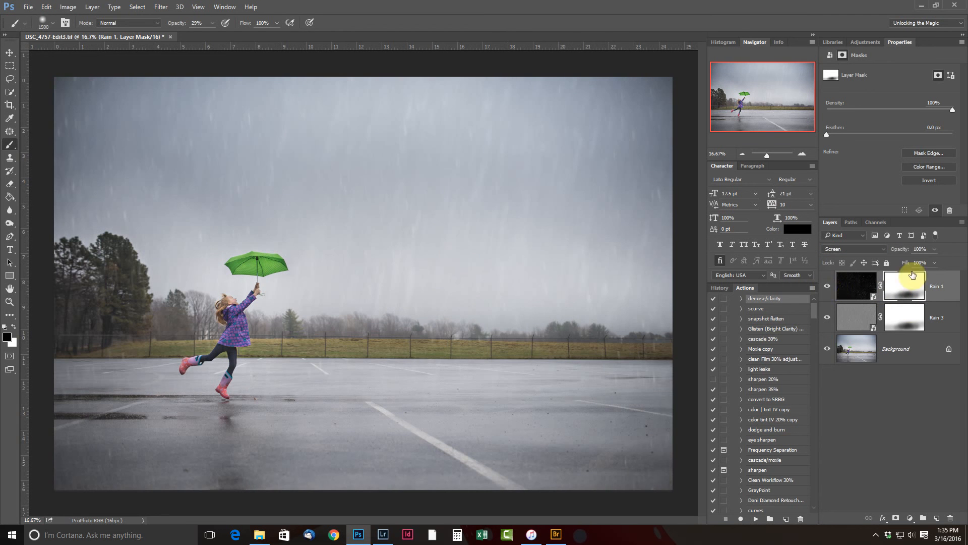
{"action": "left_click", "coordinate": [826, 289]}
{"action": "left_click", "coordinate": [827, 289]}
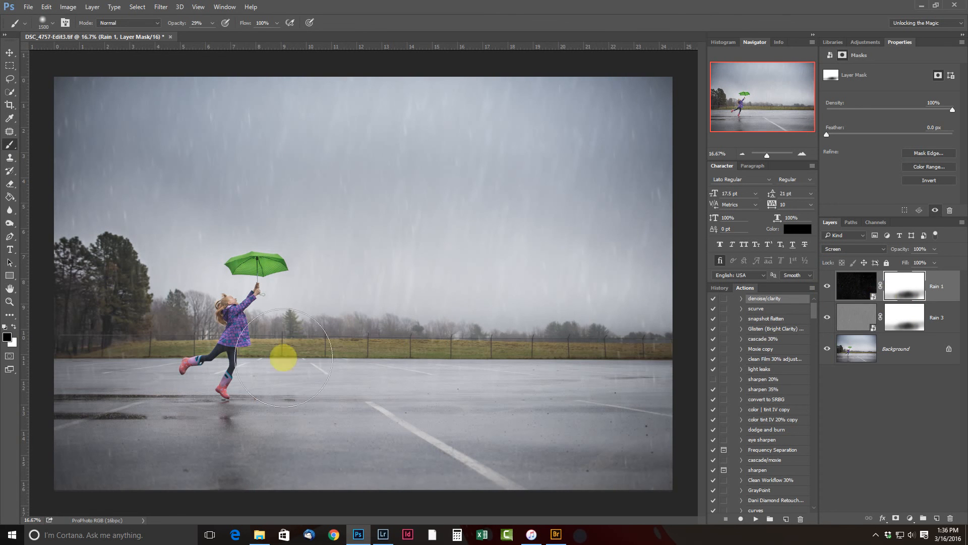
{"action": "left_click", "coordinate": [14, 327]}
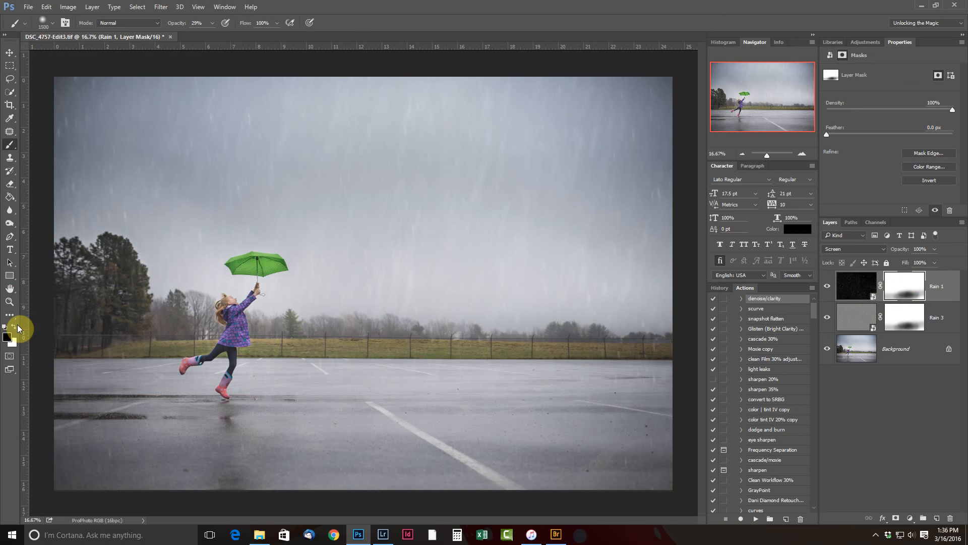
{"action": "mouse_move", "coordinate": [380, 430]}
{"action": "left_mouse_down"}
{"action": "mouse_move", "coordinate": [448, 443]}
{"action": "mouse_move", "coordinate": [380, 421]}
{"action": "mouse_move", "coordinate": [284, 421]}
{"action": "mouse_move", "coordinate": [462, 418]}
{"action": "mouse_move", "coordinate": [421, 416]}
{"action": "left_mouse_up"}
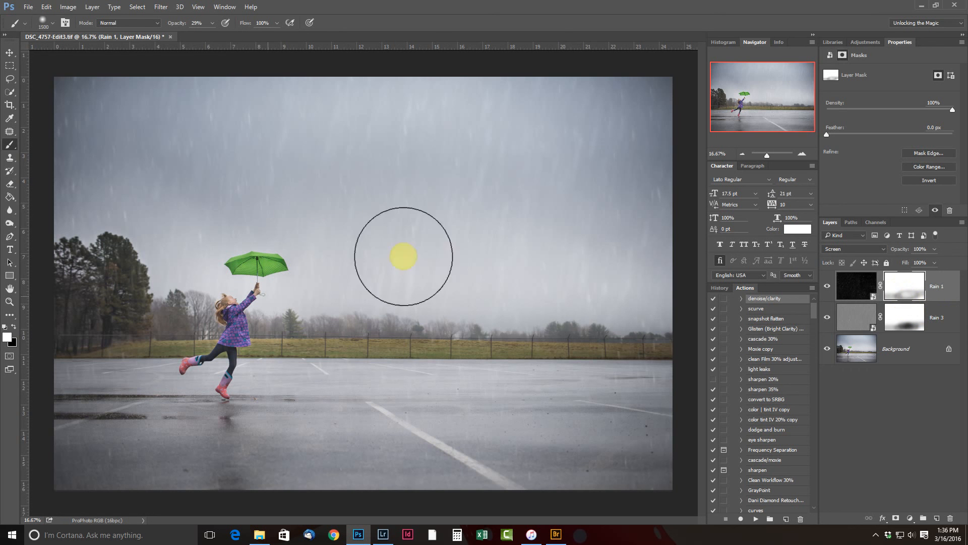
Add a Curves adjustment layer that lifts the highlights and holds down the shadows, and set its opacity to 43%.
{"action": "left_click", "coordinate": [863, 43]}
{"action": "left_click", "coordinate": [873, 61]}
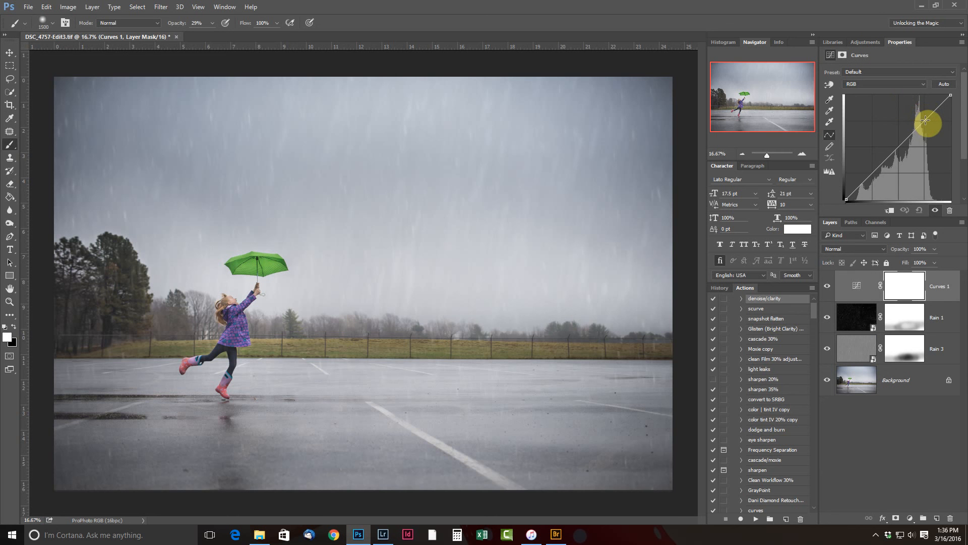
{"action": "left_click_drag", "start_coordinate": [927, 120], "coordinate": [923, 118]}
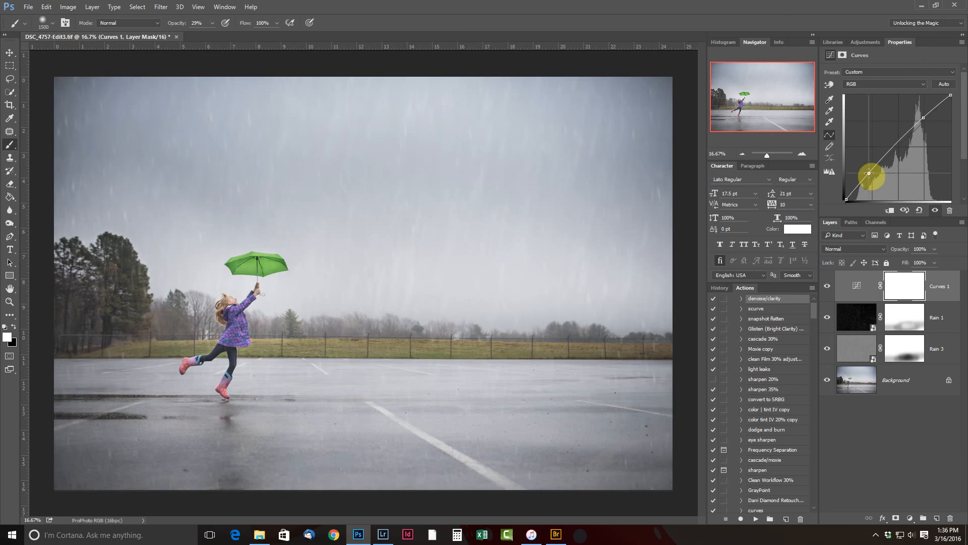
{"action": "left_click_drag", "start_coordinate": [871, 173], "coordinate": [872, 176]}
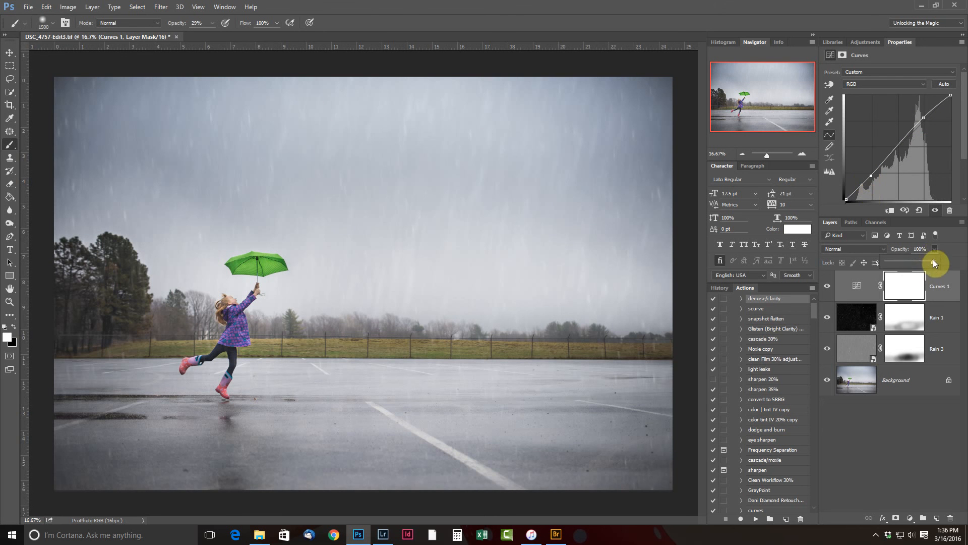
{"action": "left_click_drag", "start_coordinate": [908, 262], "coordinate": [907, 262]}
Compare the umbrella photo with the Curves layer hidden and shown.
{"action": "left_click", "coordinate": [828, 286]}
{"action": "left_click", "coordinate": [828, 286]}
{"action": "left_click", "coordinate": [827, 286]}
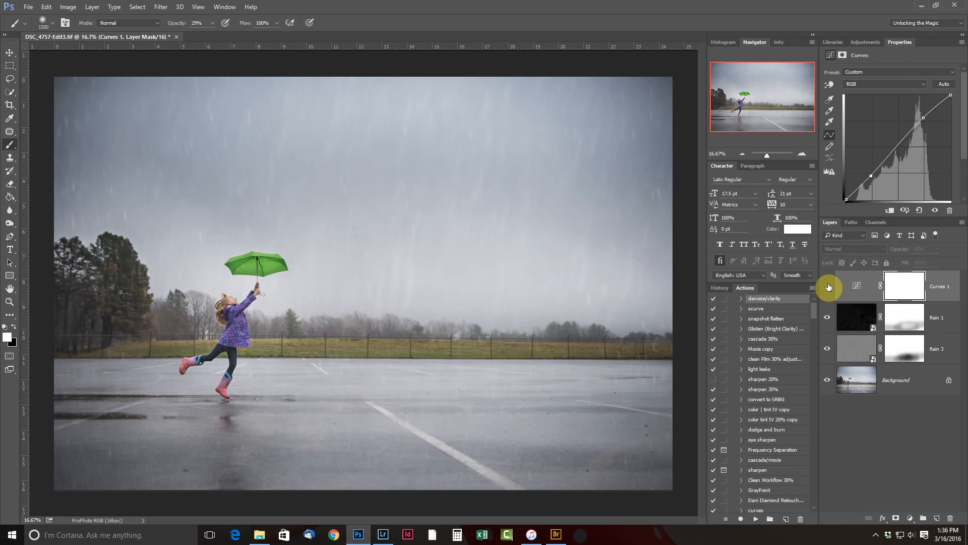
{"action": "left_click", "coordinate": [828, 286]}
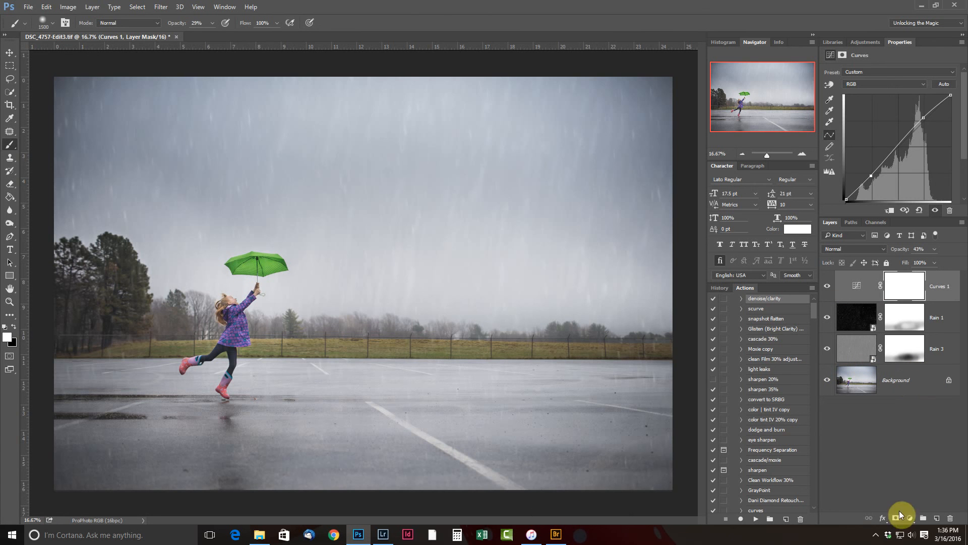
{"action": "left_click", "coordinate": [878, 534]}
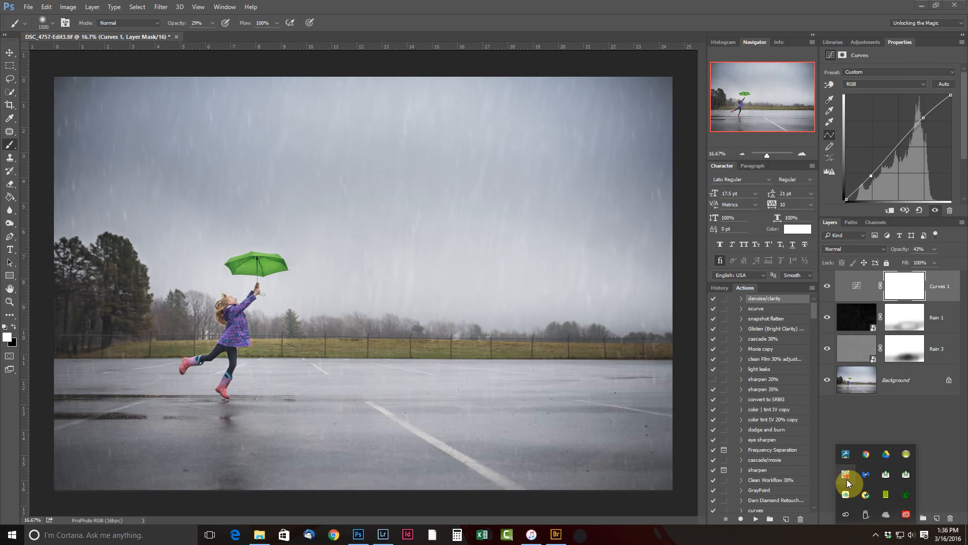